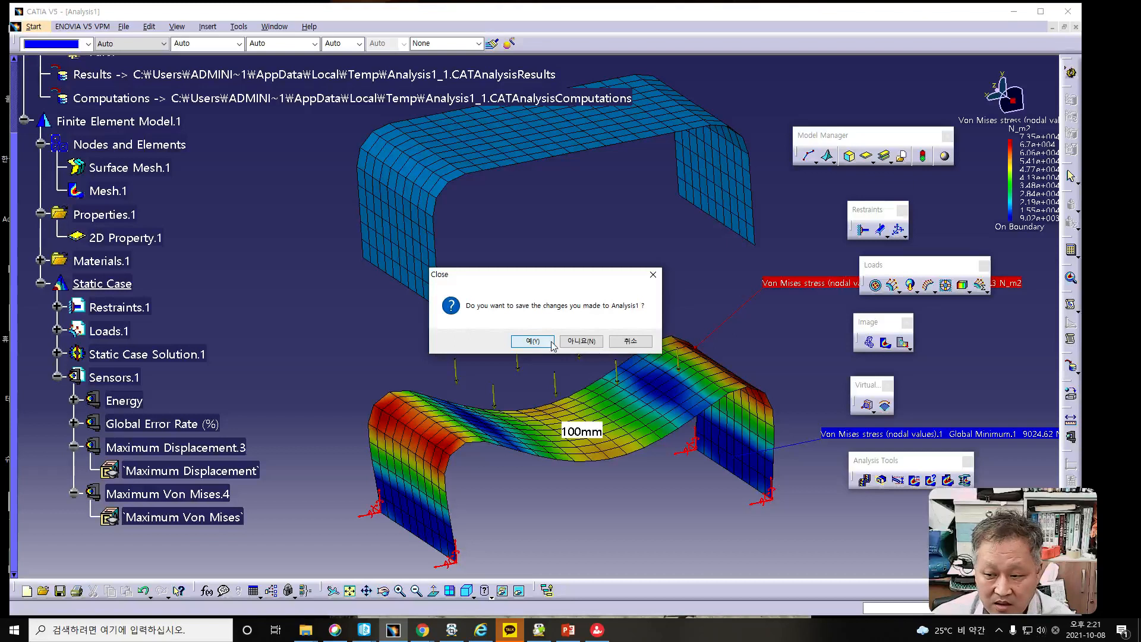
- Close the Analysis1 and Part1 documents, discarding the changes to Analysis1
left_click(580, 341)
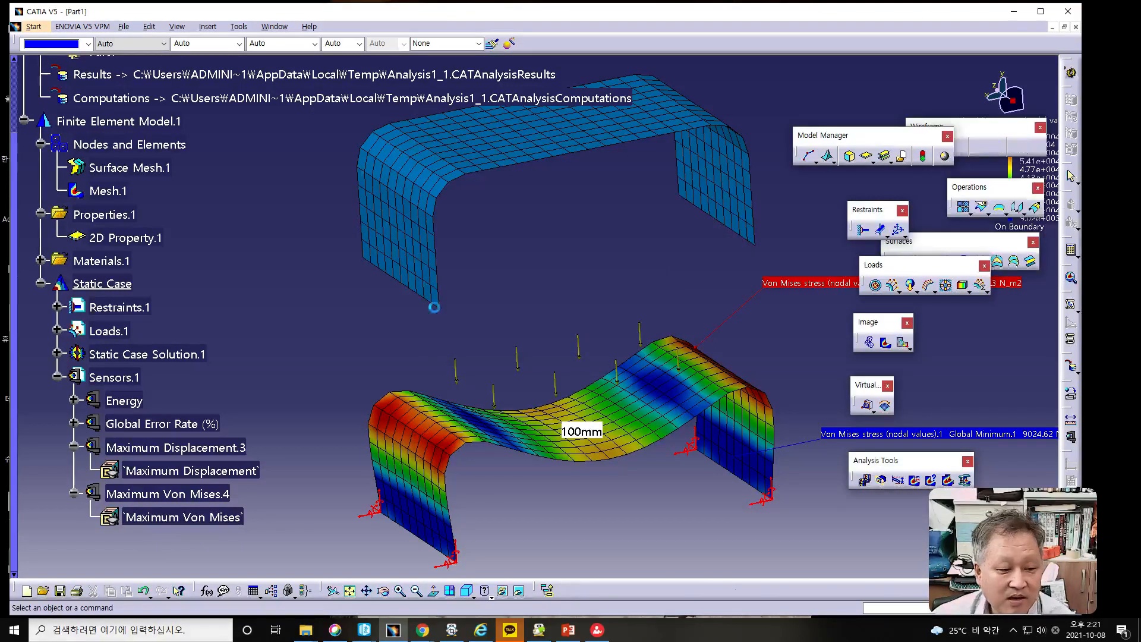
left_click(1076, 27)
left_click(577, 342)
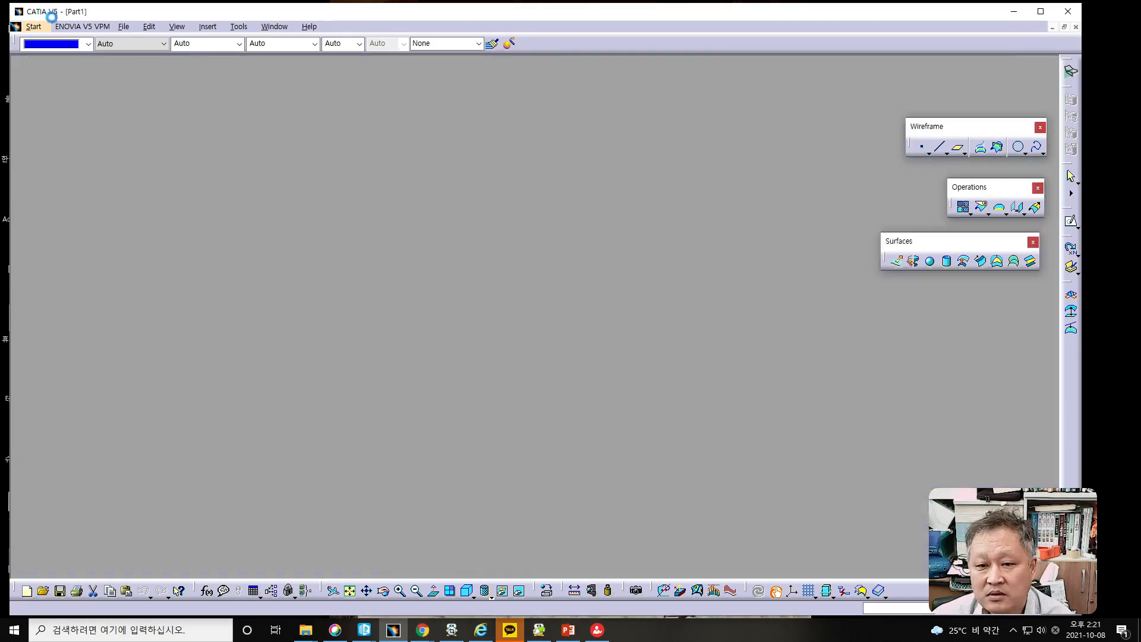
- Create a new Part Design part named Part1 with hybrid design enabled
left_click(22, 26)
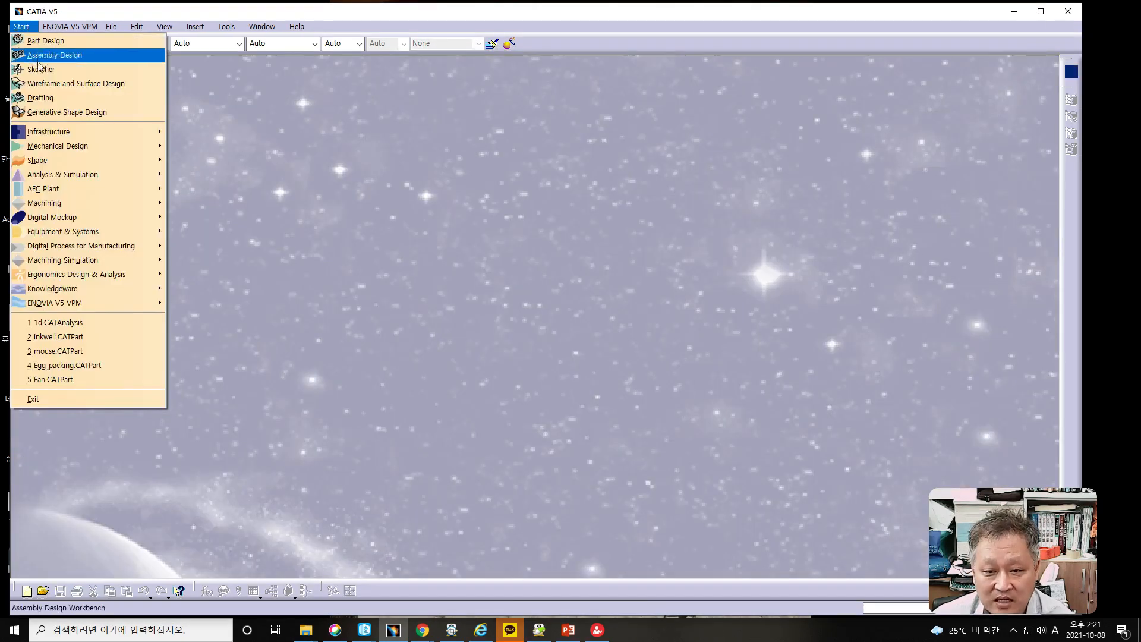
left_click(40, 41)
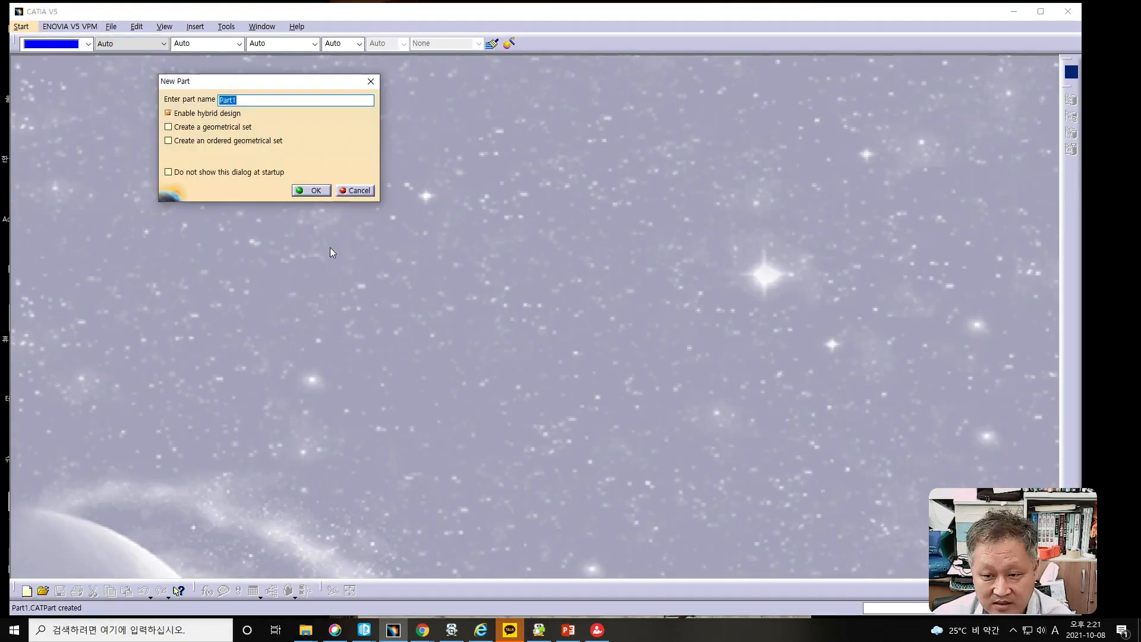
left_click(320, 194)
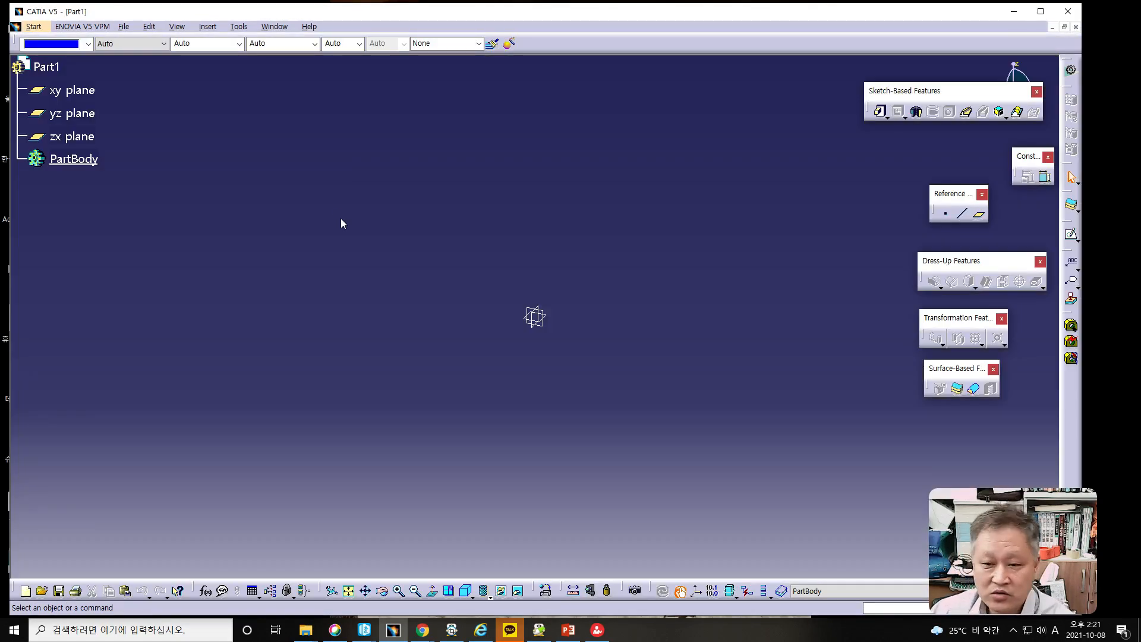
- Sketch a centered rectangle about 57 mm wide and 51 mm high around the origin on the xy plane
left_click(55, 91)
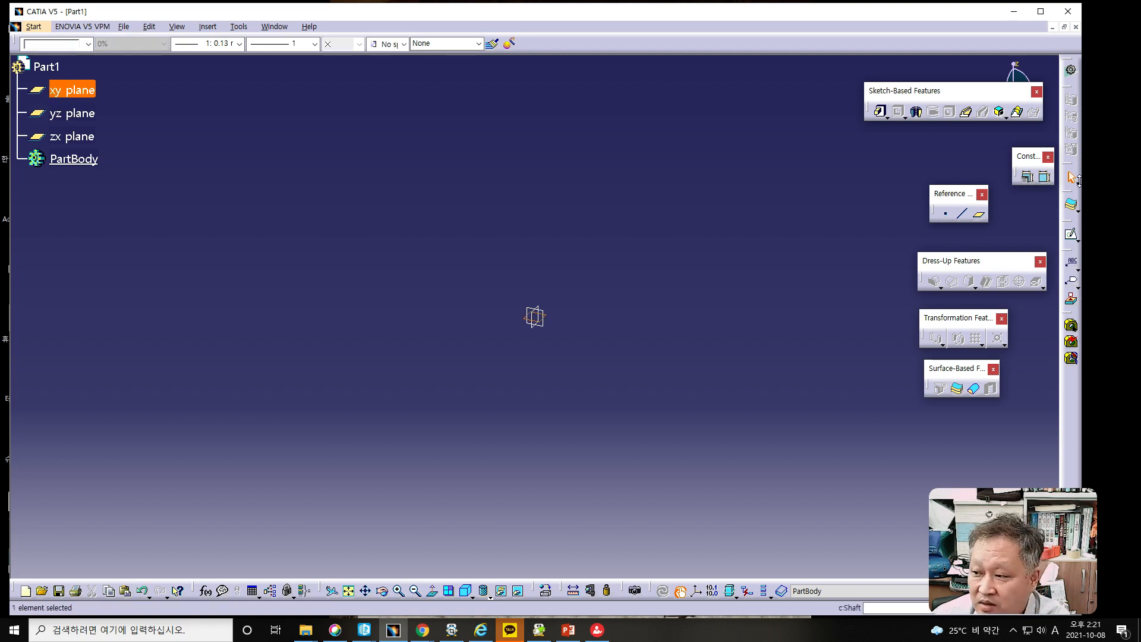
left_click(1071, 235)
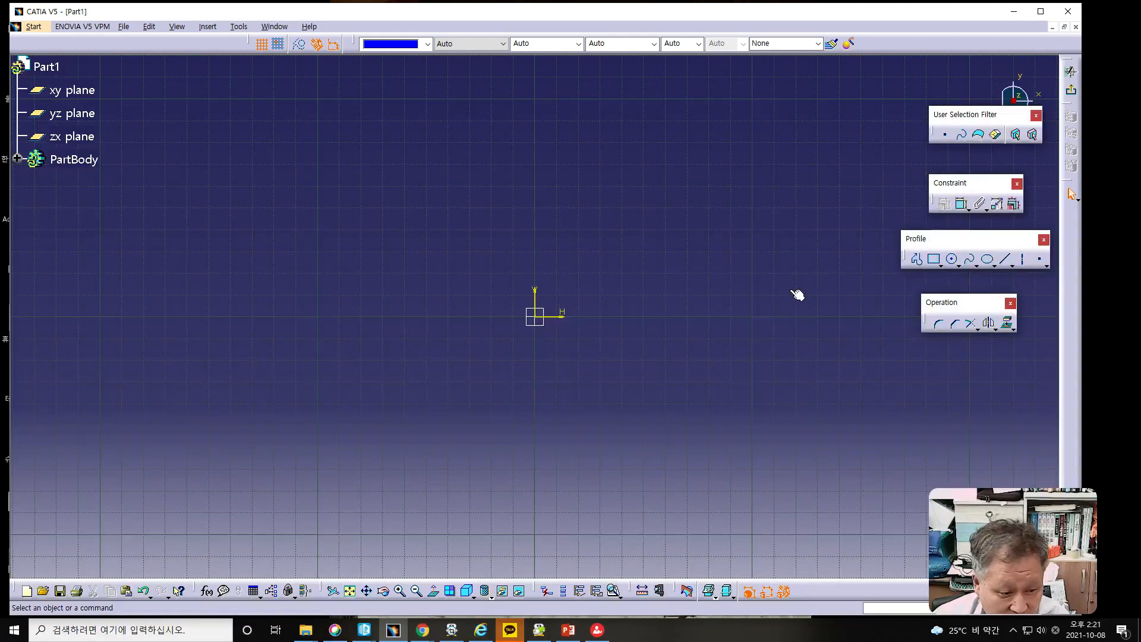
left_click(941, 266)
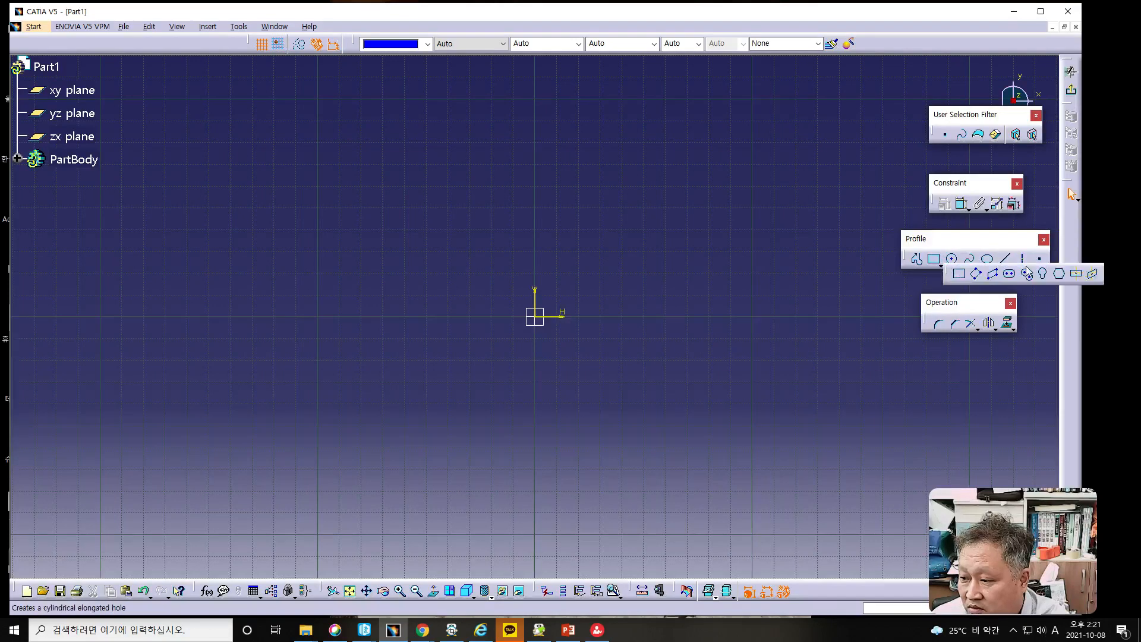
left_click(1076, 274)
left_click(539, 318)
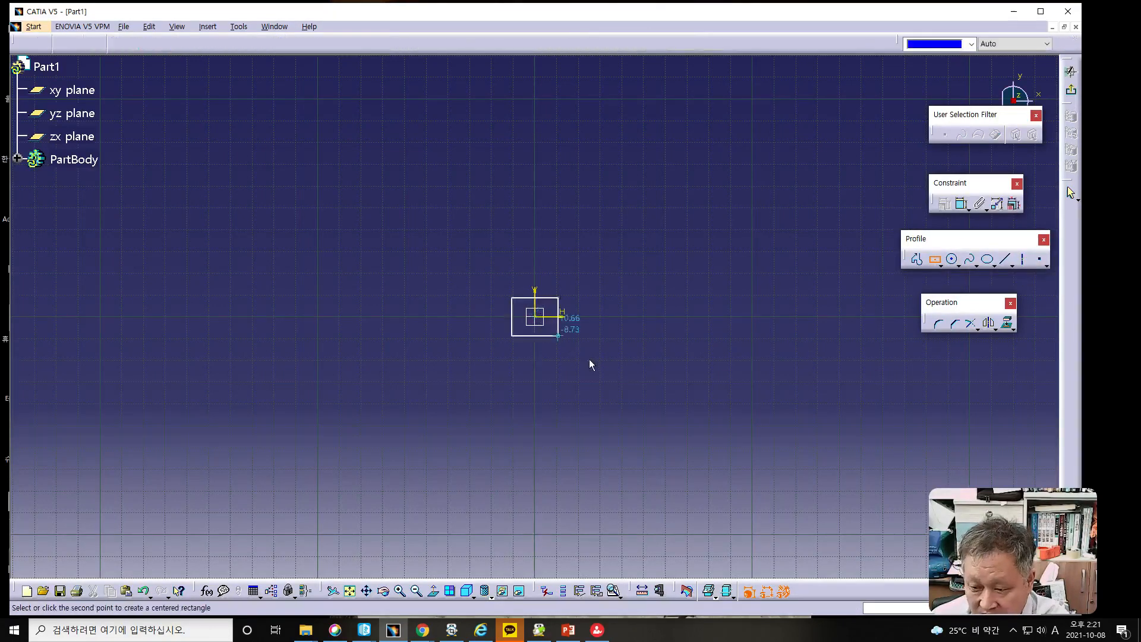
left_click(597, 369)
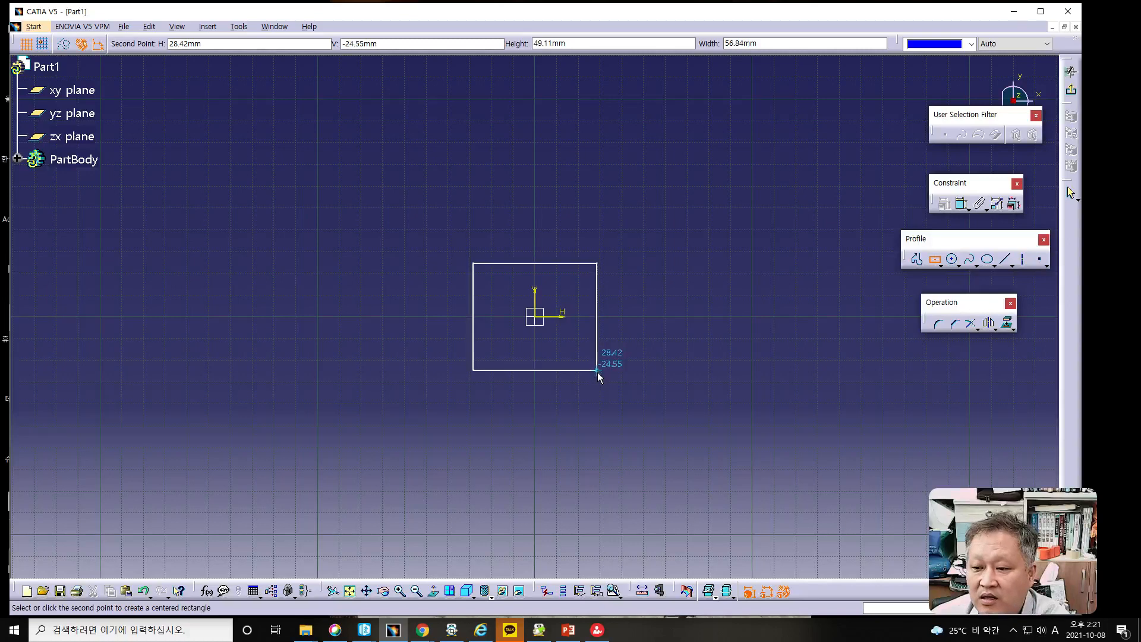
left_click(767, 311)
- Dimension the rectangle's vertical side and set its height to 20 mm
left_click(962, 203)
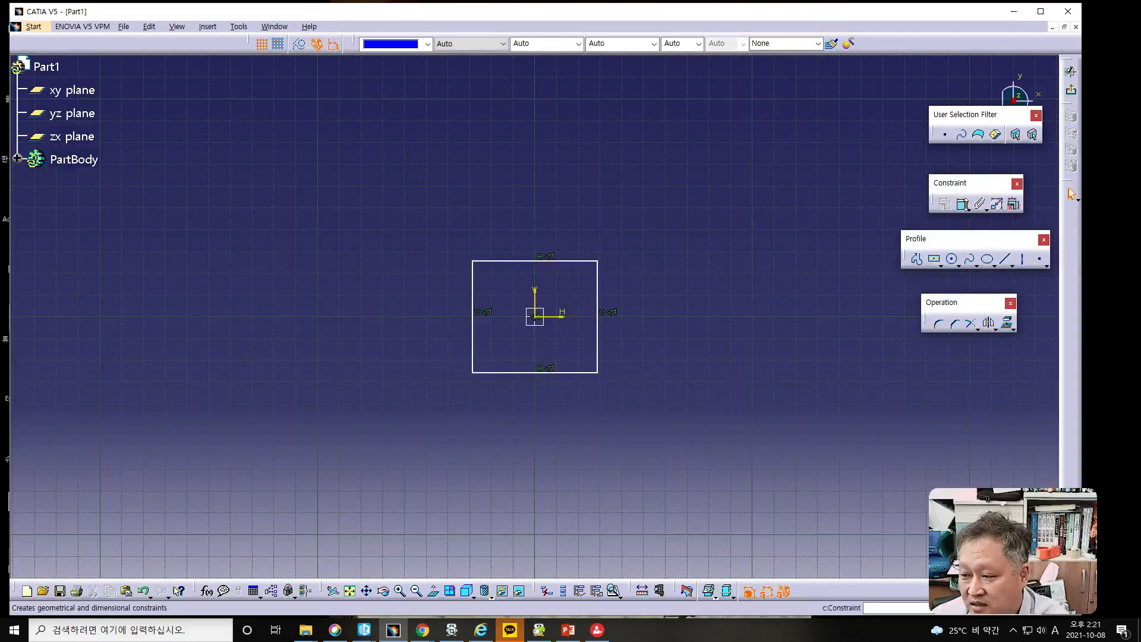
left_click(599, 300)
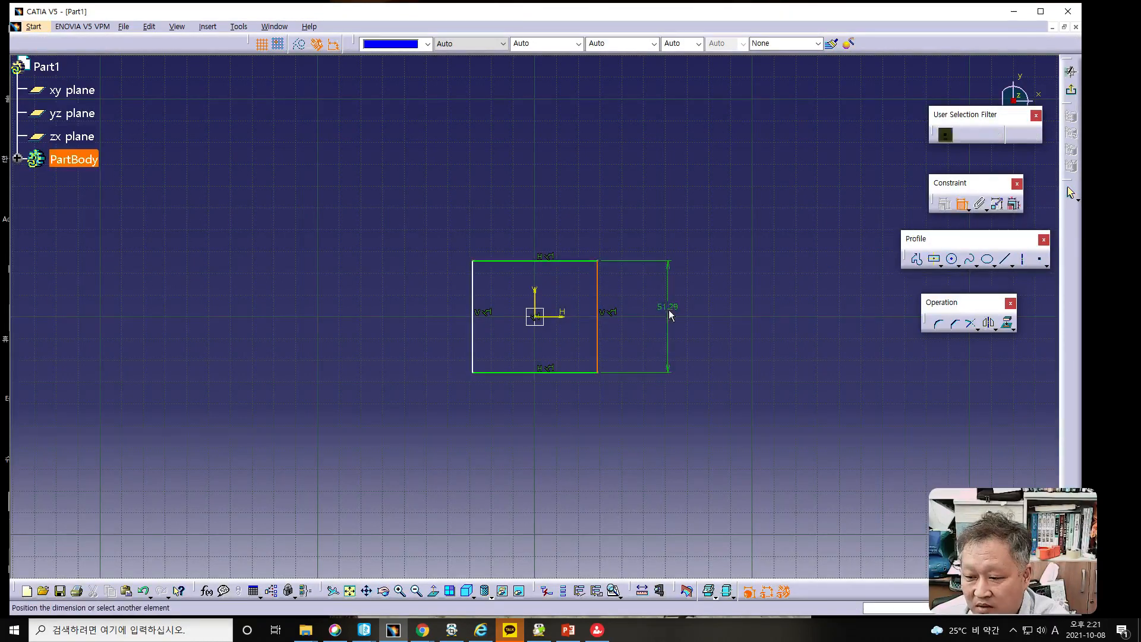
left_click(672, 324)
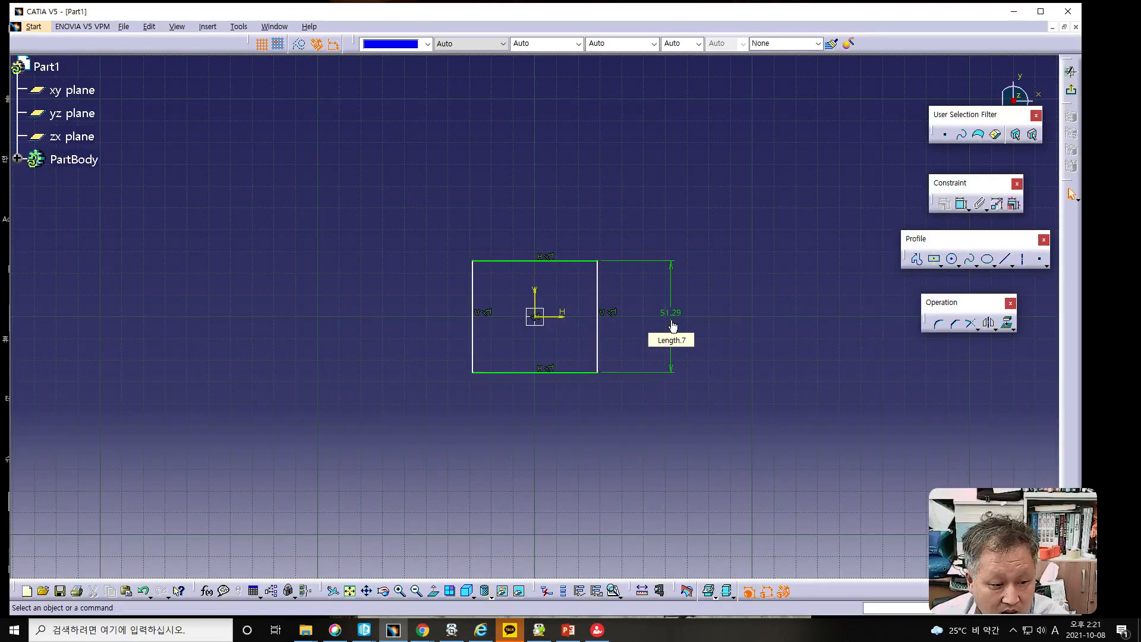
double_click(673, 323)
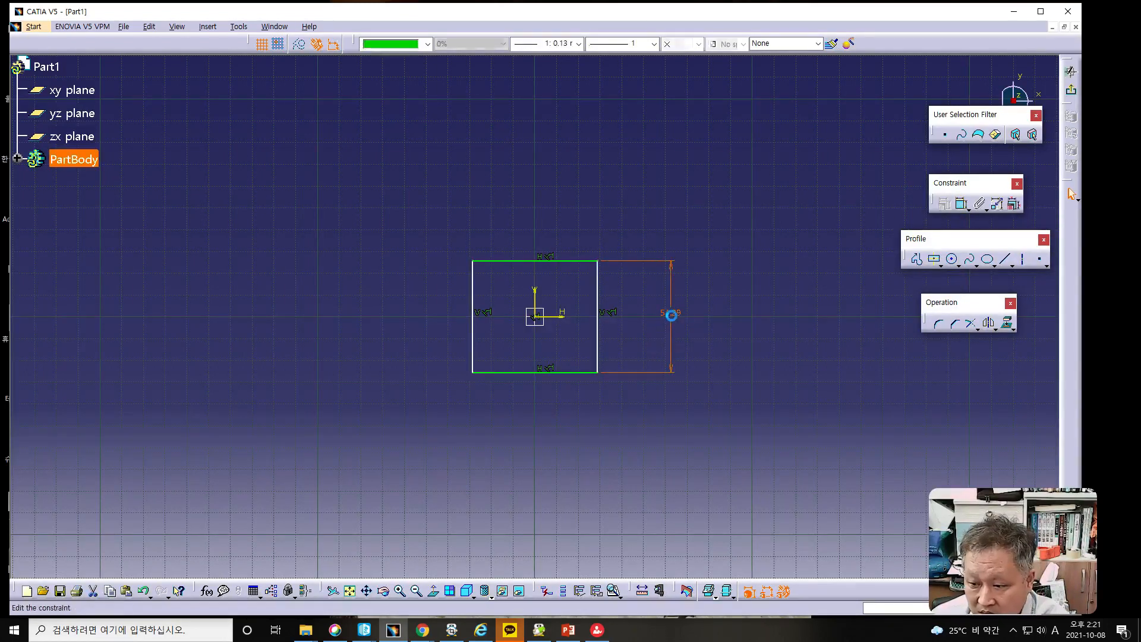
type("20mm")
key("Return")
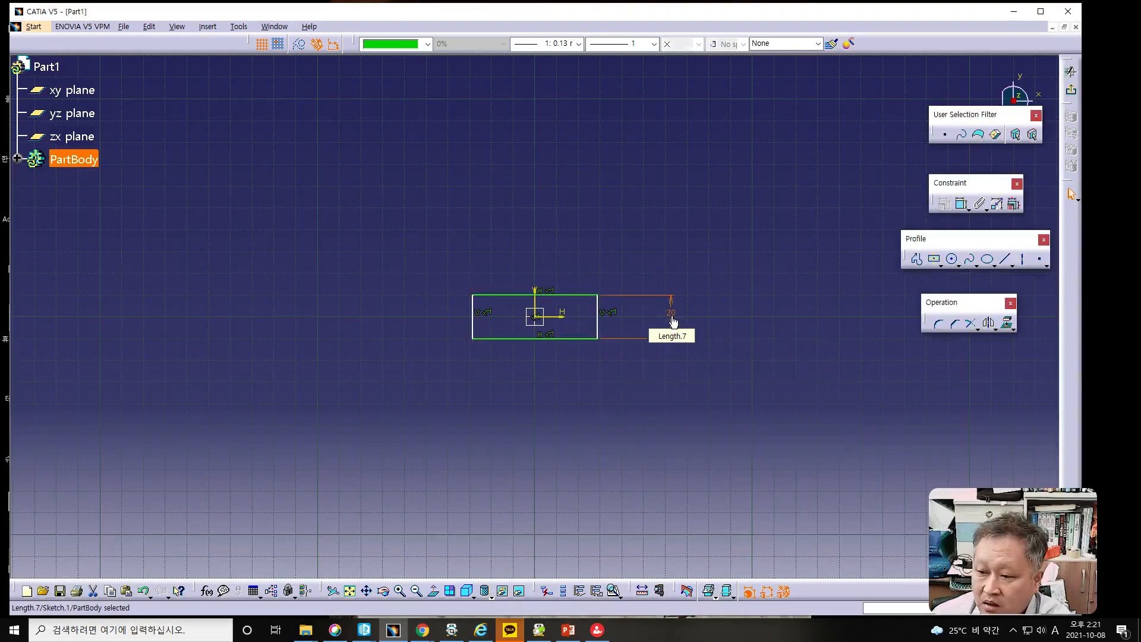
- Dimension the rectangle's horizontal side and set its width to 20 mm
left_click(508, 295)
left_click(961, 203)
left_click(570, 211)
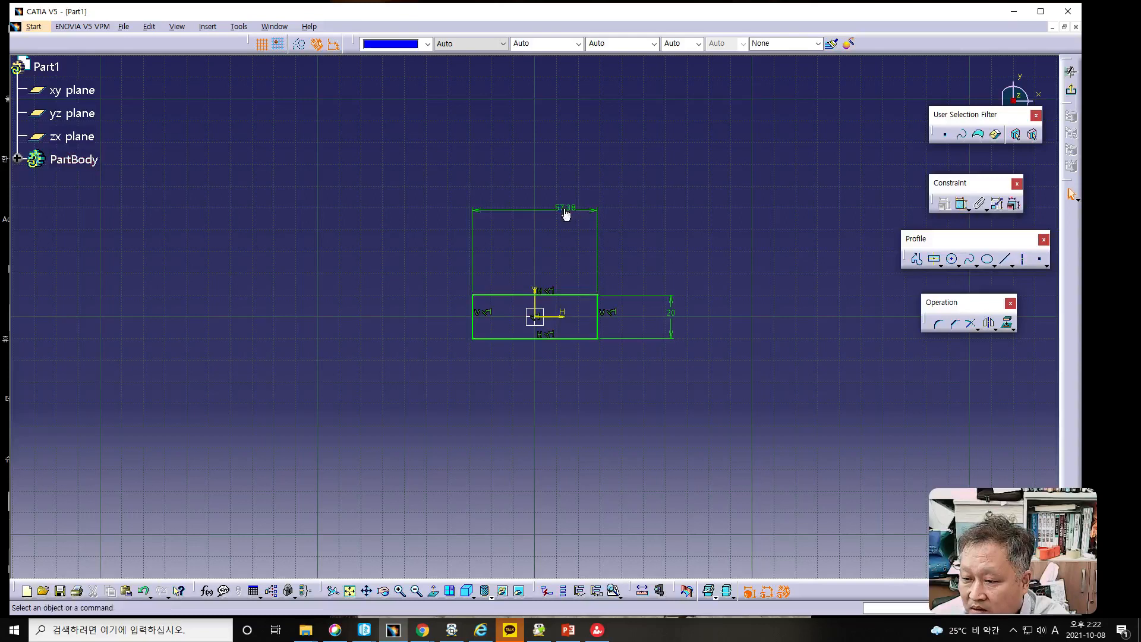
double_click(566, 213)
type("2")
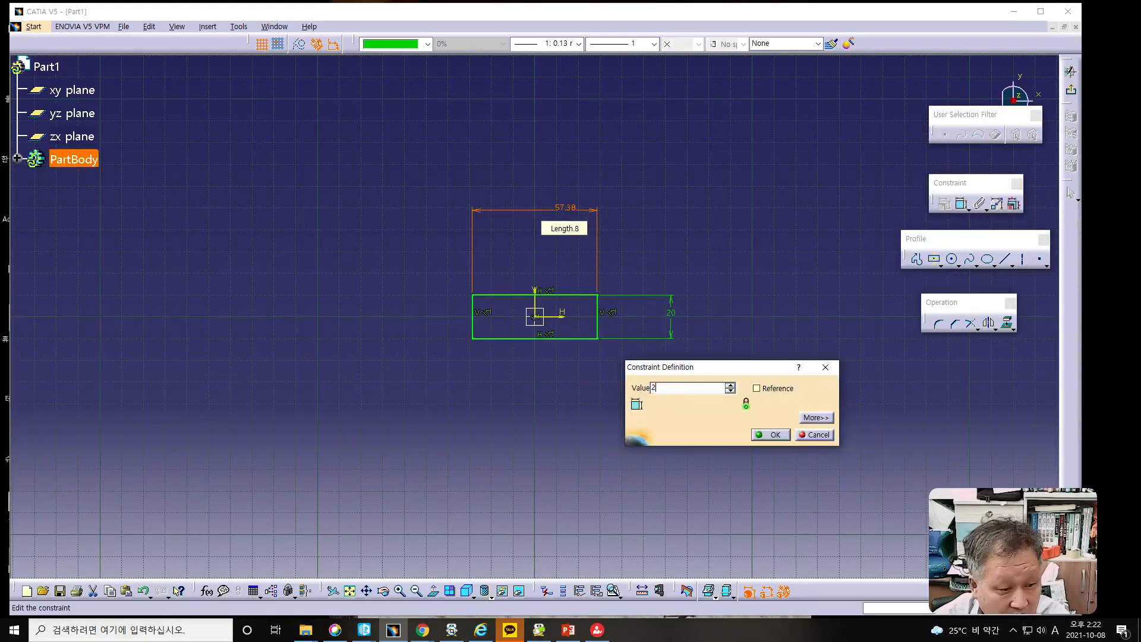
type("0")
key("Return")
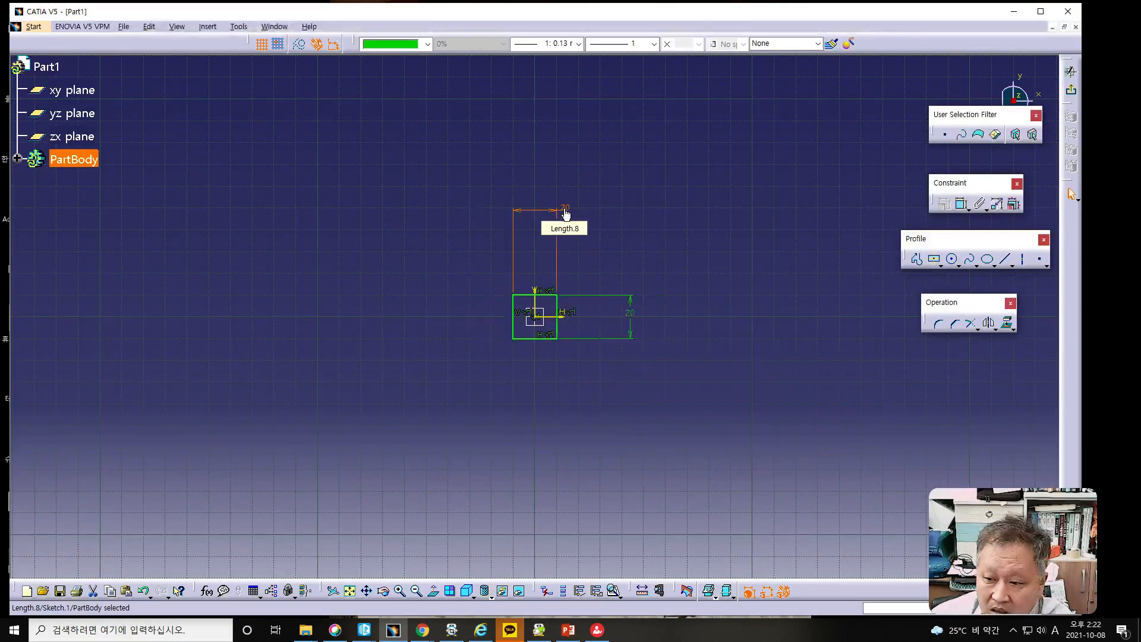
middle_click_drag(704, 366, 535, 314, "ctrl")
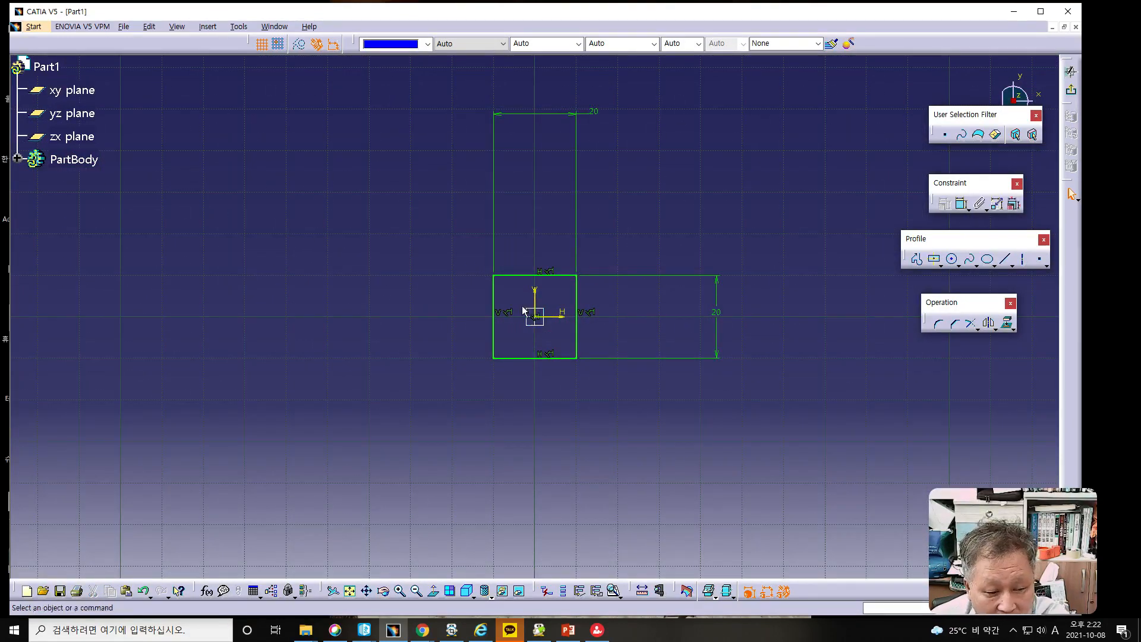
left_click(536, 301)
left_click(493, 296)
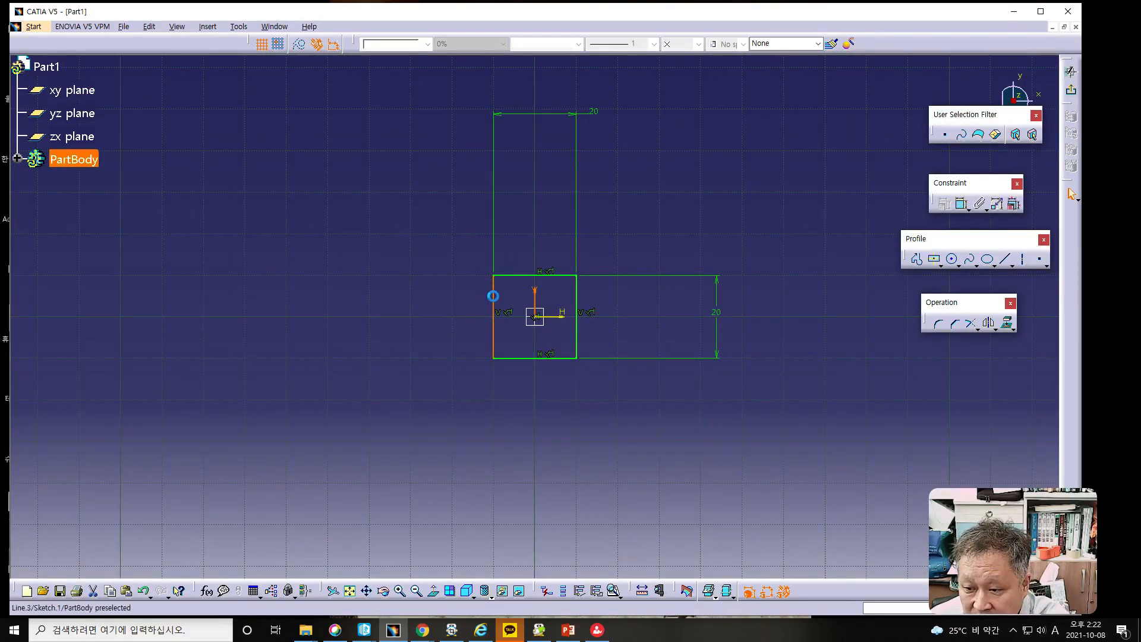
left_click(962, 203)
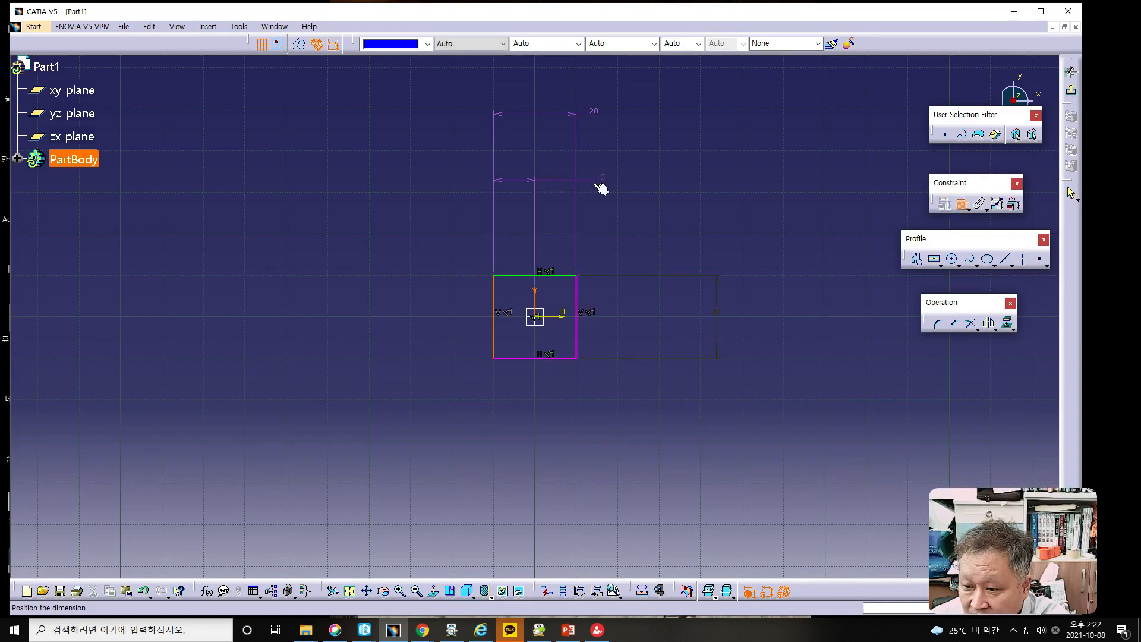
key("Escape")
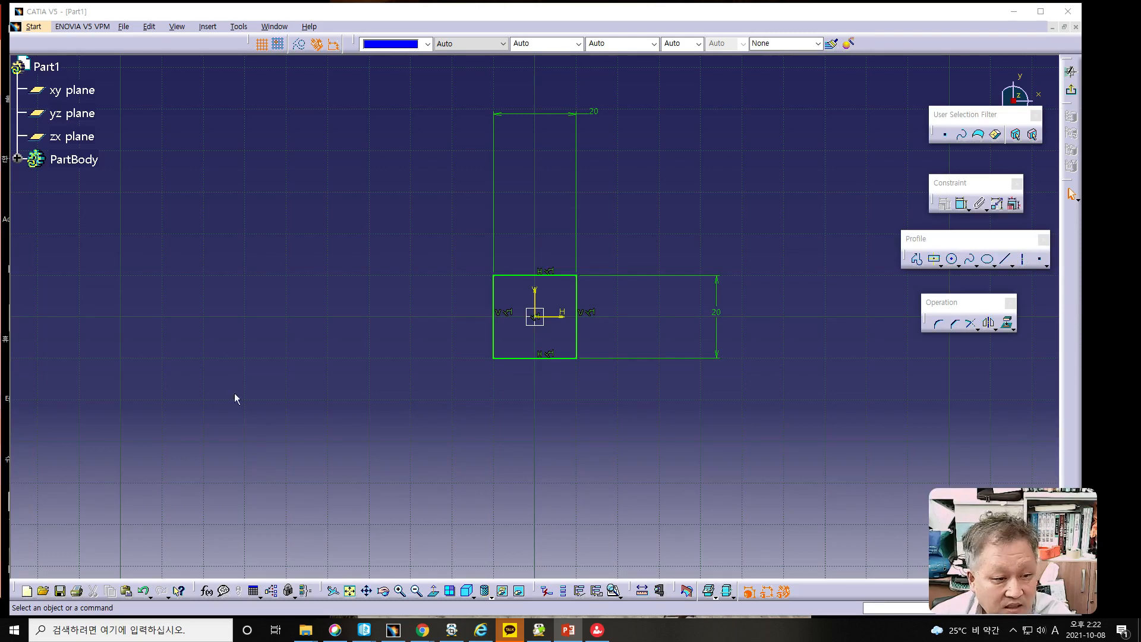
- Finish the sketch and pad the square profile with a length of 200 mm and mirrored extent
left_click(1071, 92)
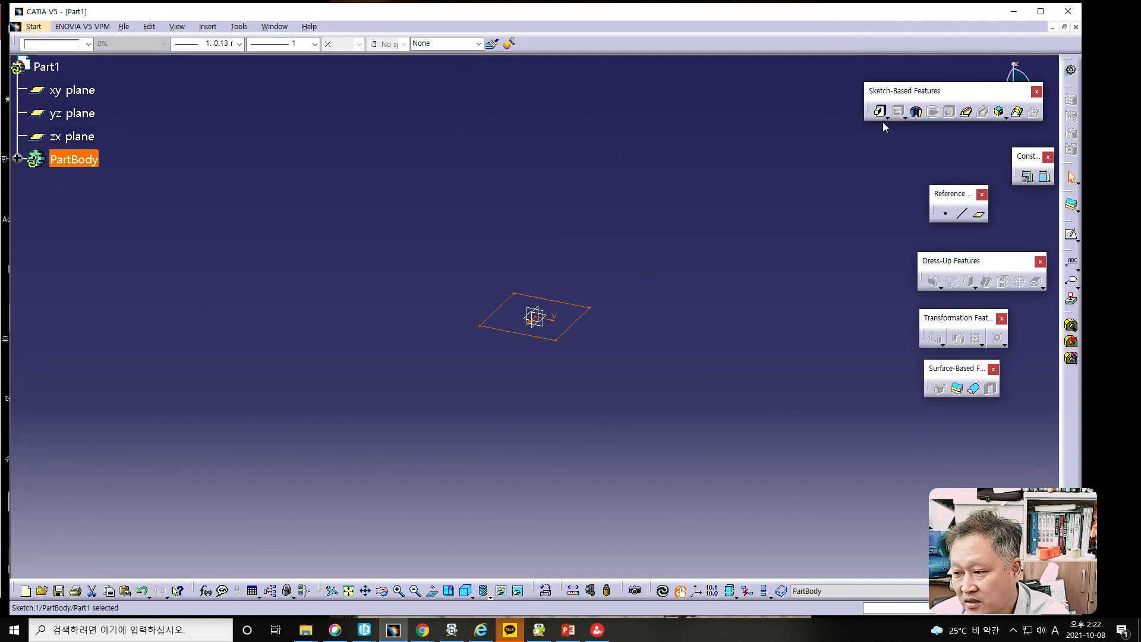
left_click(881, 112)
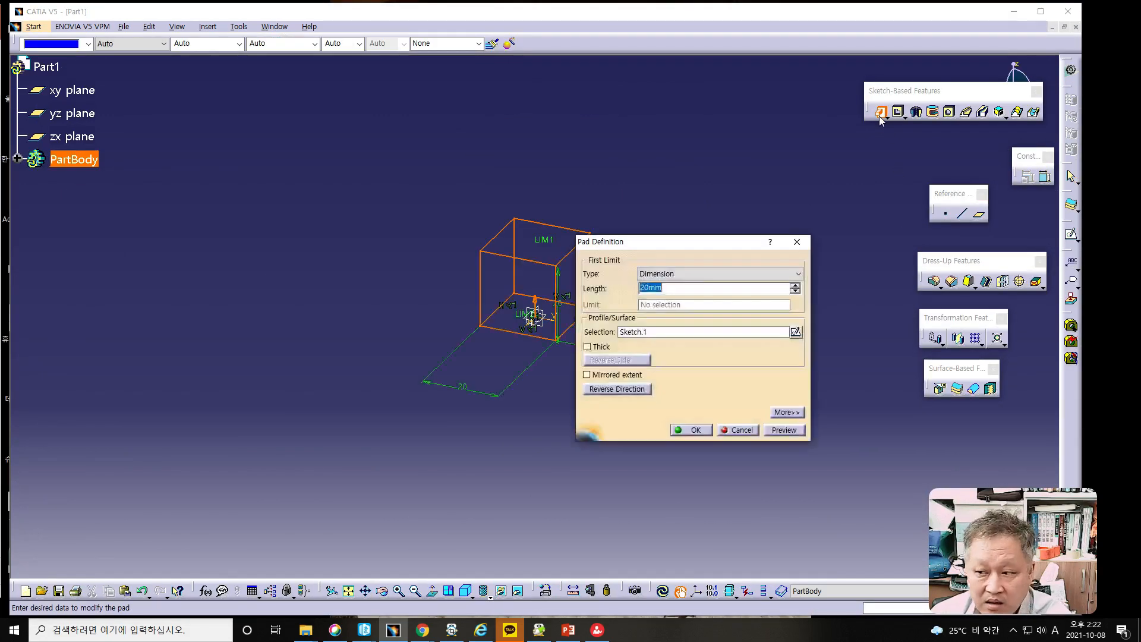
left_click_drag(701, 245, 783, 245)
left_click(734, 289)
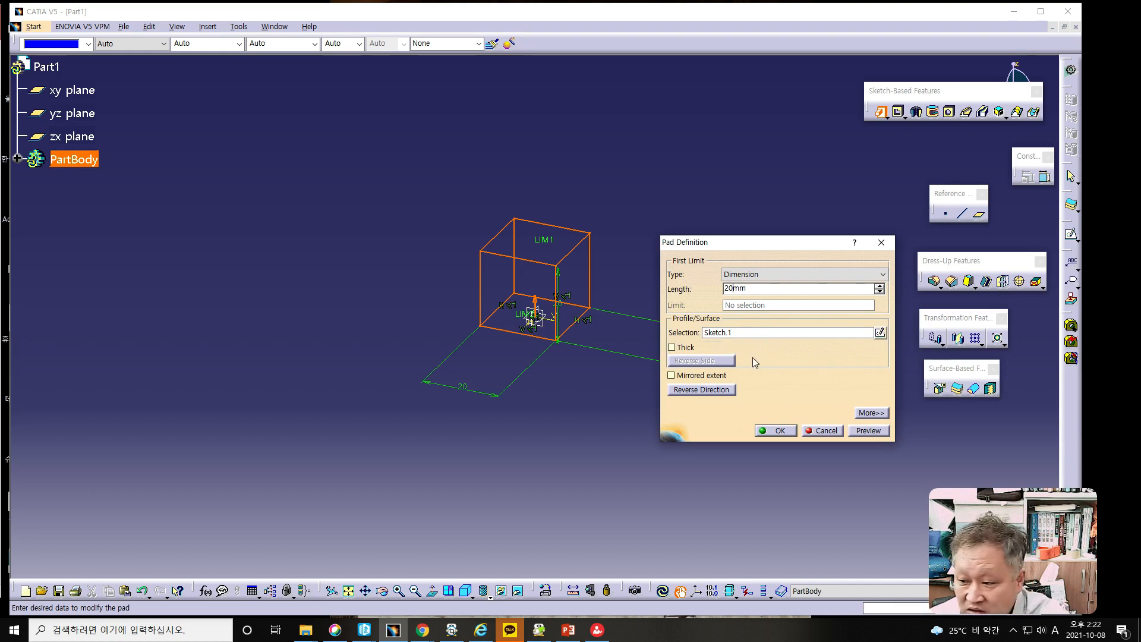
left_click(883, 432)
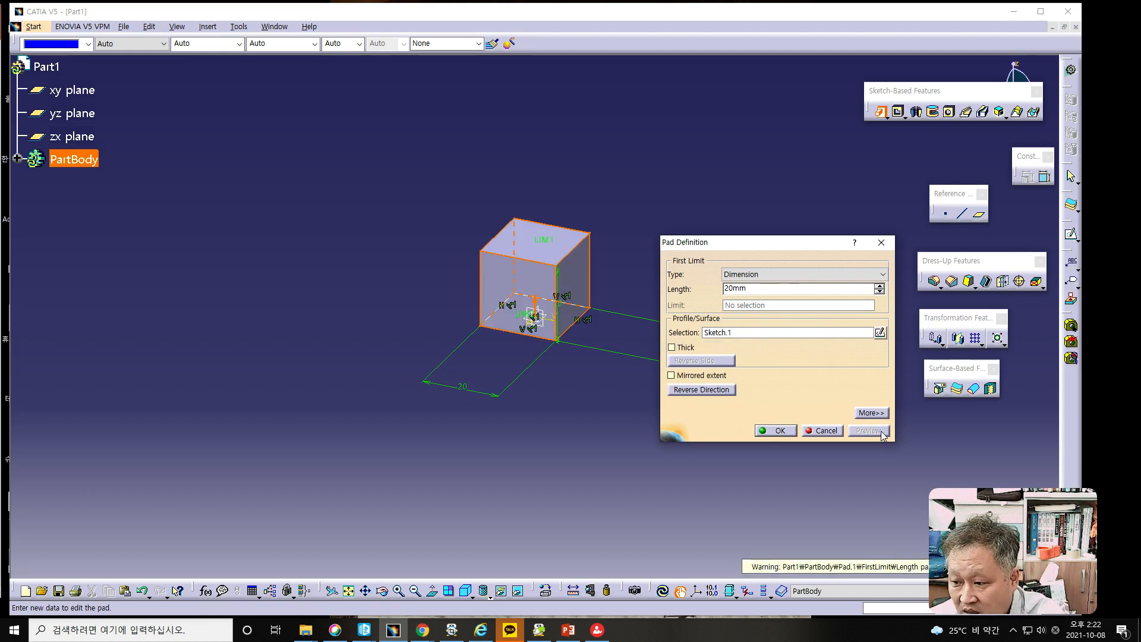
type("0")
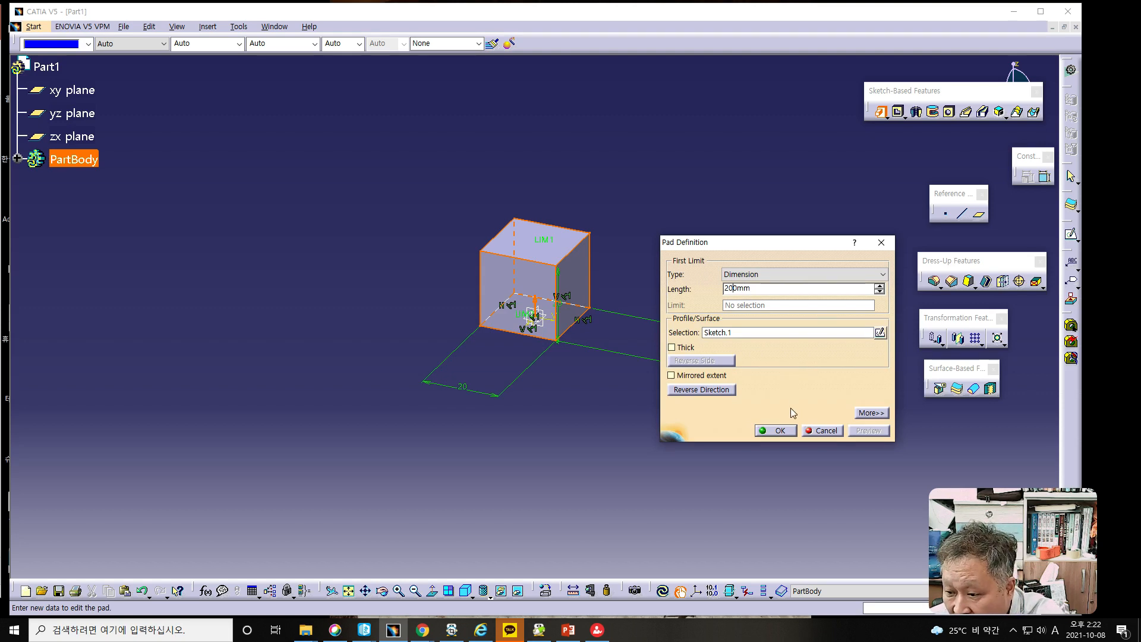
left_click(672, 376)
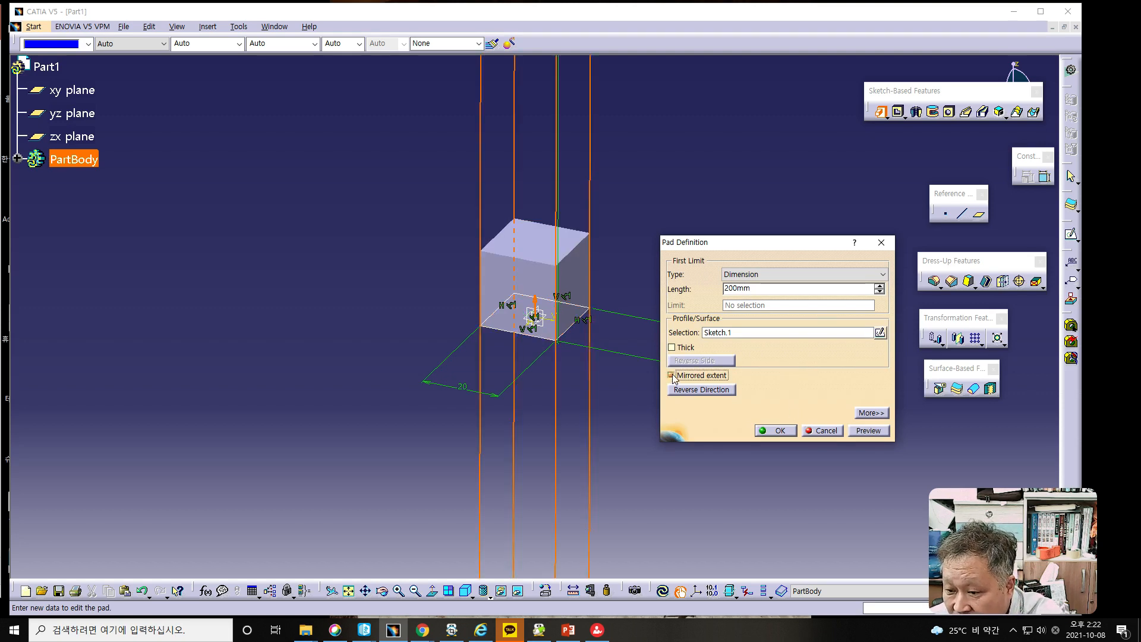
left_click(866, 431)
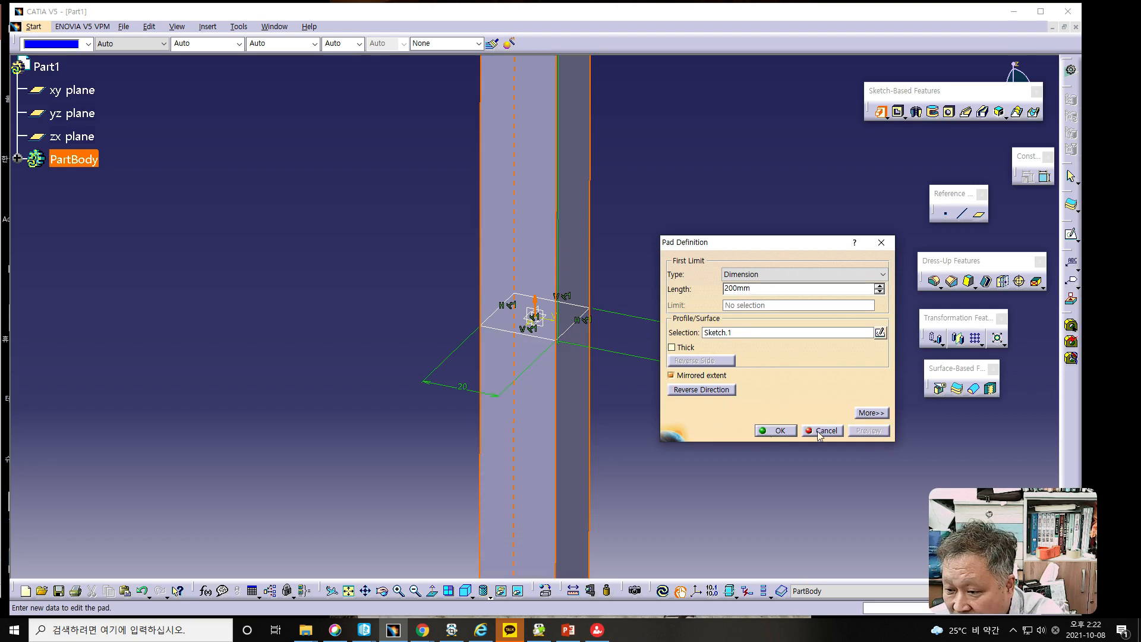
left_click(775, 430)
- Apply the Steel material from the Metal family of the default material catalog to the whole Part1
middle_click_drag(734, 404, 739, 525)
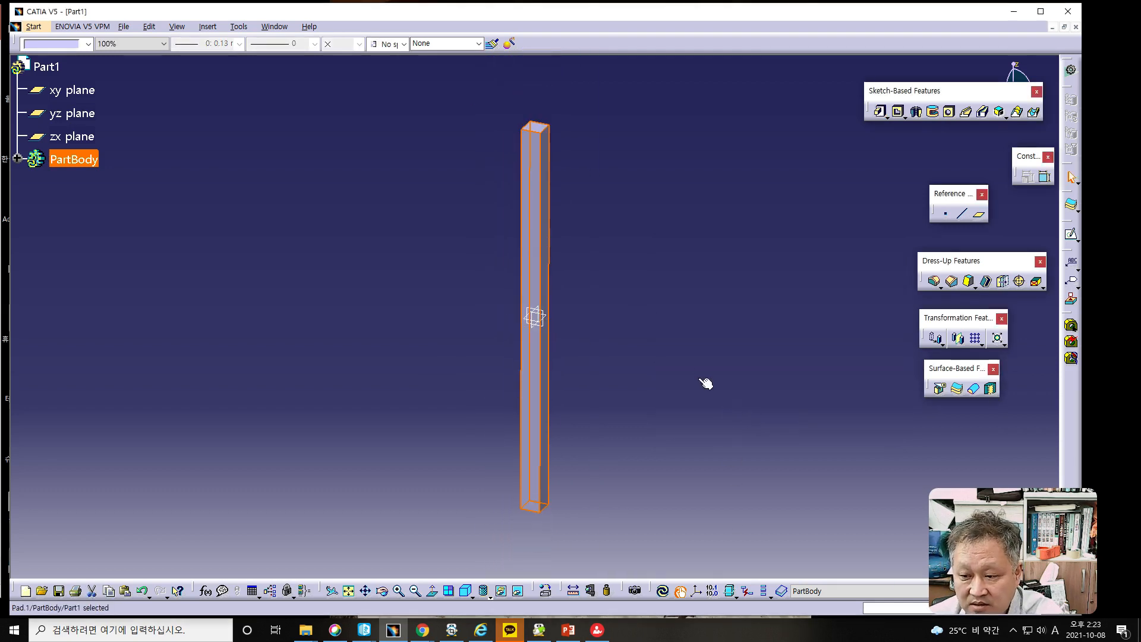
middle_click_drag(369, 188, 559, 312)
left_click(410, 181)
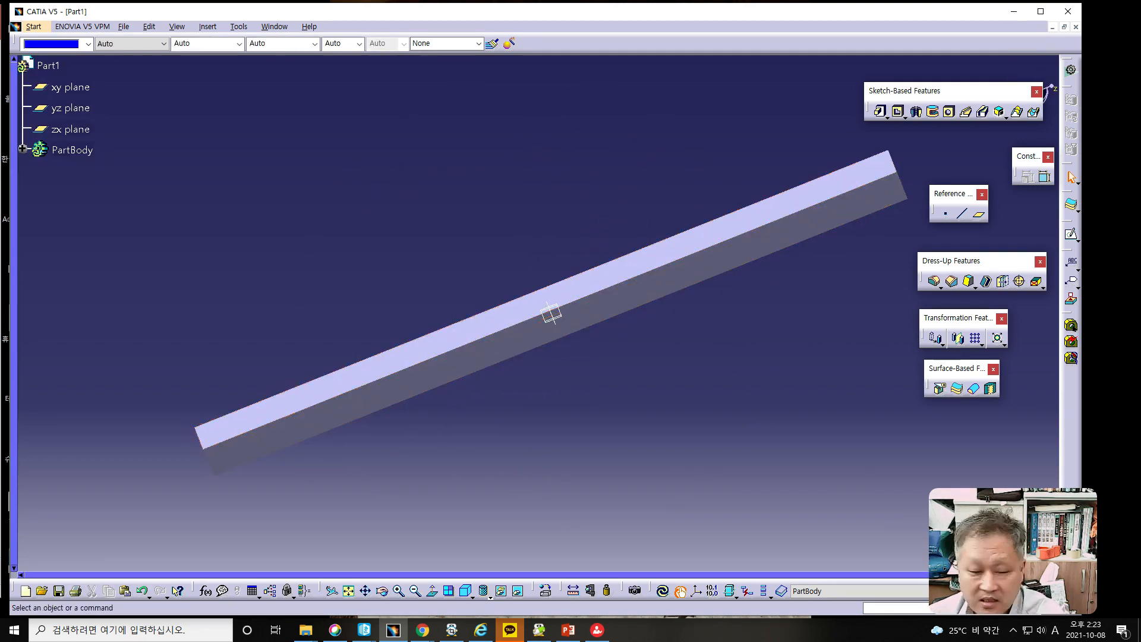
key("alt+Tab")
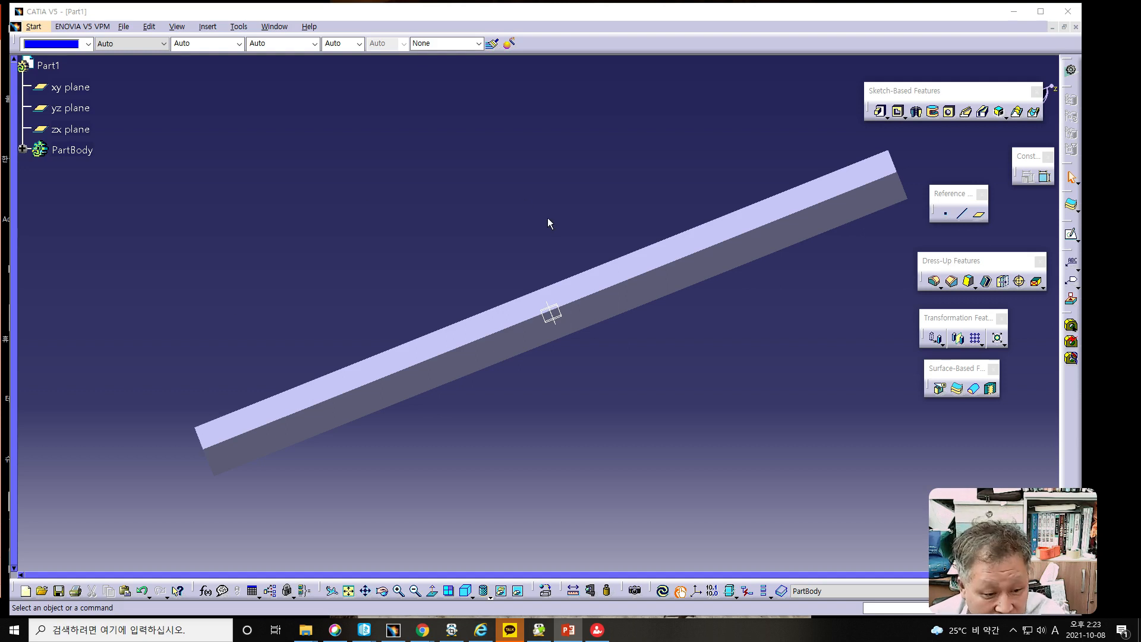
left_click(542, 592)
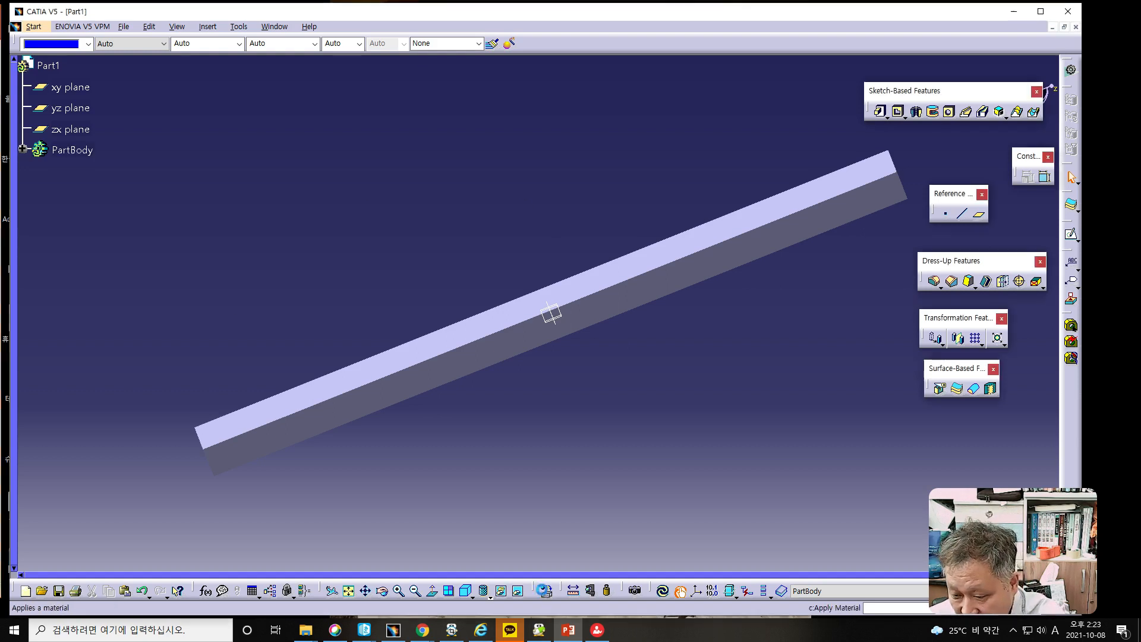
left_click(775, 209)
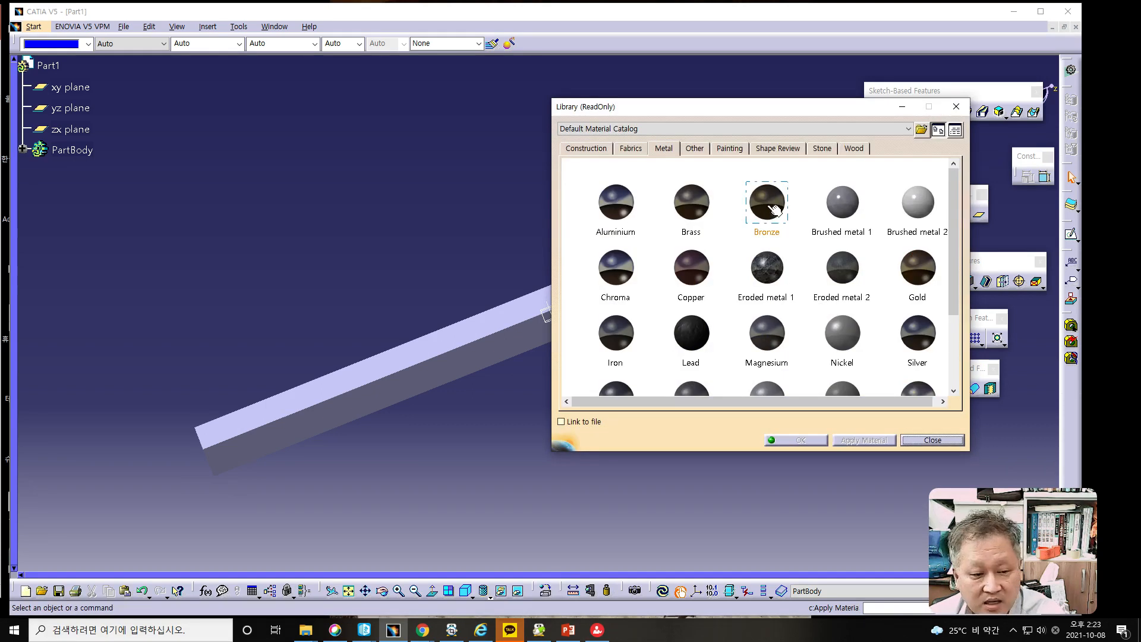
left_click(634, 389)
left_click(635, 368)
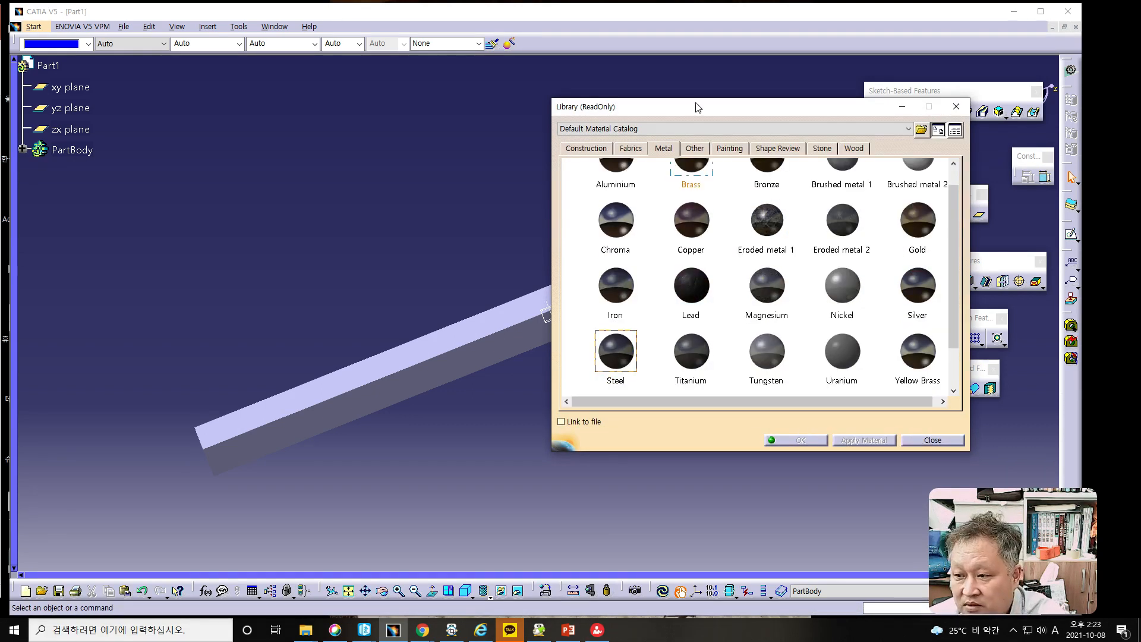
left_click_drag(698, 108, 761, 78)
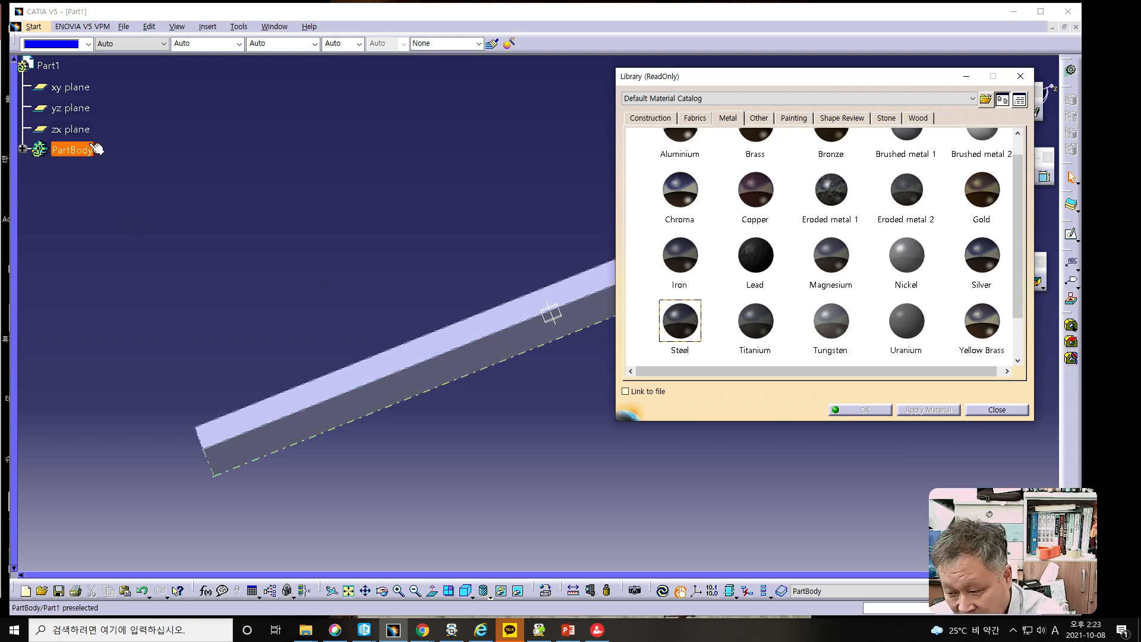
left_click(51, 66)
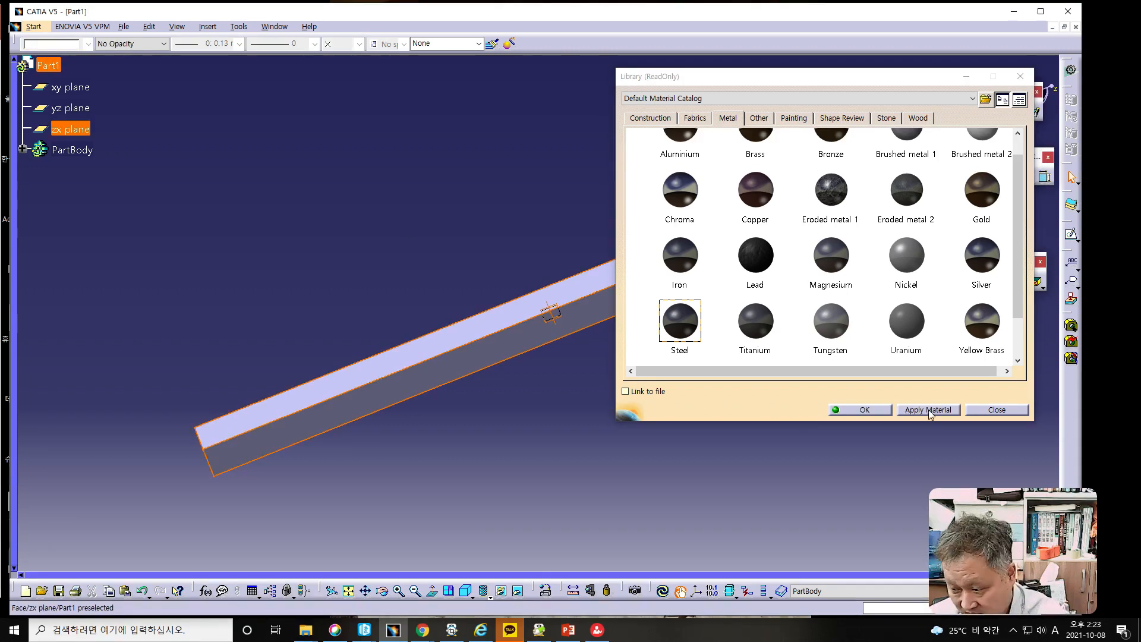
left_click(929, 410)
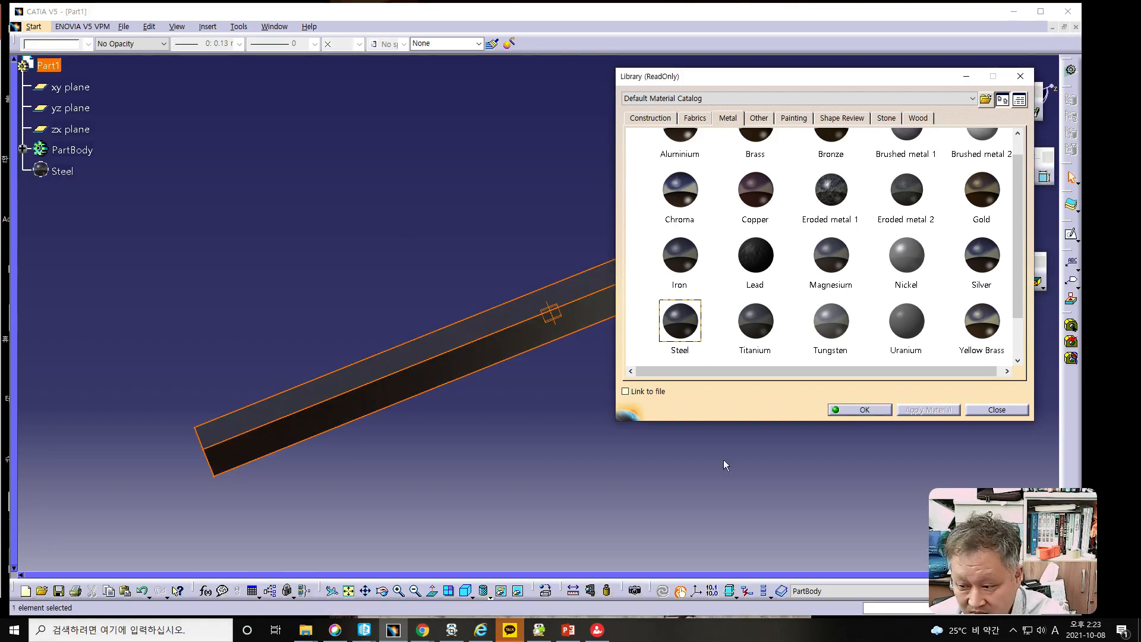
left_click(865, 410)
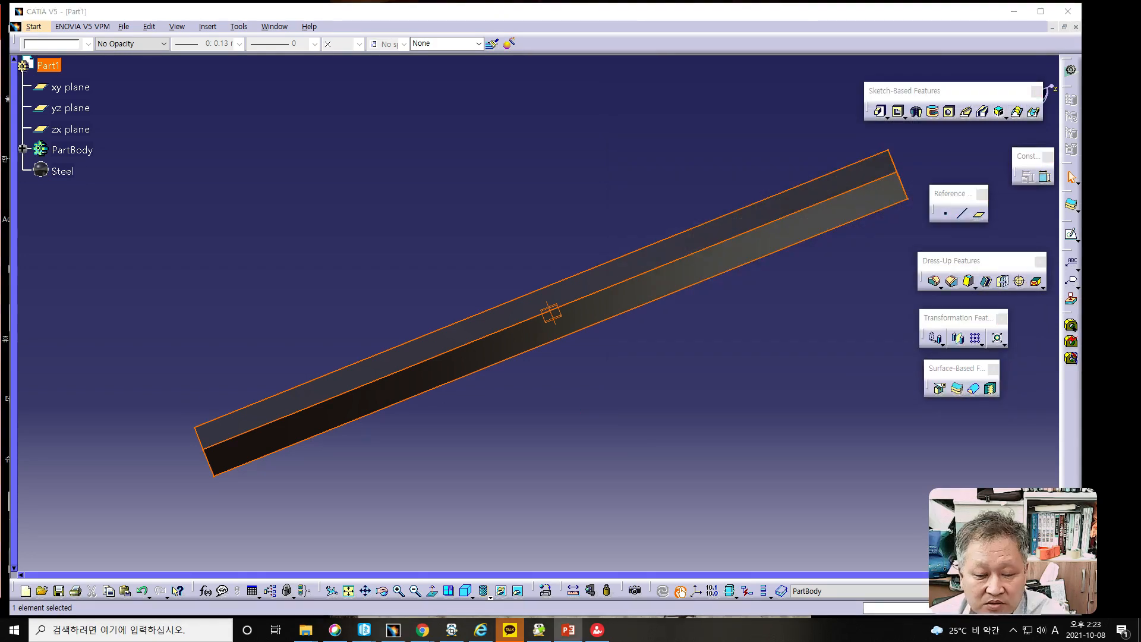
- Examine the structural analysis properties of the applied Steel material and leave them as they are
double_click(62, 172)
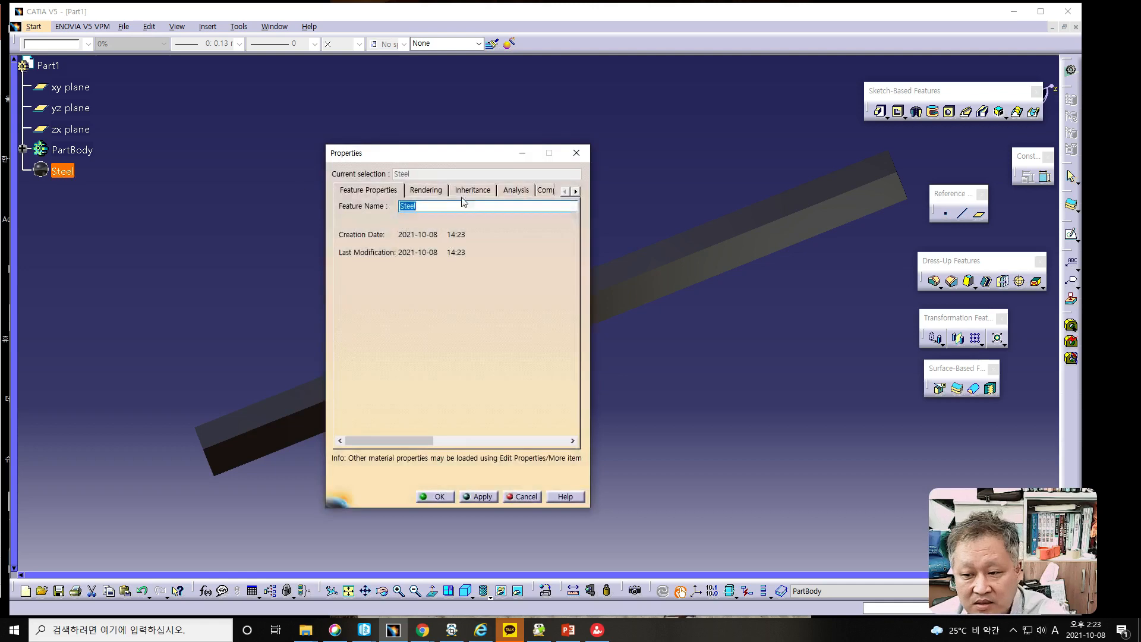
left_click(505, 191)
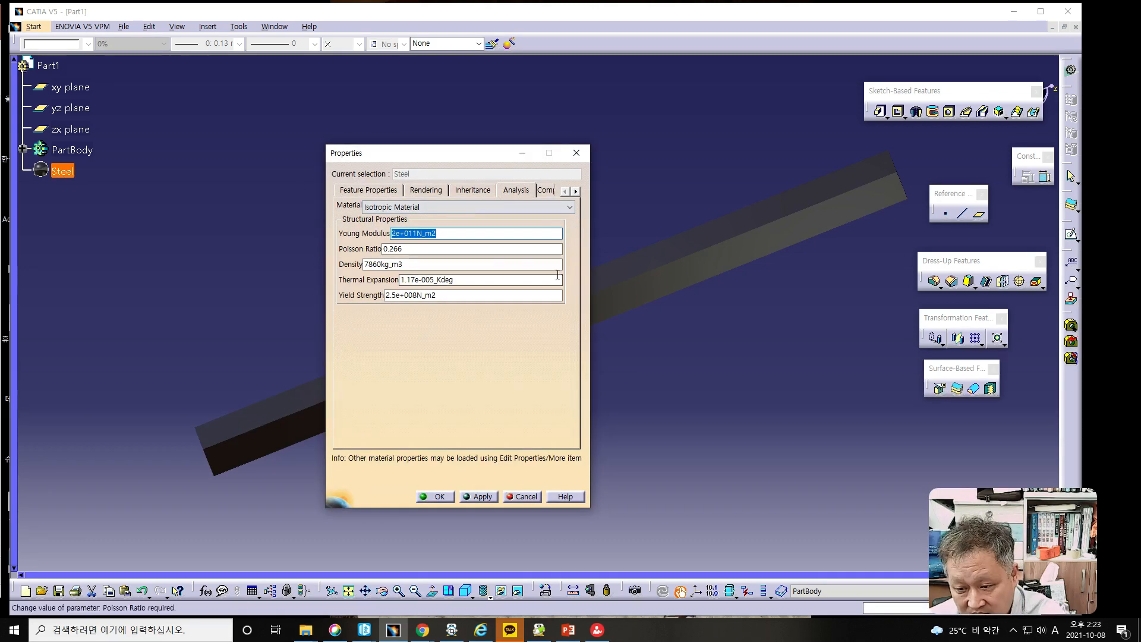
left_click(520, 497)
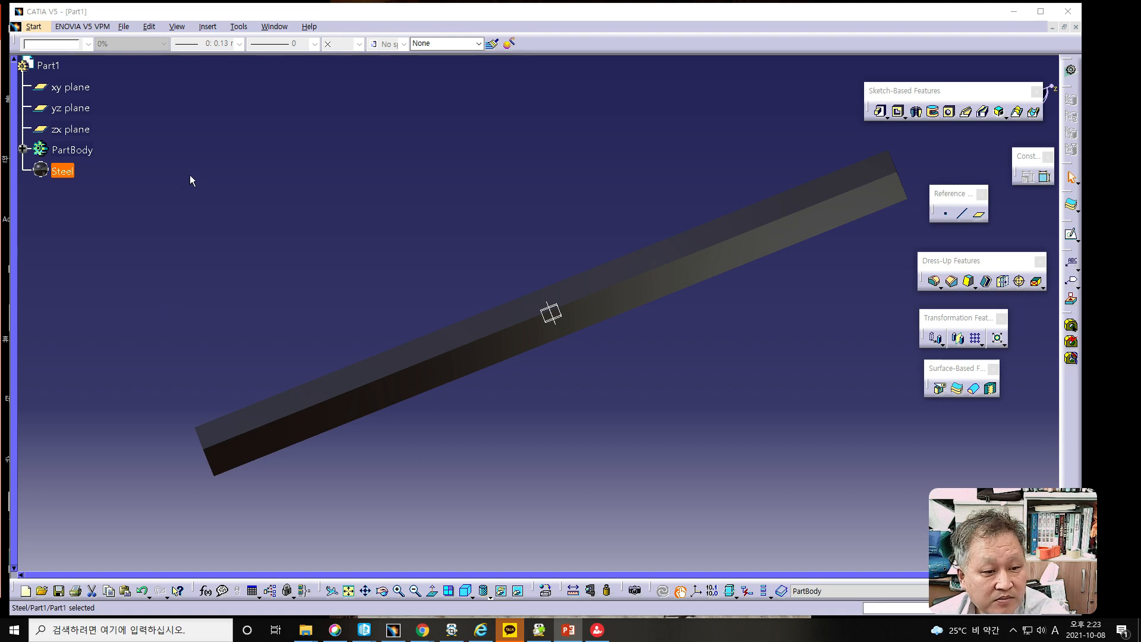
- Start a Generative Structural Analysis of the part with a Static Analysis case
left_click(37, 28)
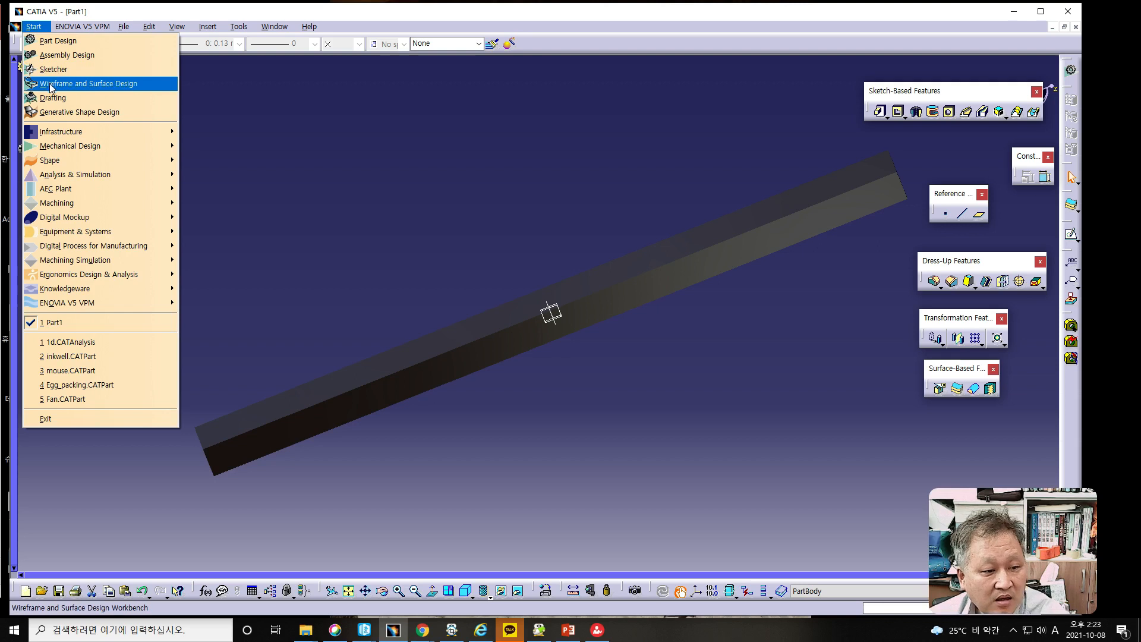
mouse_move(79, 160)
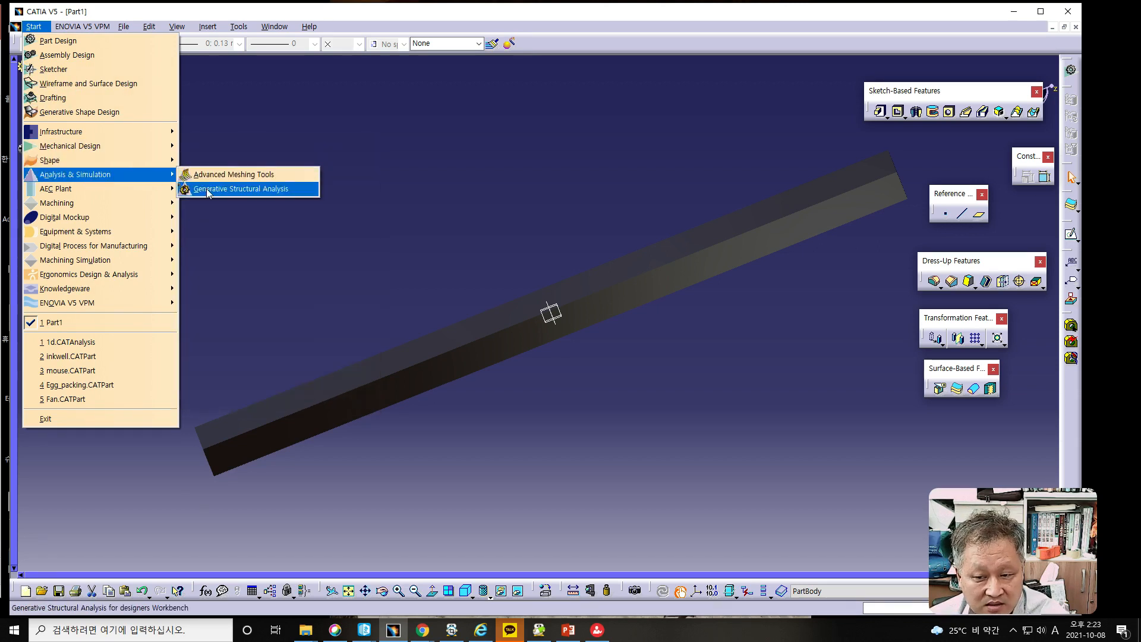
left_click(208, 189)
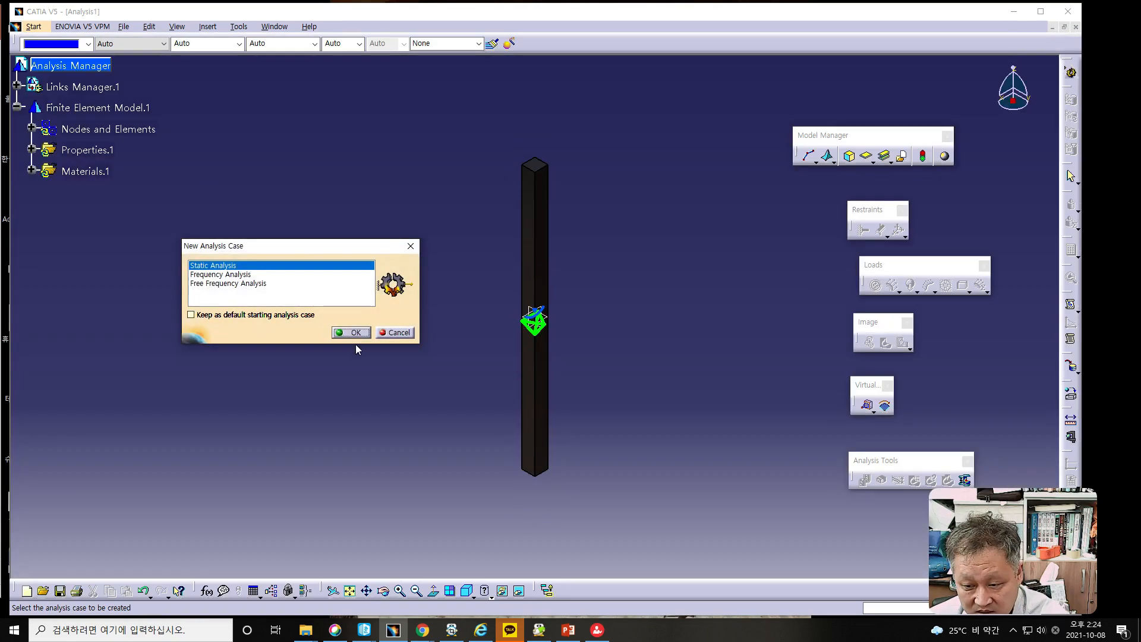
left_click(354, 333)
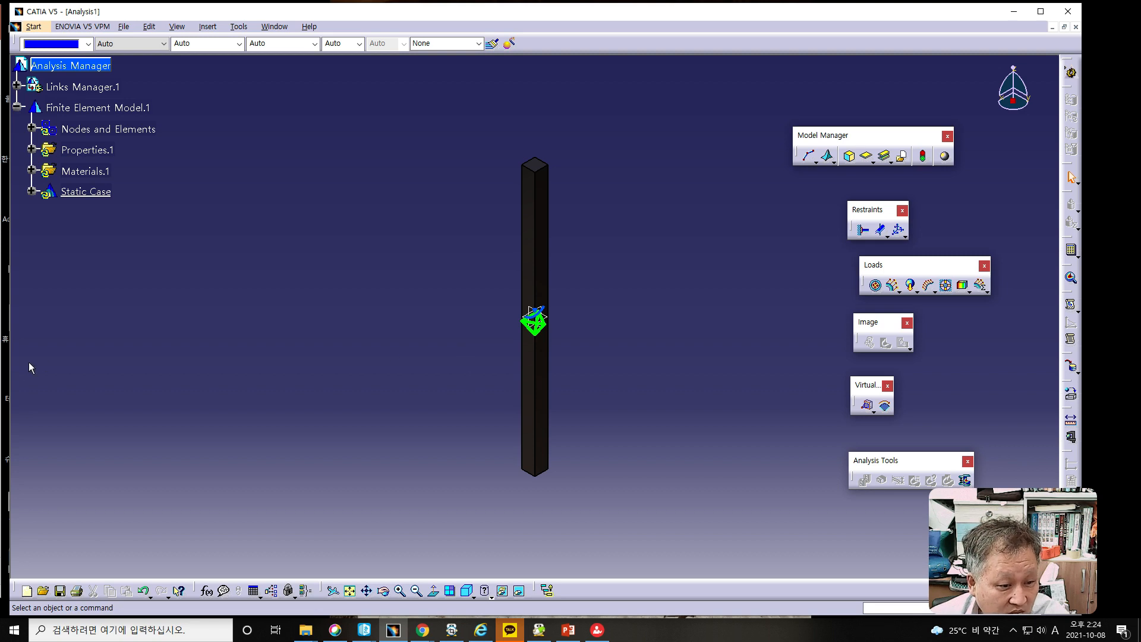
- Set the part's OCTREE tetrahedron mesh to a size of 5 mm and an absolute sag of 1 mm
key("alt+Tab")
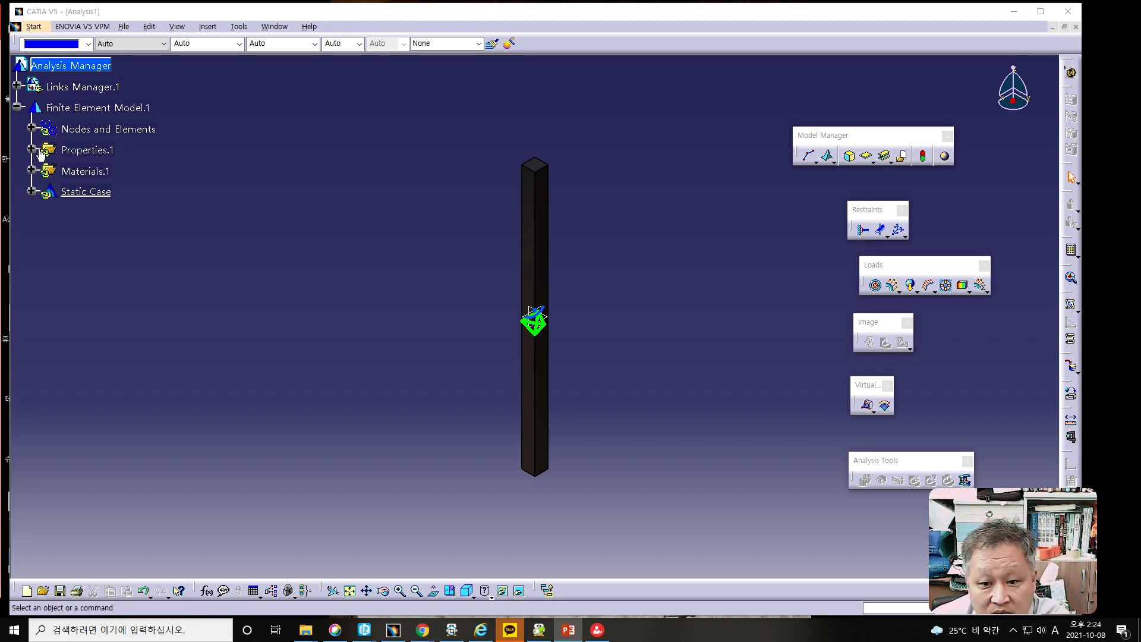
left_click(32, 191)
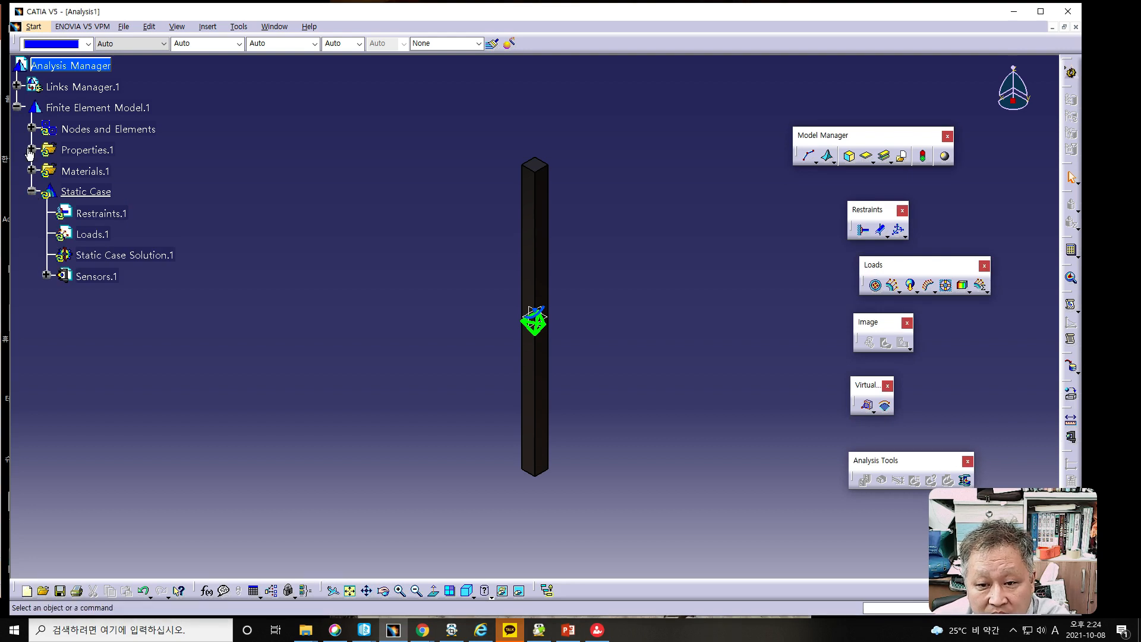
left_click(32, 129)
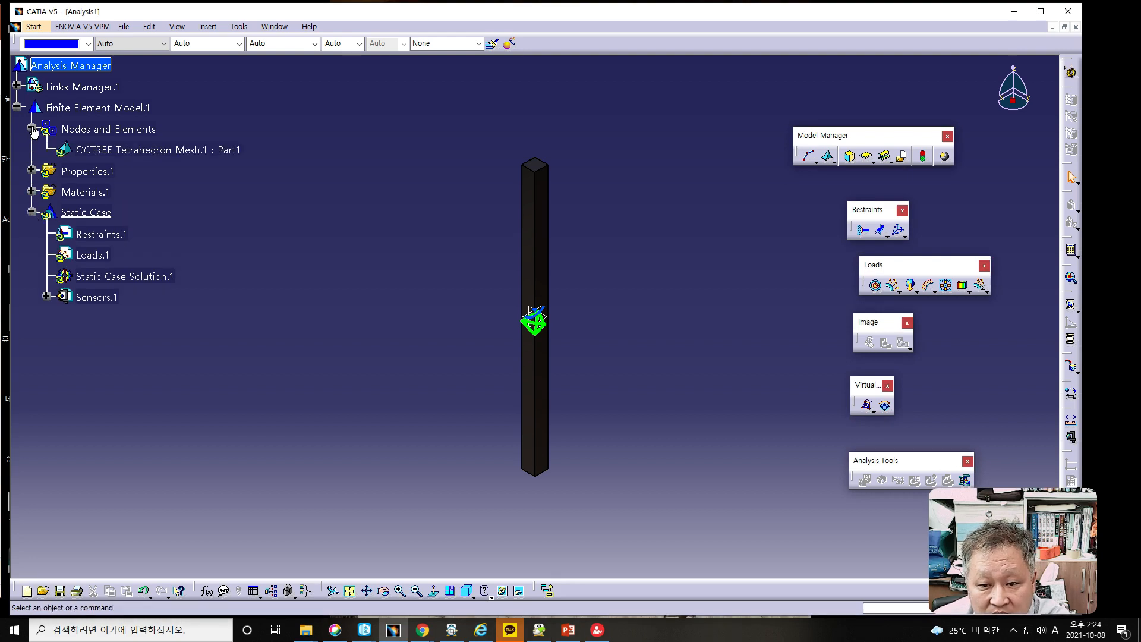
double_click(113, 150)
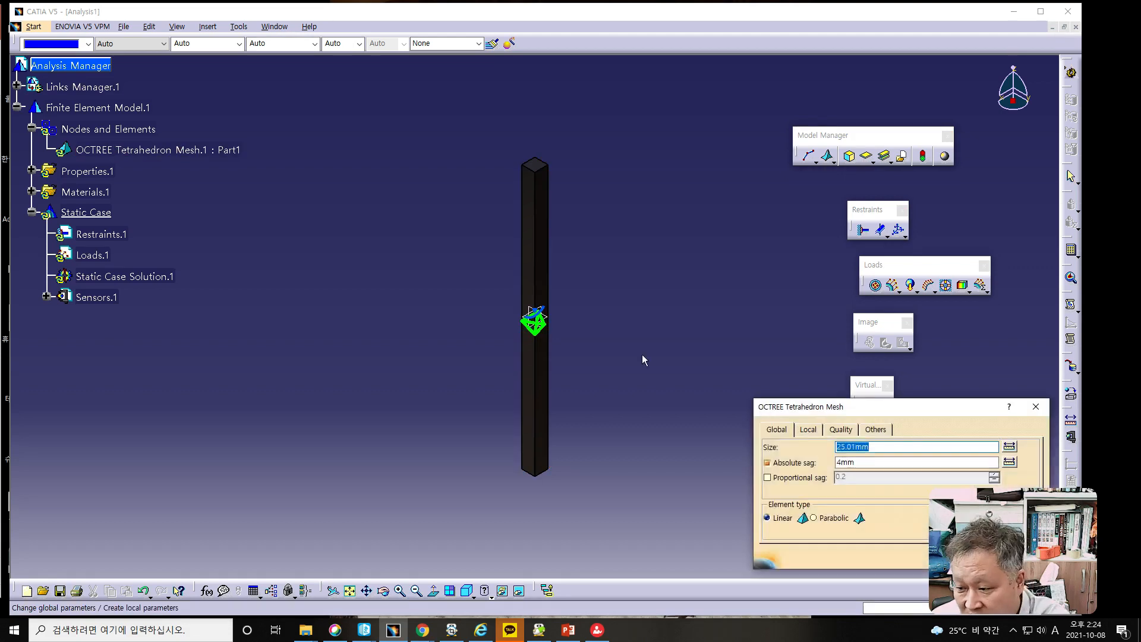
left_click_drag(786, 412, 657, 261)
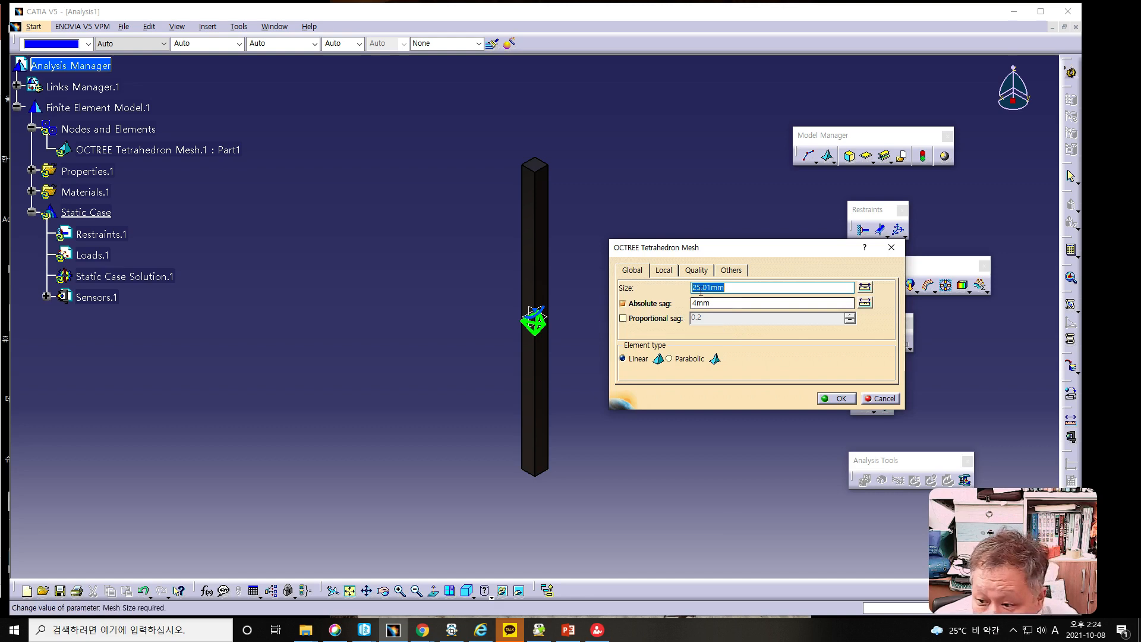
type("5")
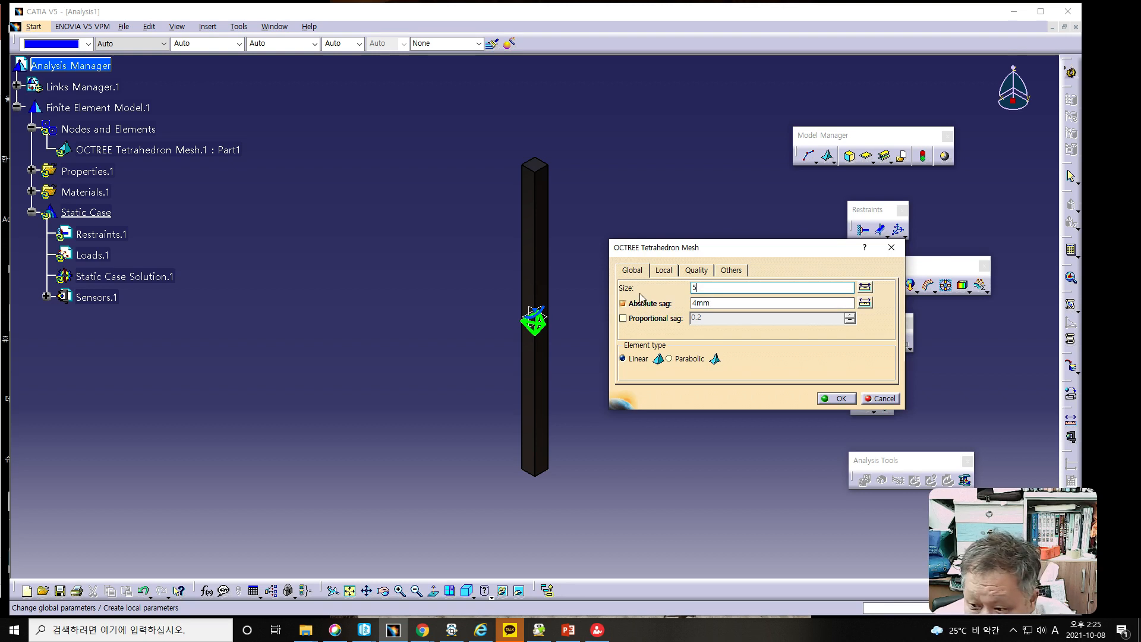
left_click_drag(698, 303, 691, 303)
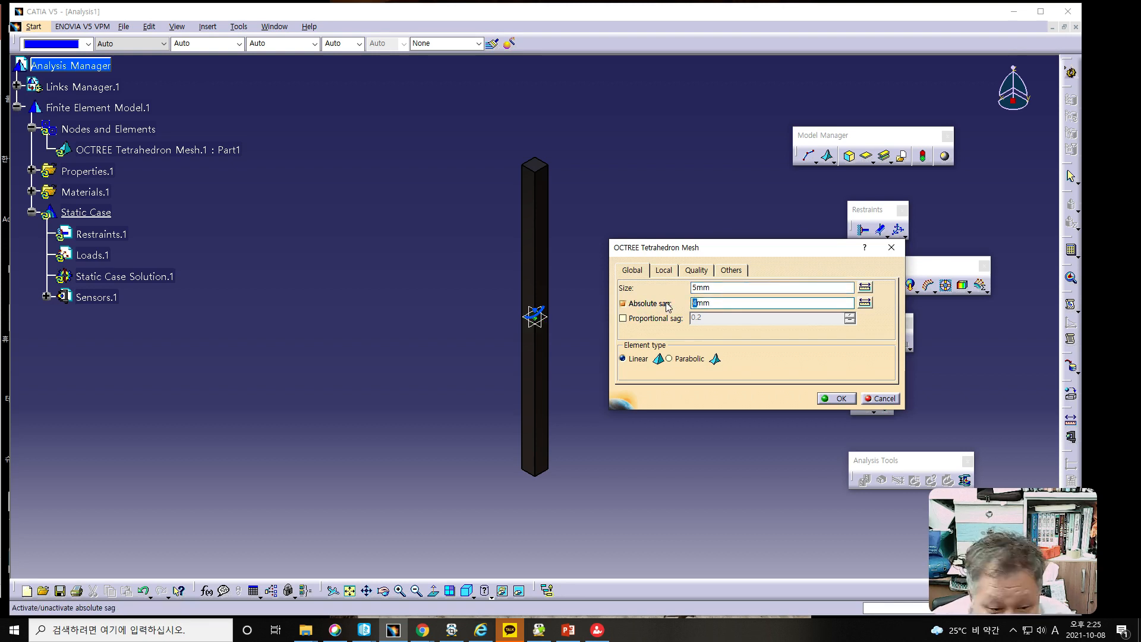
type("1")
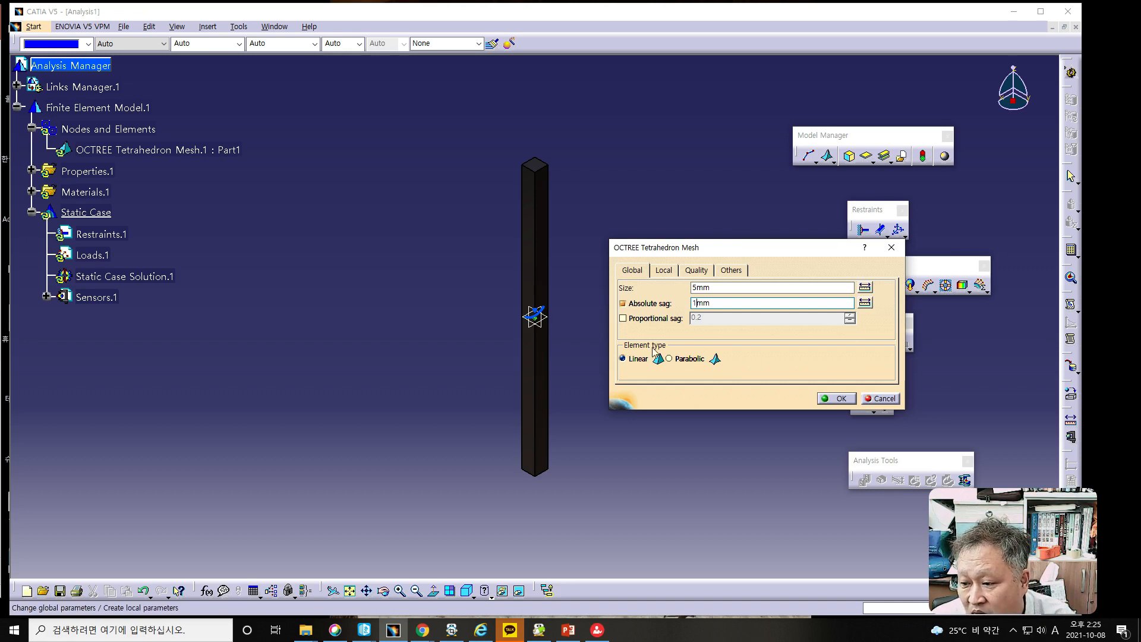
left_click(840, 399)
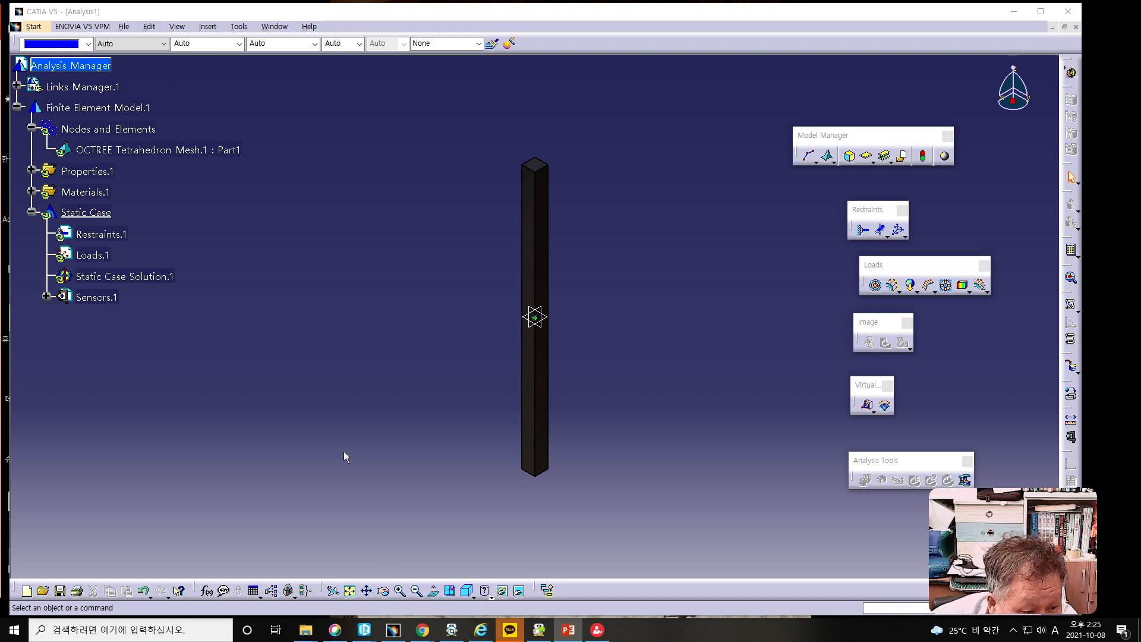
- Generate a mesh visualization from Nodes and Elements, accepting the mesh update
left_click(107, 129)
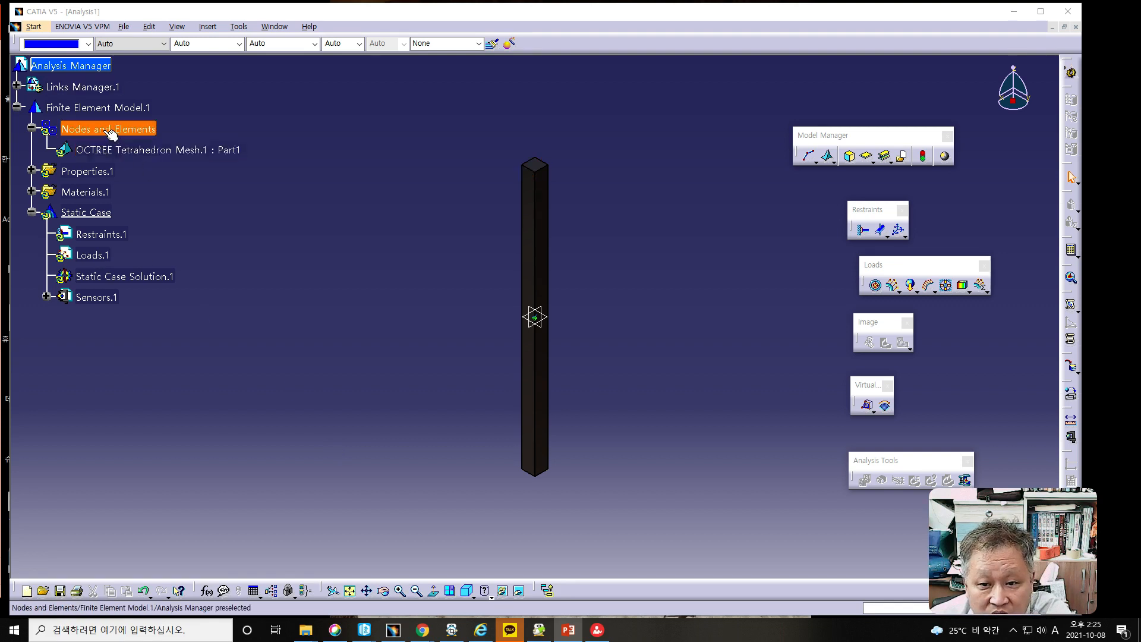
right_click(106, 130)
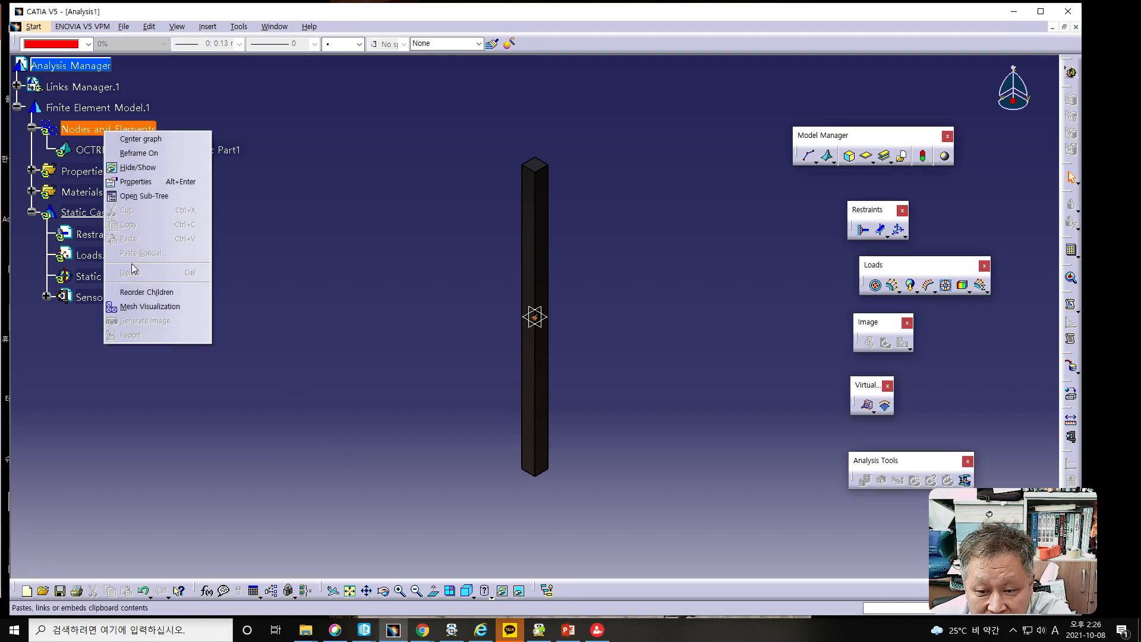
left_click(174, 308)
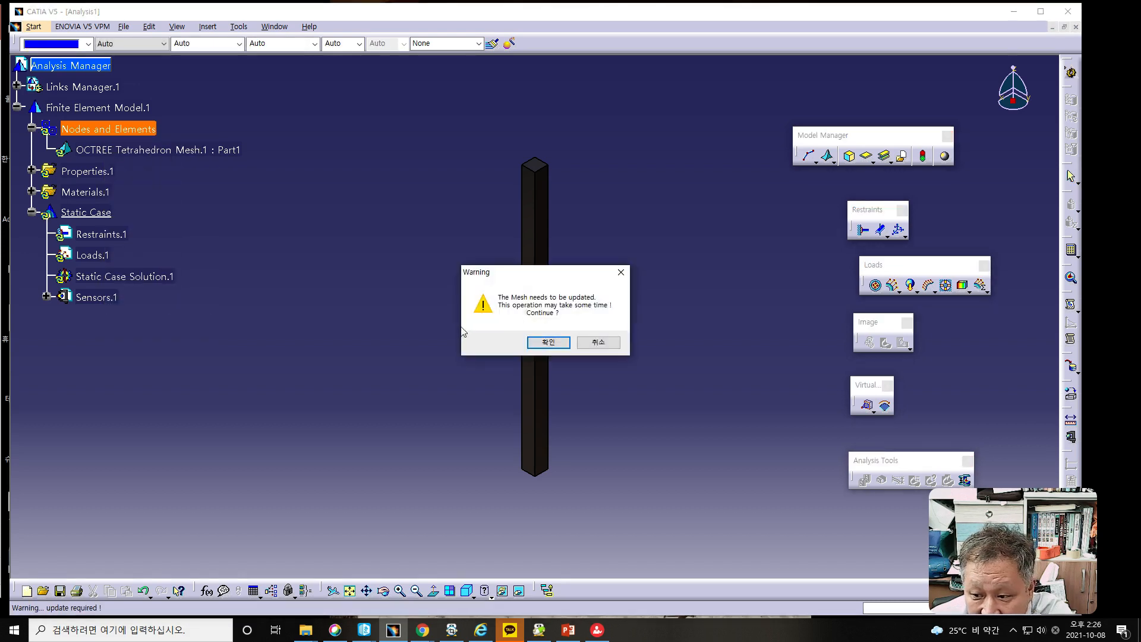
left_click(544, 342)
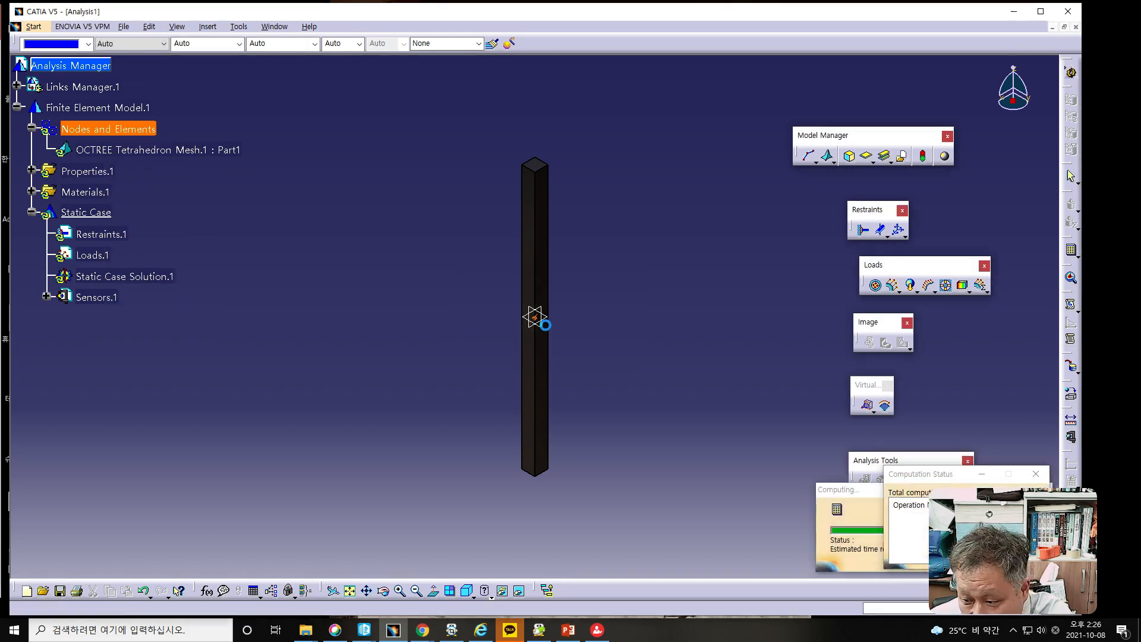
middle_click_drag(661, 398, 595, 352, "ctrl")
middle_click_drag(509, 357, 591, 385)
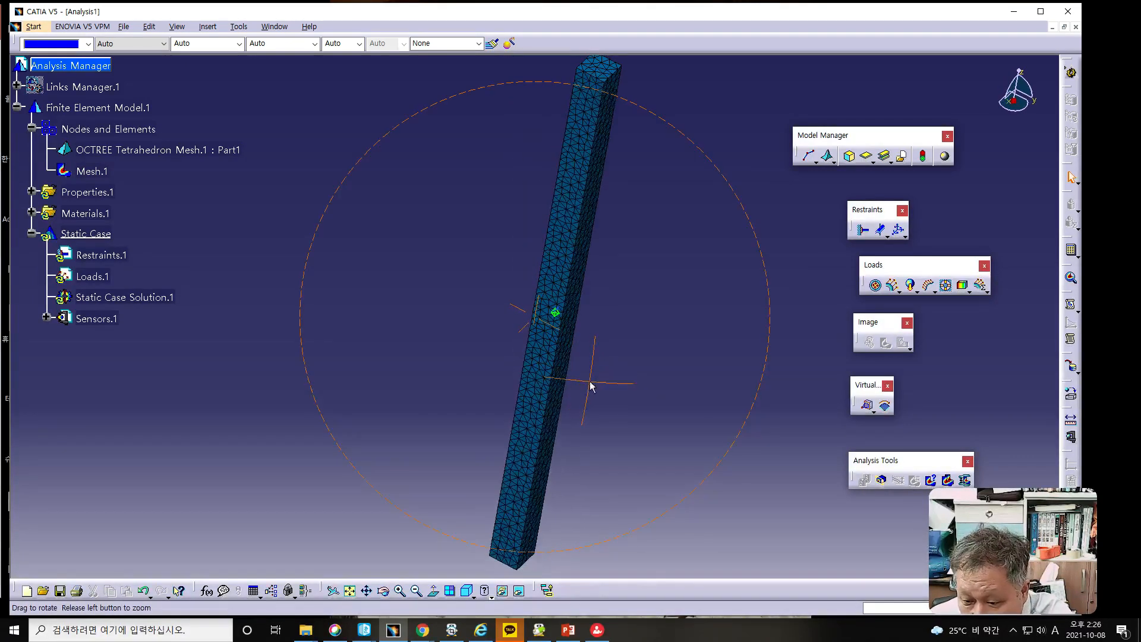
- Try the Shading with Material display style on the meshed bar and switch it to Wireframe (NHR)
left_click(492, 597)
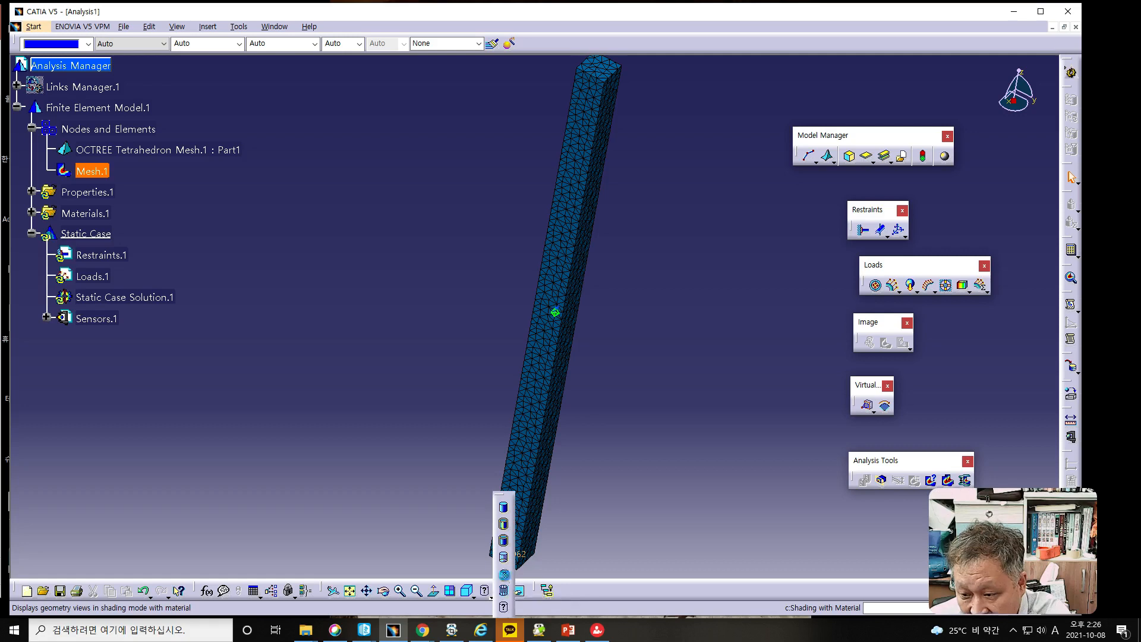
left_click(504, 576)
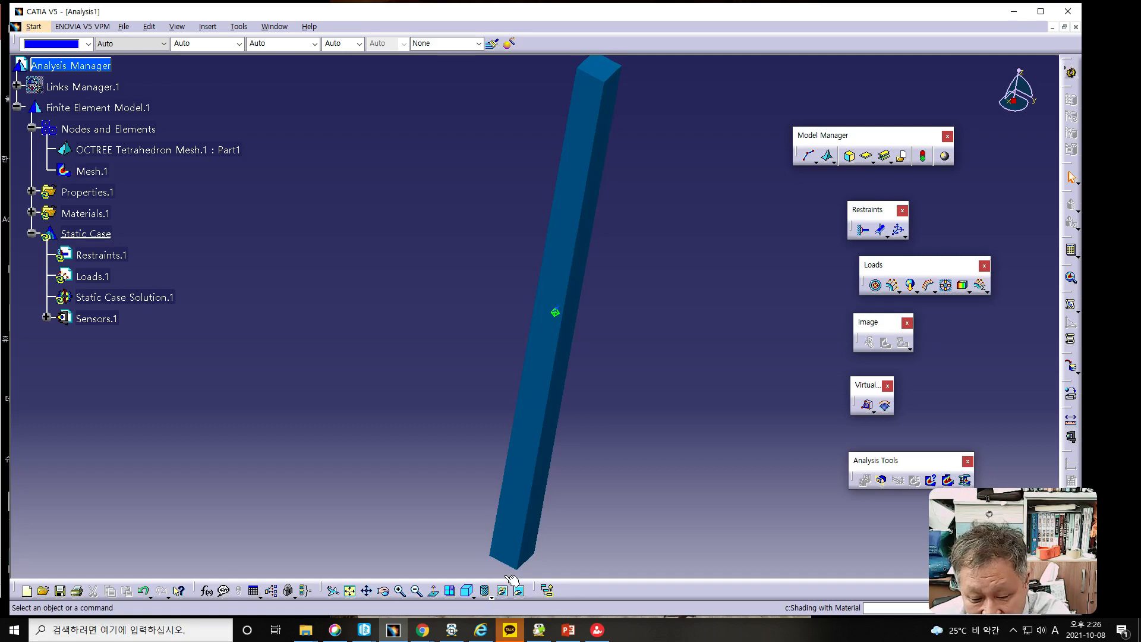
left_click(490, 600)
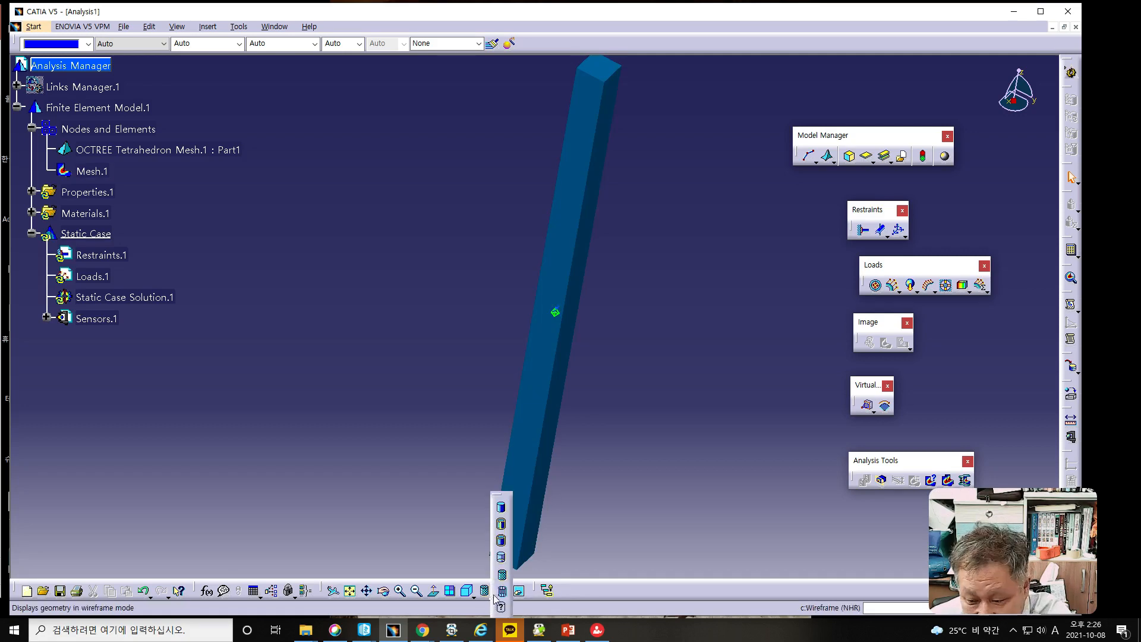
left_click(502, 592)
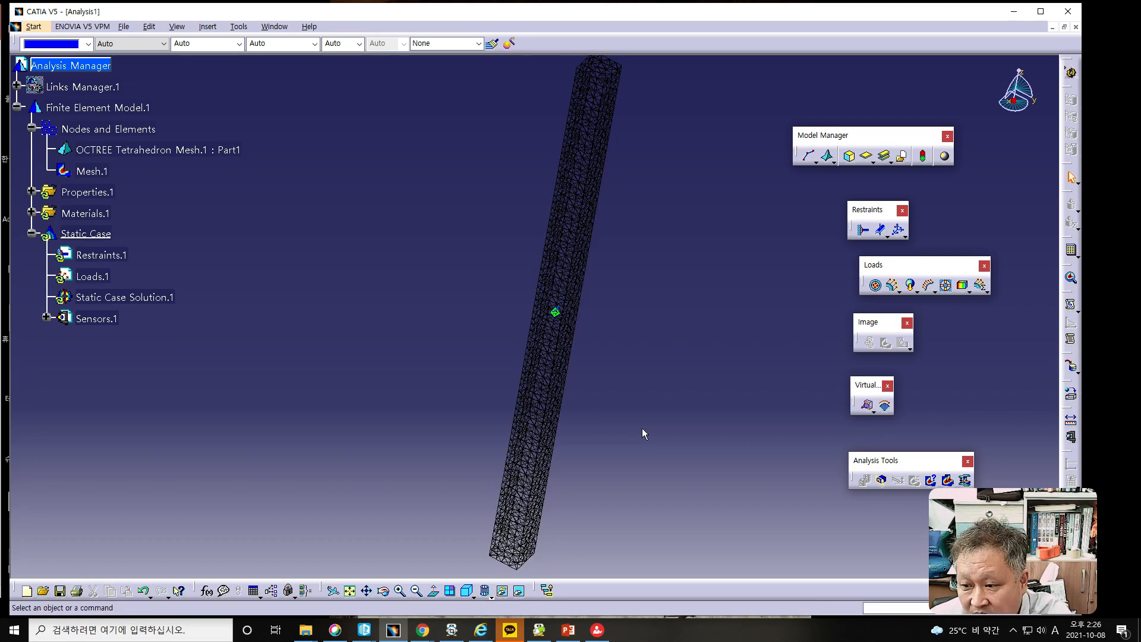
- Switch the meshed bar's display style to Shading with Material and show the hidden part geometry under Links Manager
middle_click_drag(637, 433, 491, 456, "ctrl")
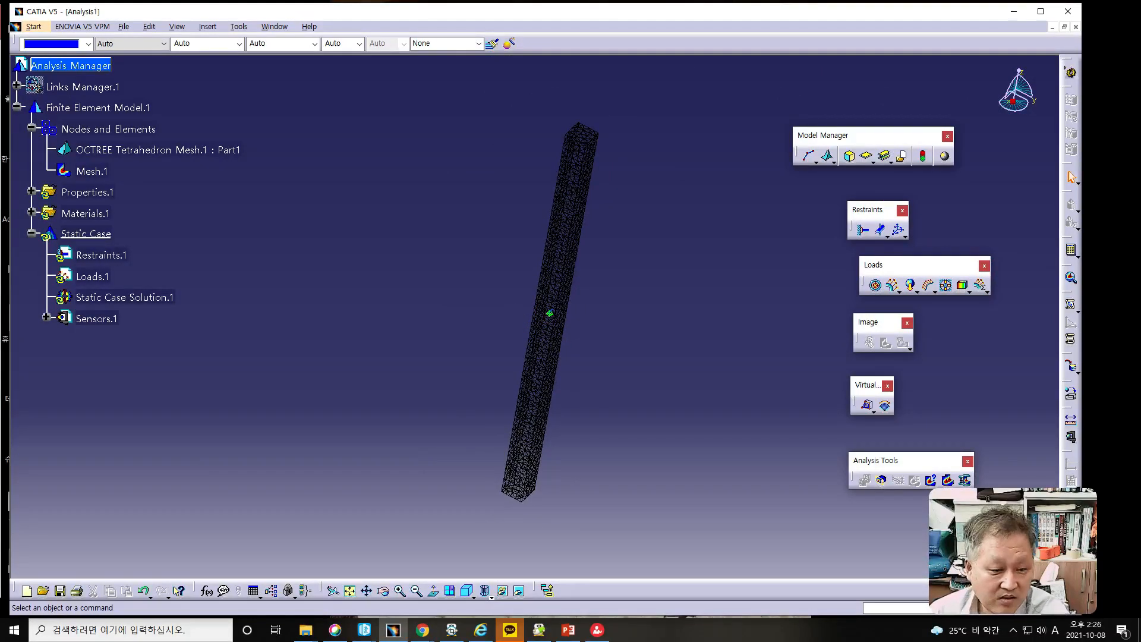
key("alt+Tab")
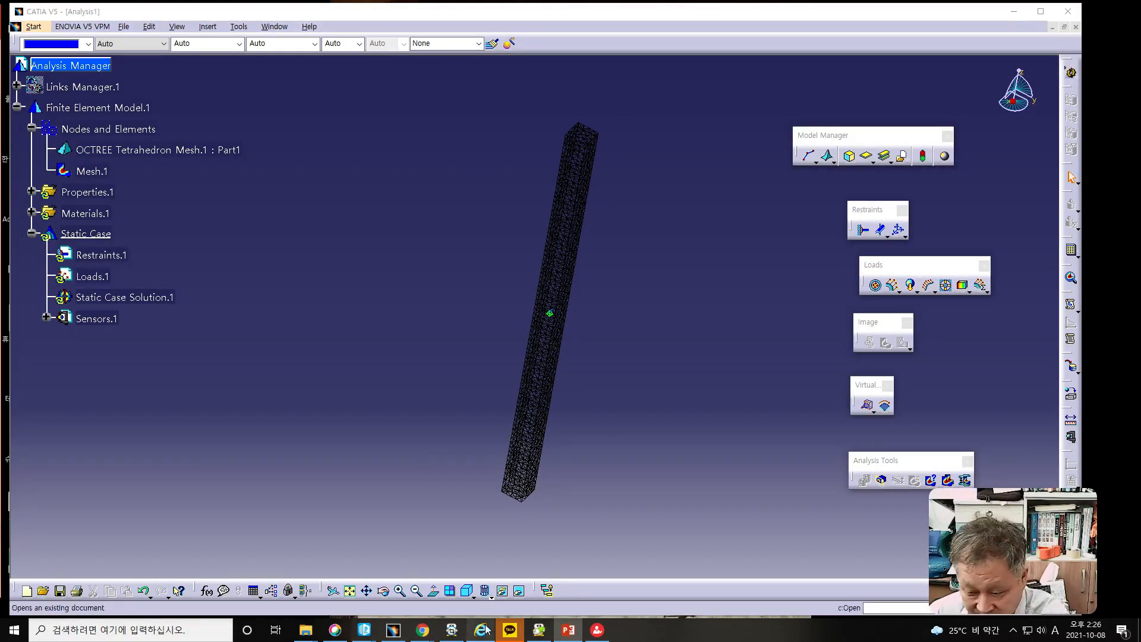
left_click(491, 596)
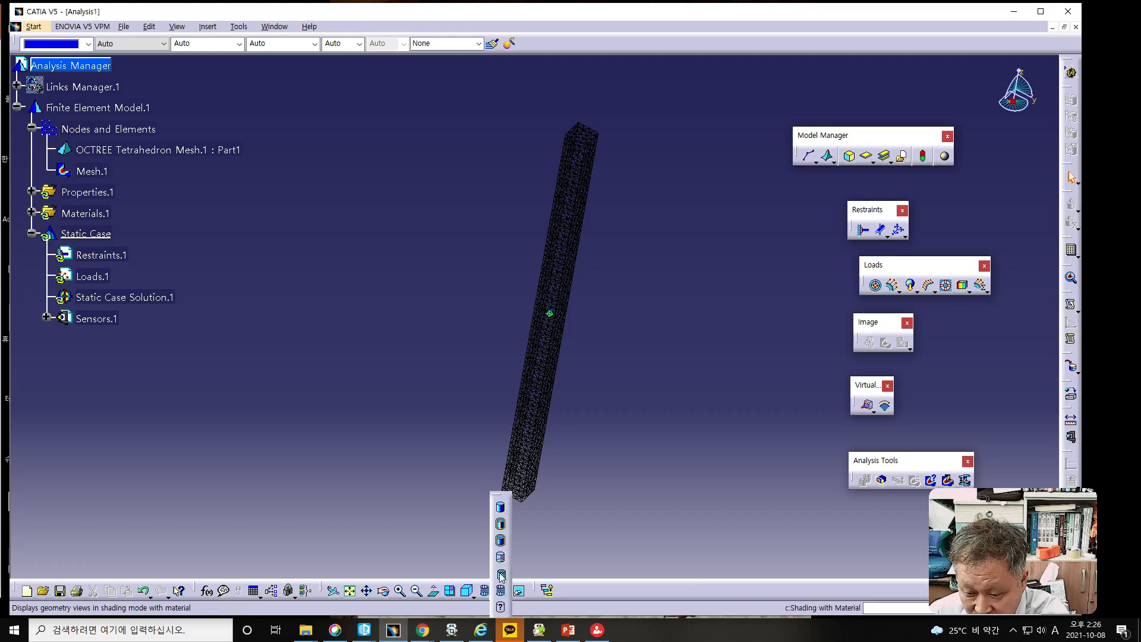
left_click(501, 541)
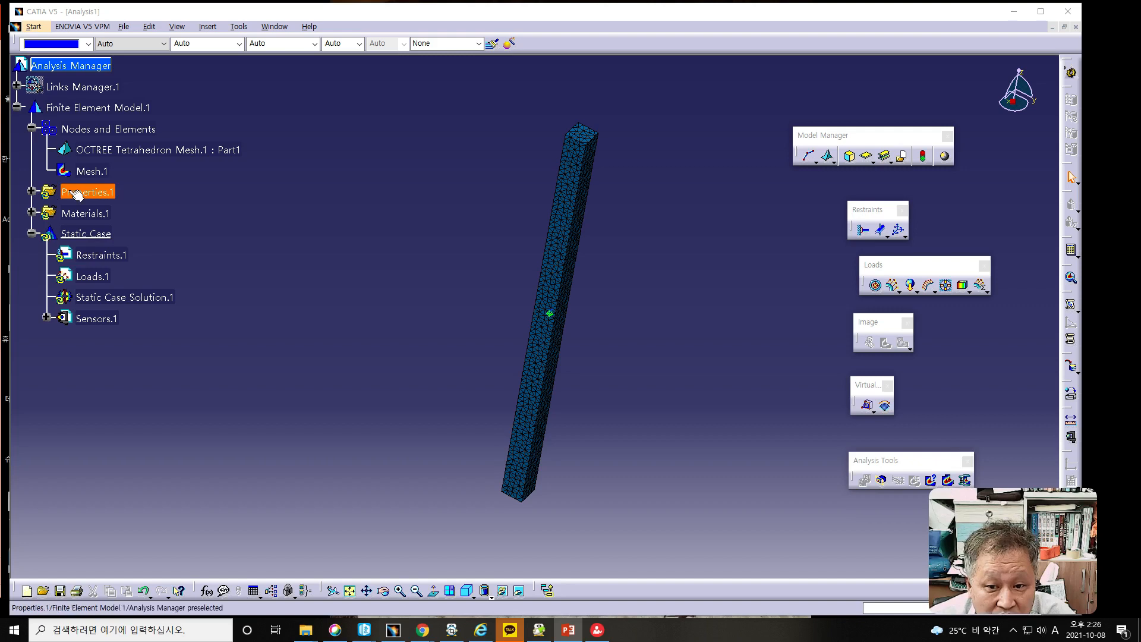
right_click(74, 88)
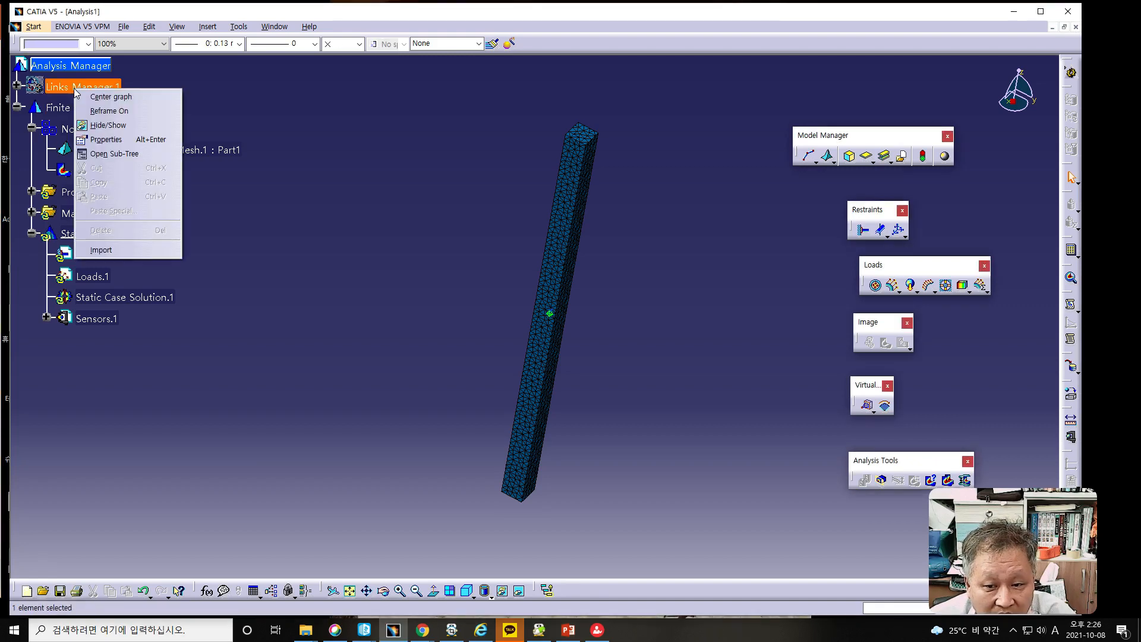
left_click(107, 125)
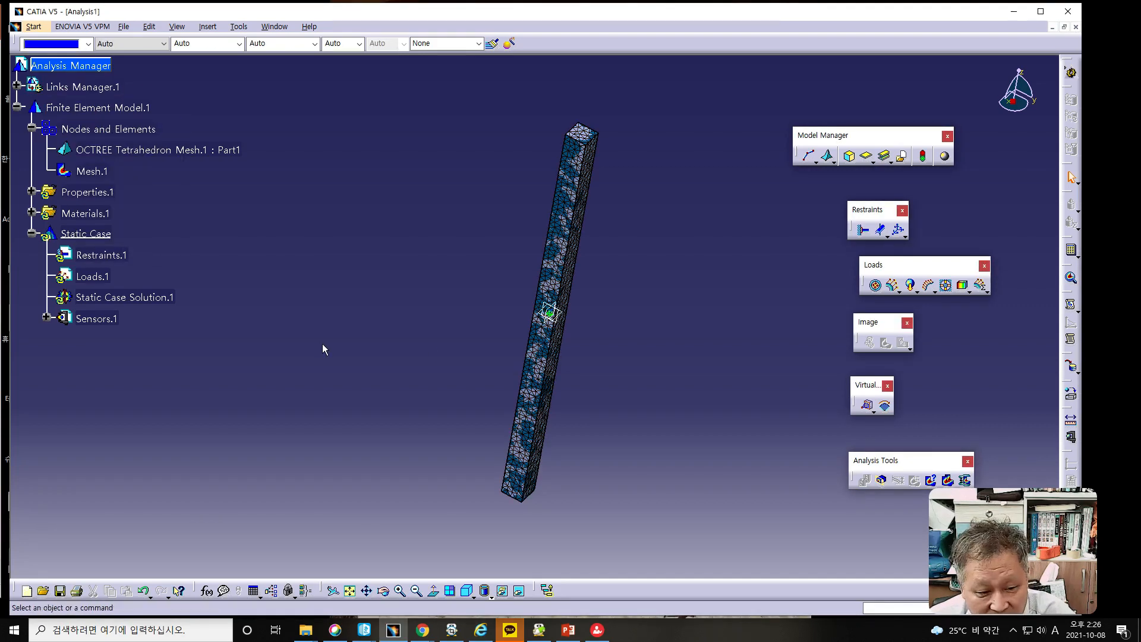
- Apply a Clamp restraint to one square end face of the bar
middle_click_drag(533, 356, 458, 244)
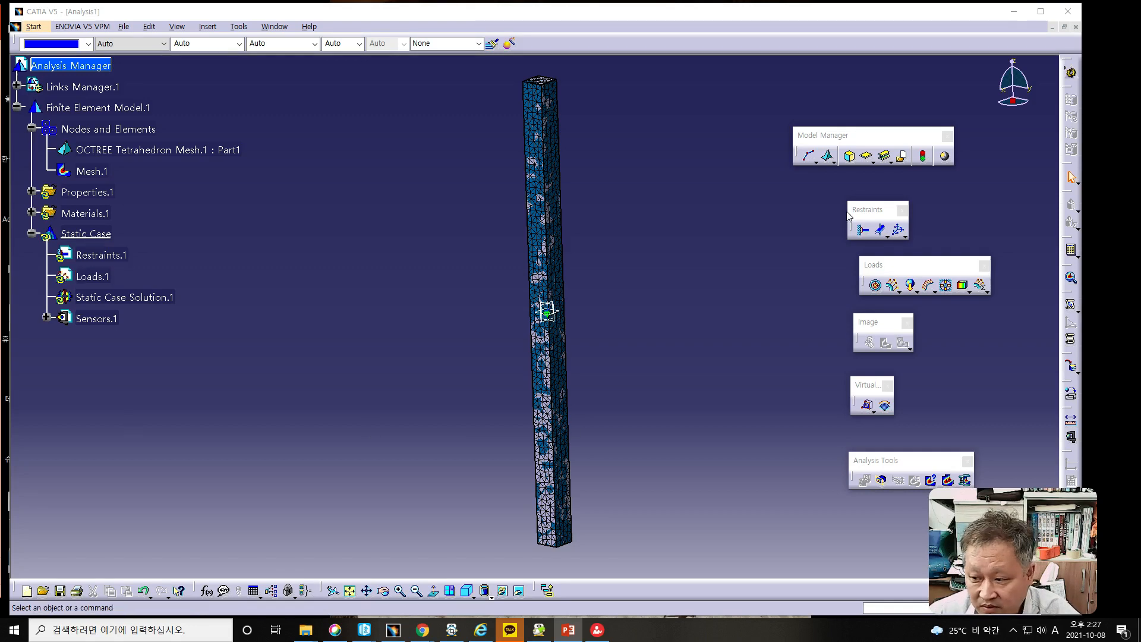
left_click(862, 229)
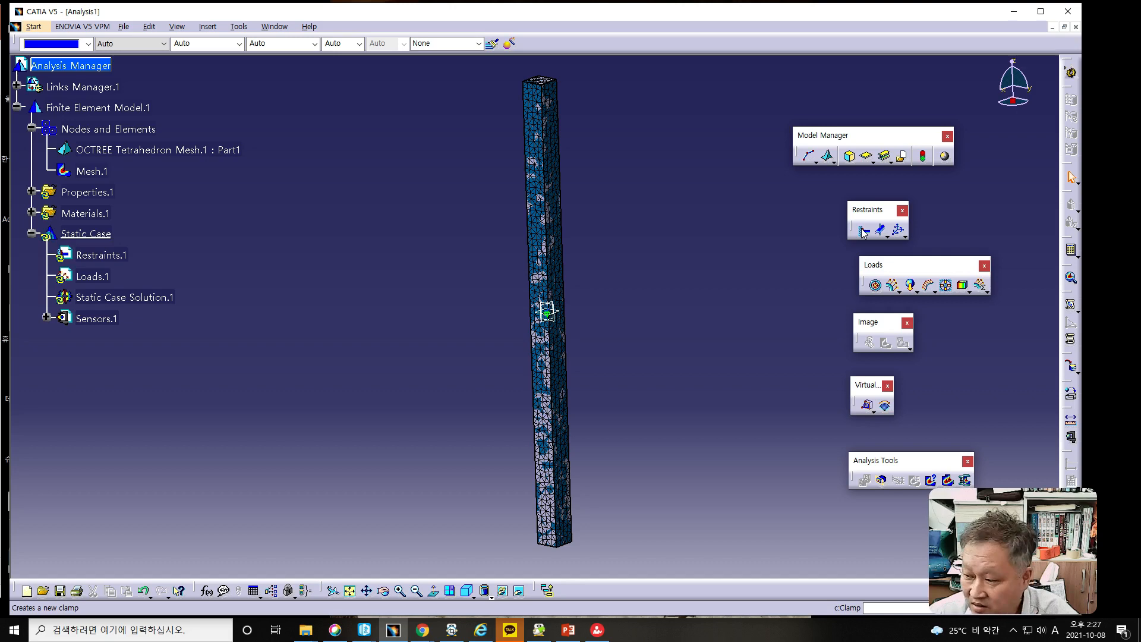
left_click(862, 232)
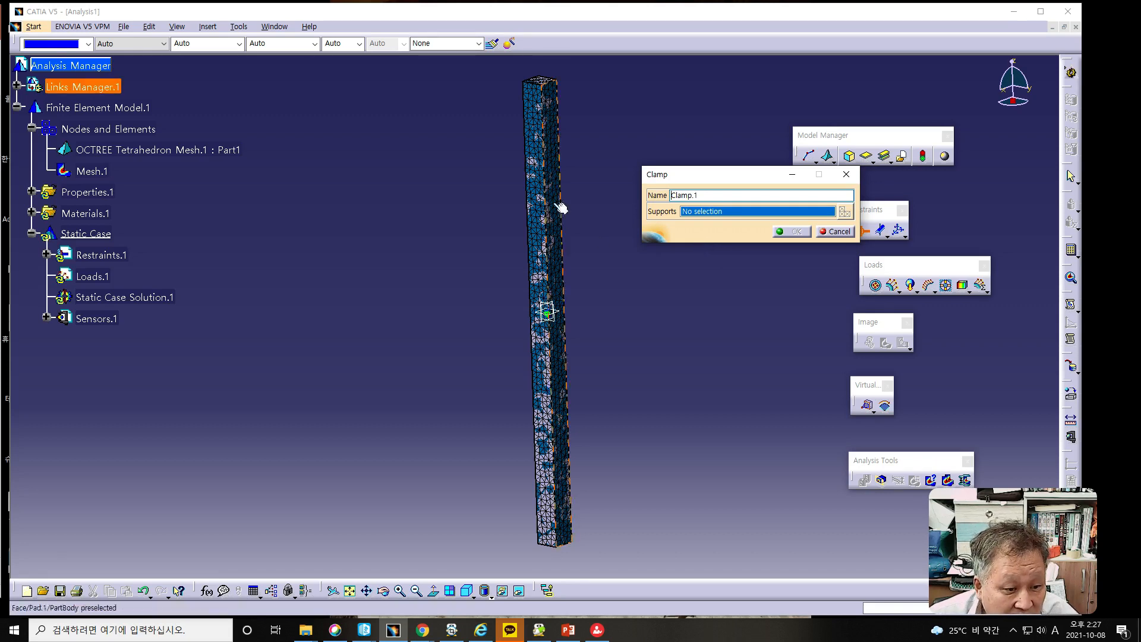
middle_click_drag(569, 189, 474, 397)
scroll(474, 397, "down", 1)
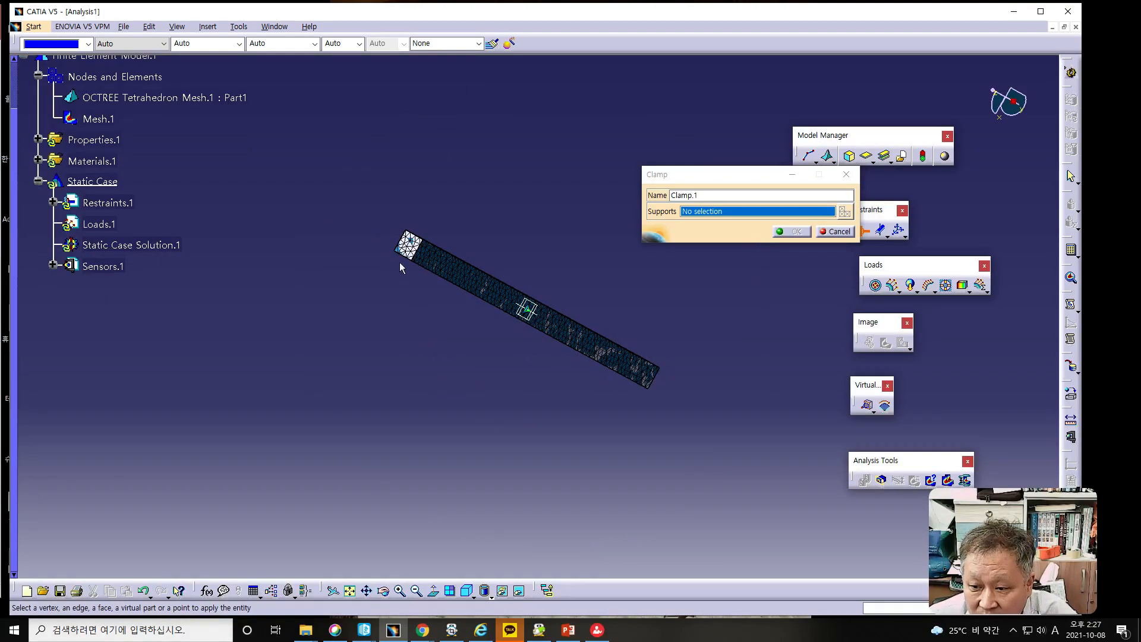
left_click(409, 244)
middle_click_drag(528, 380, 476, 415)
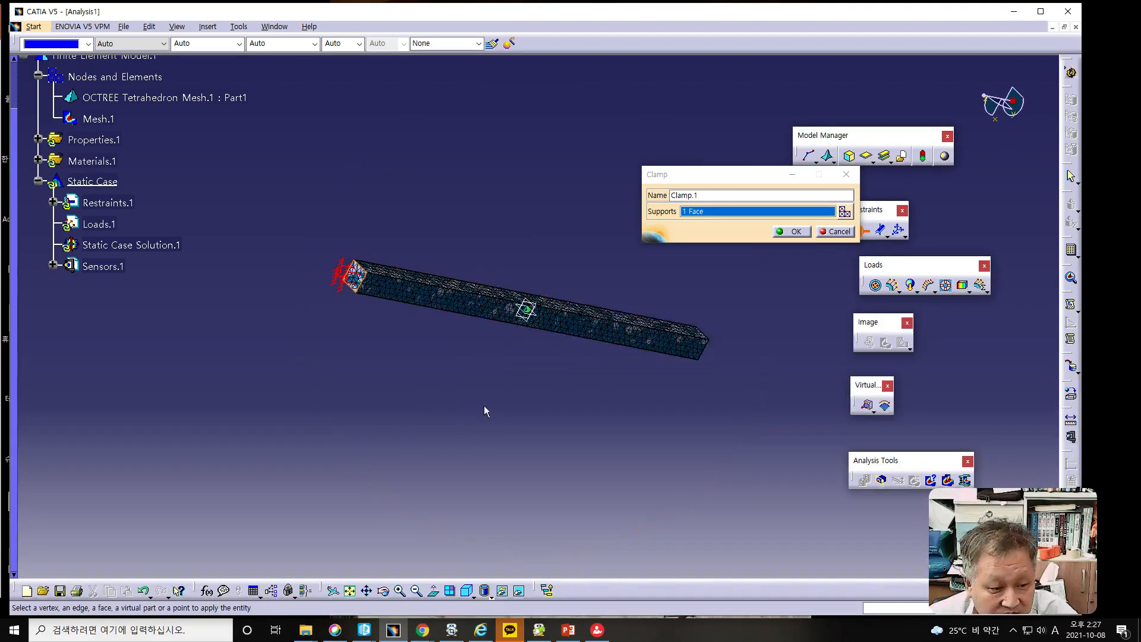
left_click(793, 231)
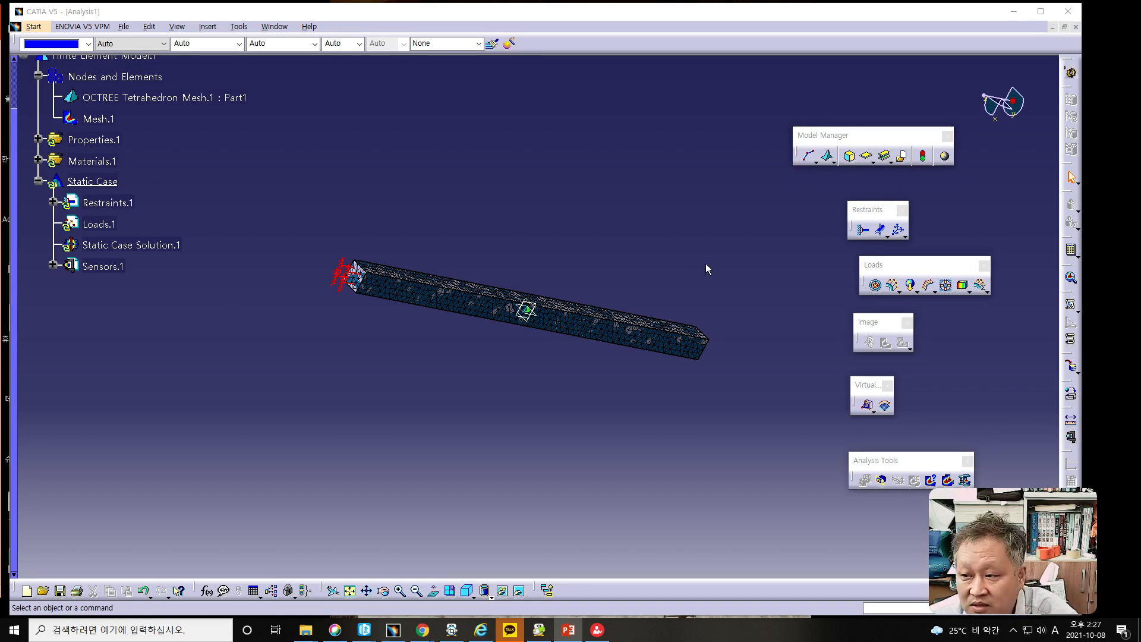
- Apply a Distributed Force with a Y component of -500 N to the bar's free end face, opposite the clamp
left_click(889, 284)
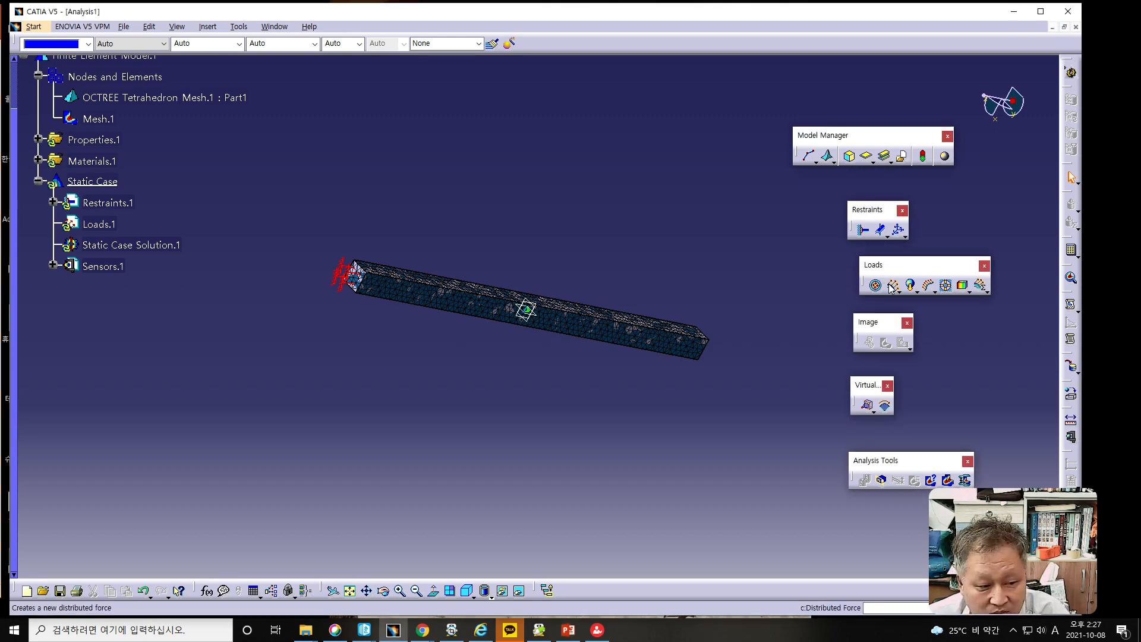
left_click(891, 287)
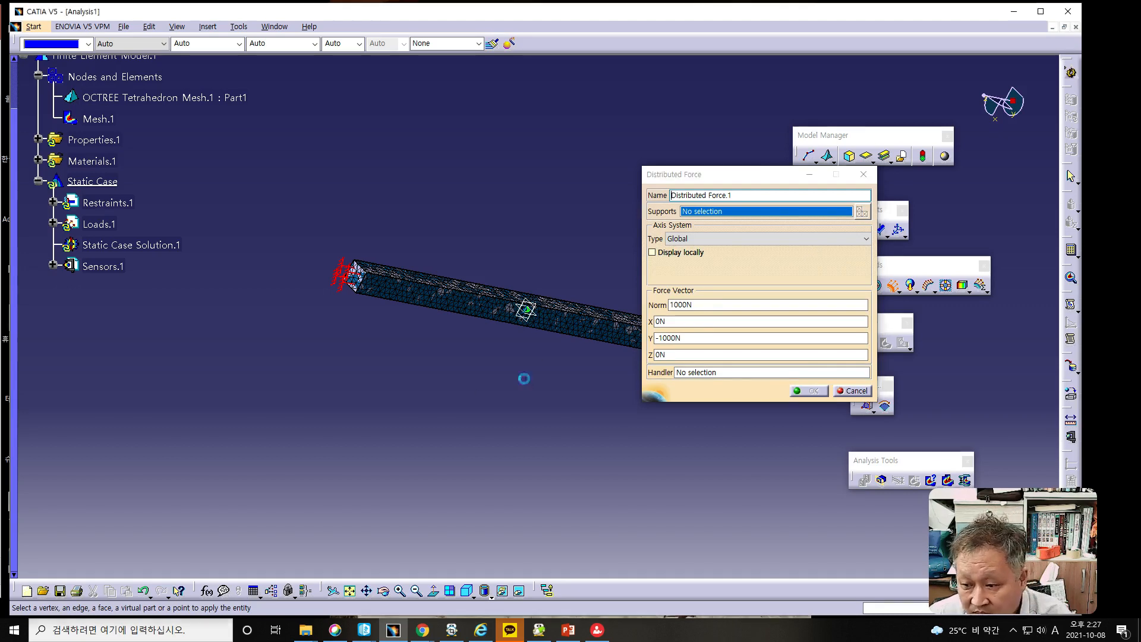
middle_click_drag(526, 385, 433, 378)
mouse_move(542, 395)
middle_mouse_down()
mouse_move(376, 349)
mouse_move(492, 377)
mouse_move(497, 394)
mouse_move(517, 387)
mouse_move(415, 311)
mouse_move(543, 385)
middle_mouse_up()
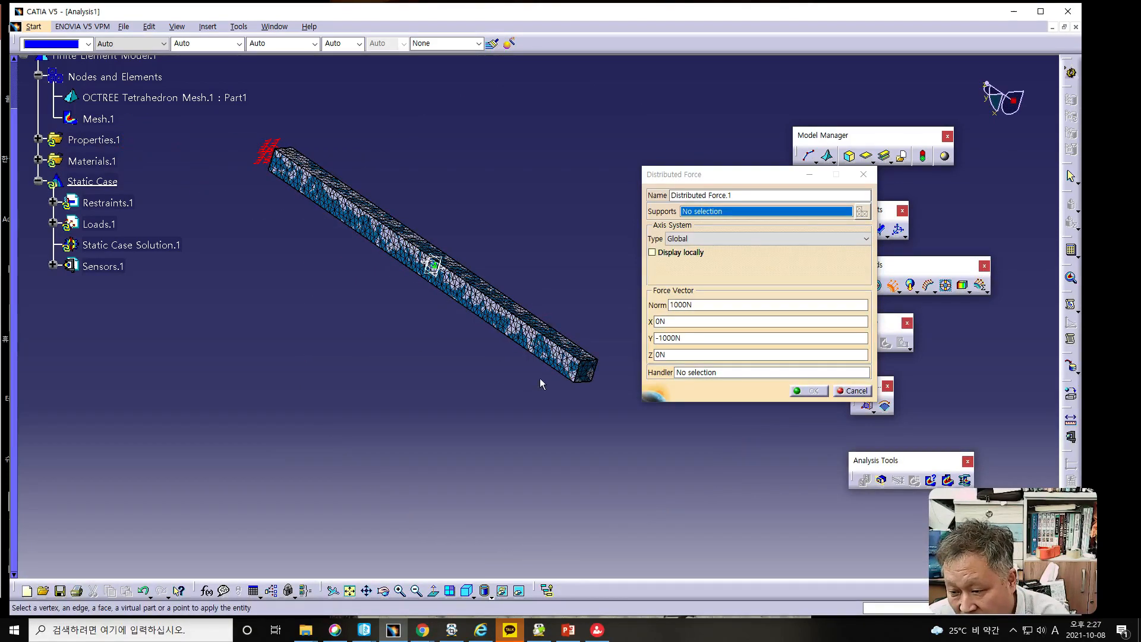
left_click(594, 375)
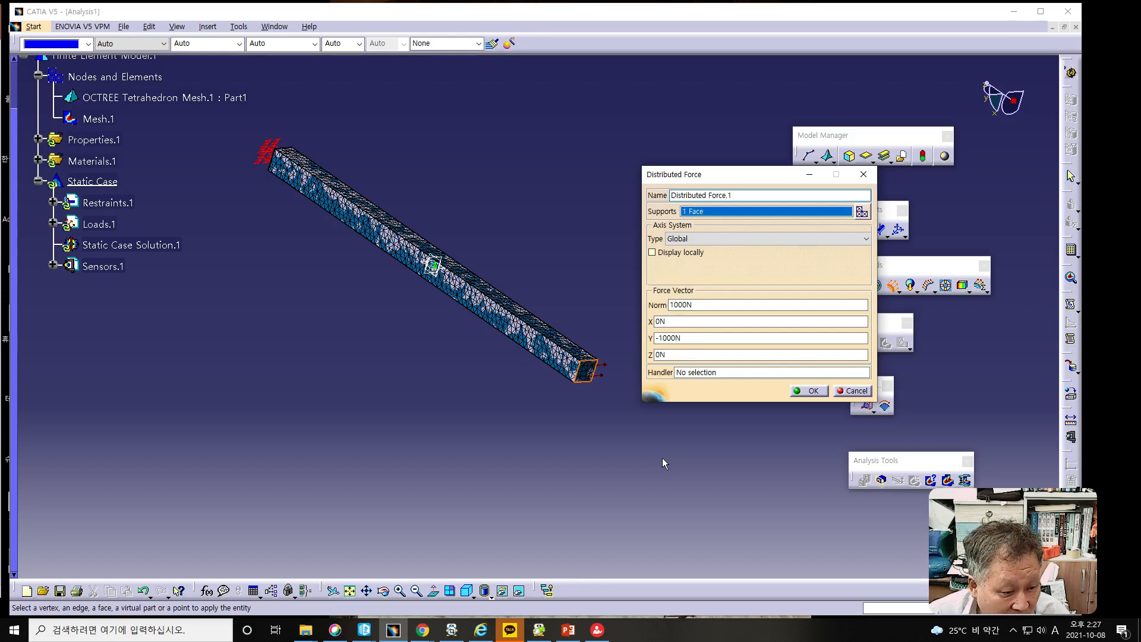
left_click(667, 337)
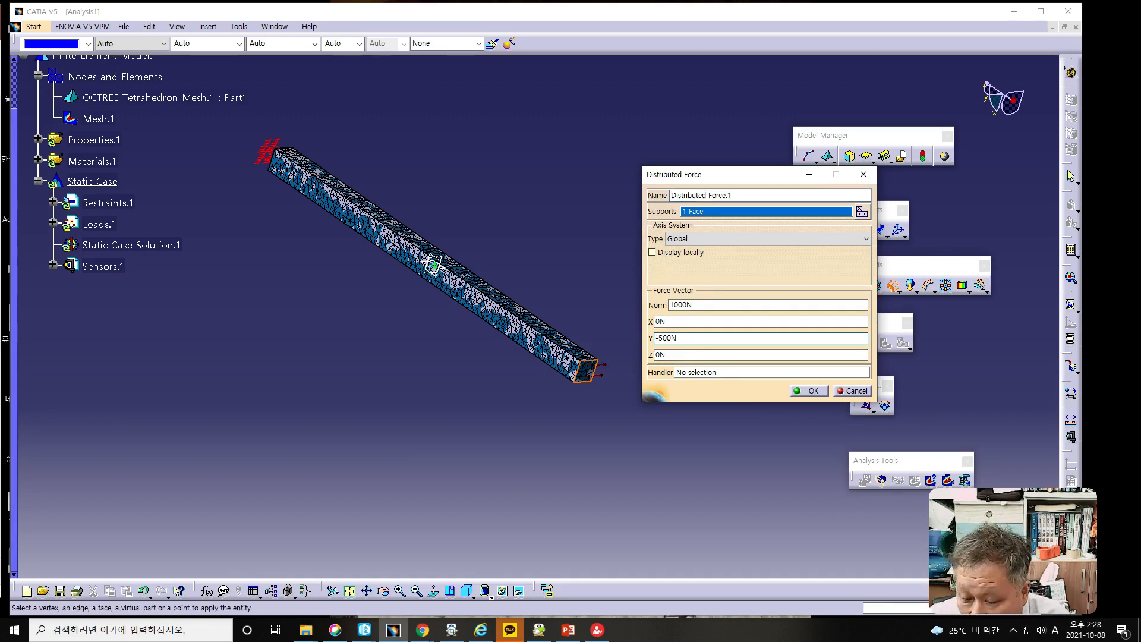
mouse_move(454, 384)
middle_mouse_down()
mouse_move(430, 282)
mouse_move(488, 364)
middle_mouse_up()
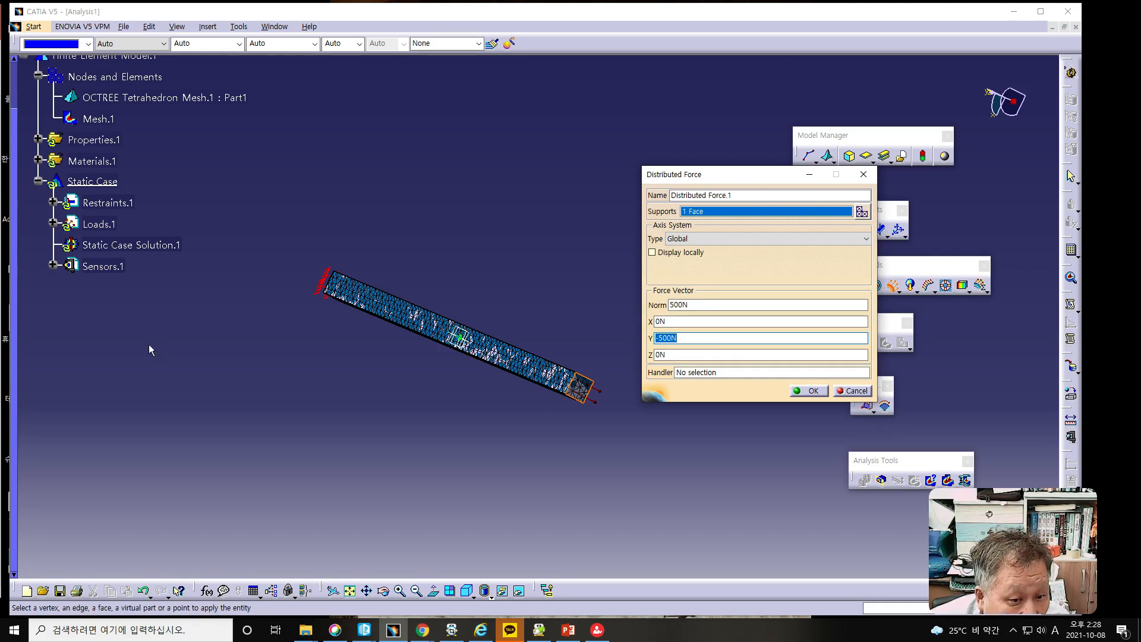
left_click(1, 351)
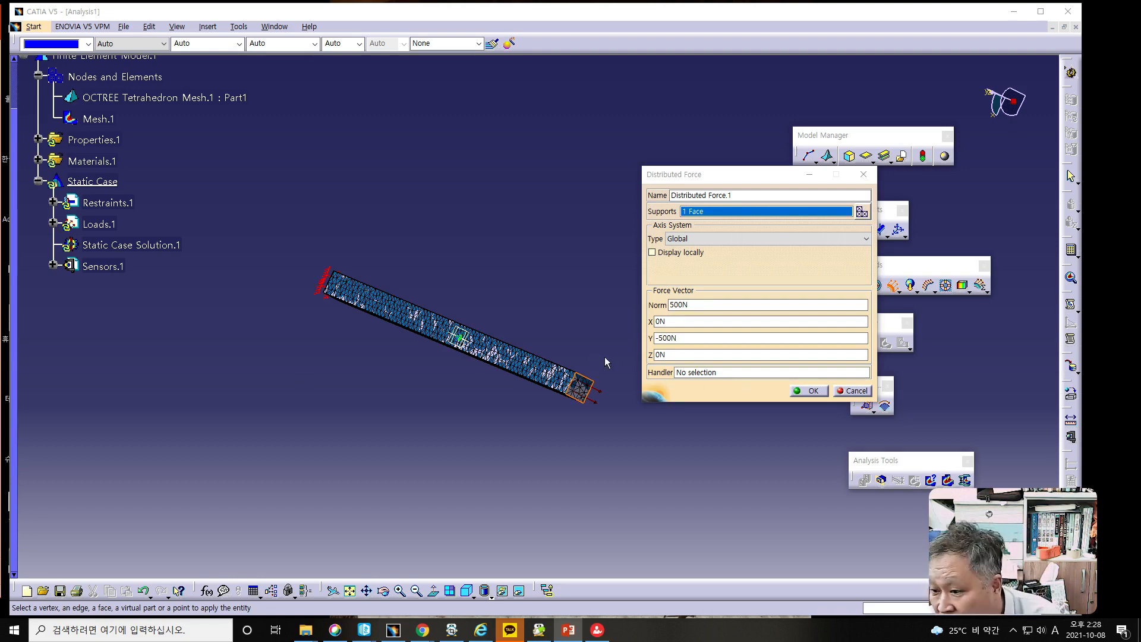
left_click(813, 392)
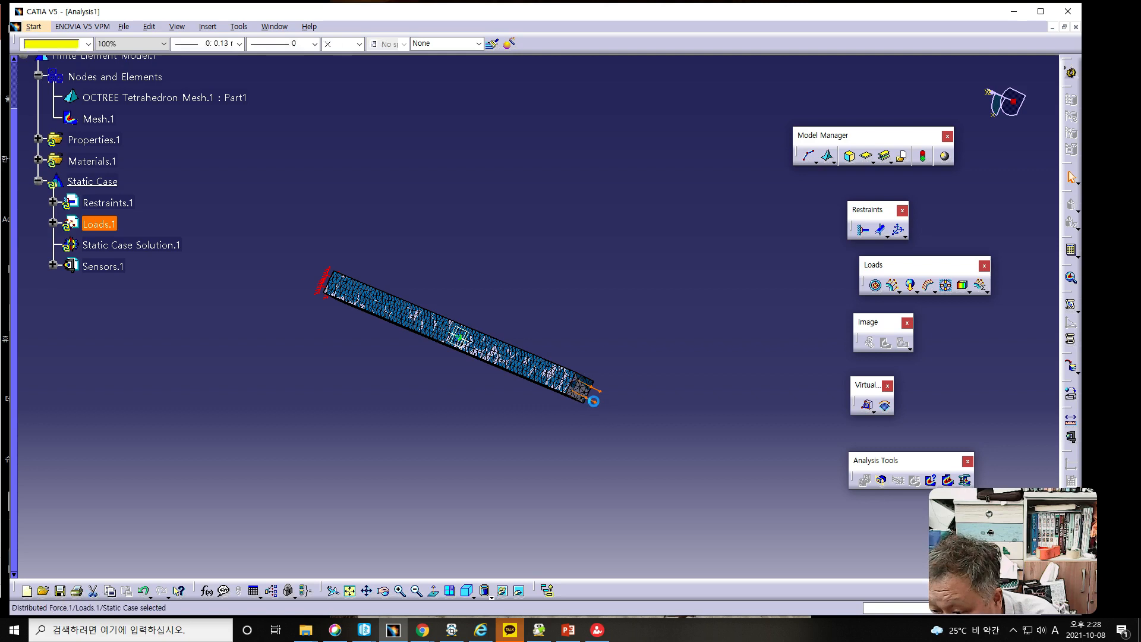
- Review the distributed force's definition and the mesh parts linked to its supporting face
double_click(601, 405)
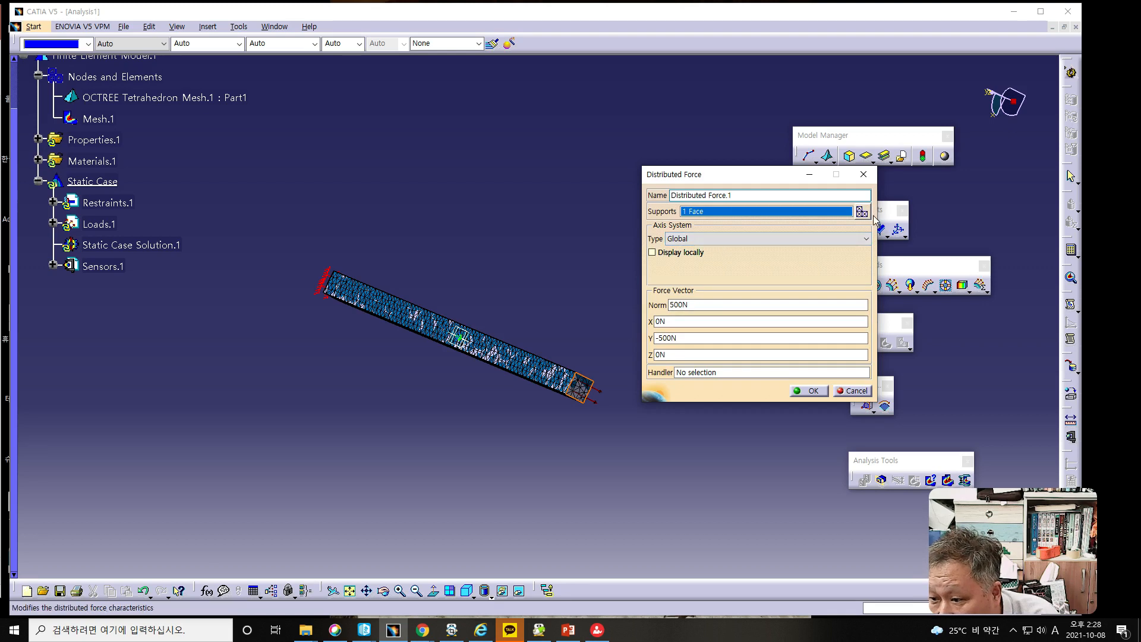
left_click(863, 212)
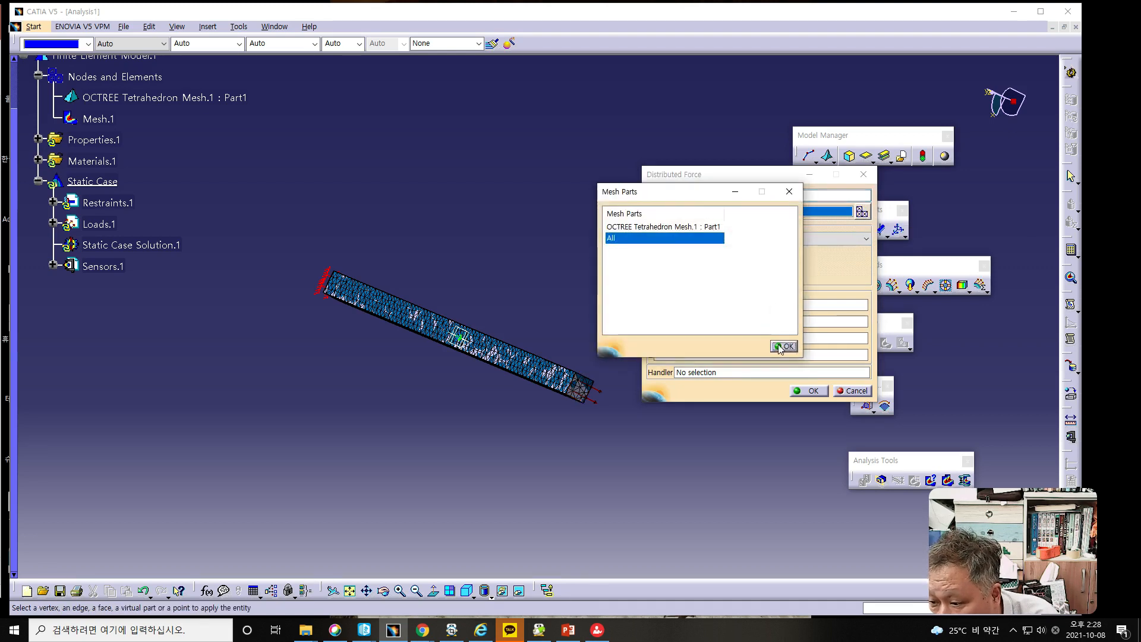
left_click(783, 346)
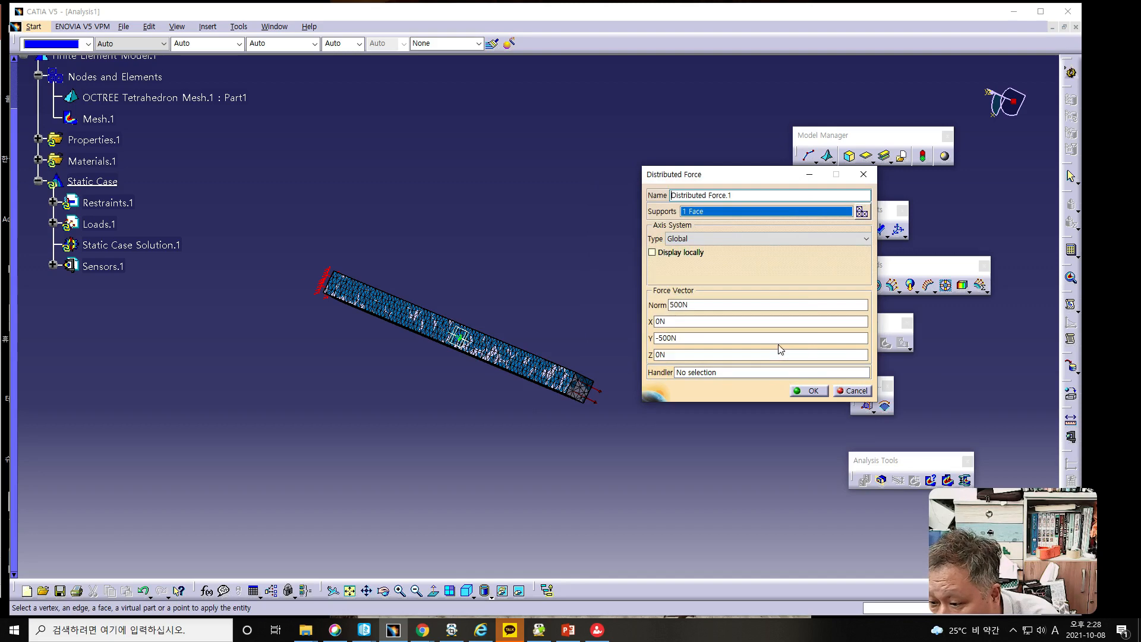
left_click(815, 392)
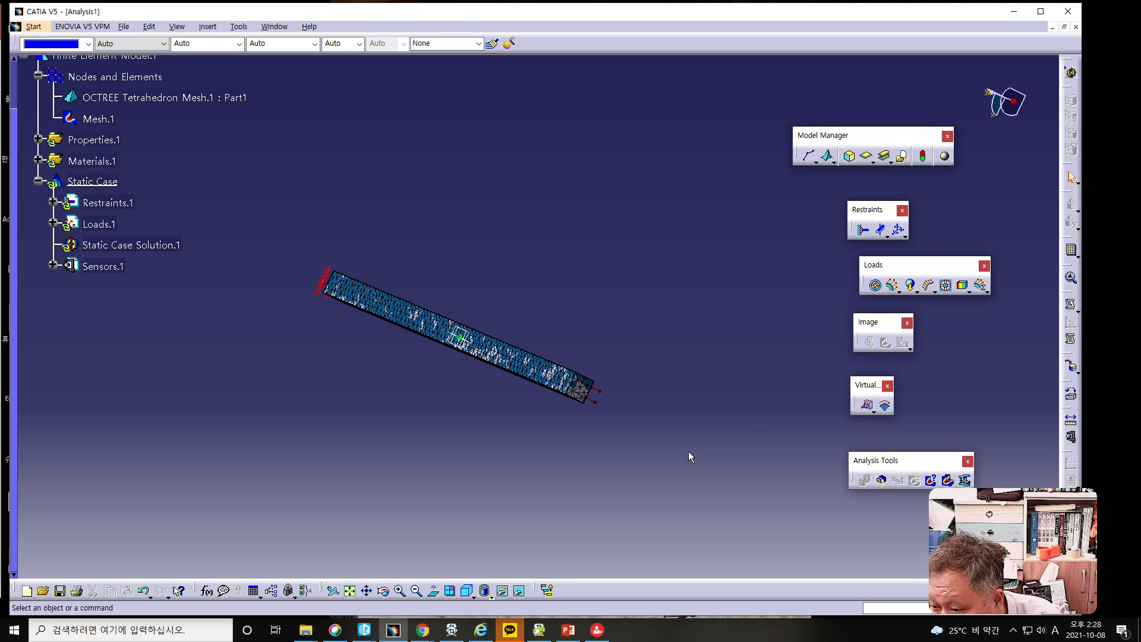
- Run the Model Checker to check the consistency of the bodies in the analysis model
middle_click_drag(657, 465, 628, 411)
middle_click_drag(355, 430, 558, 353)
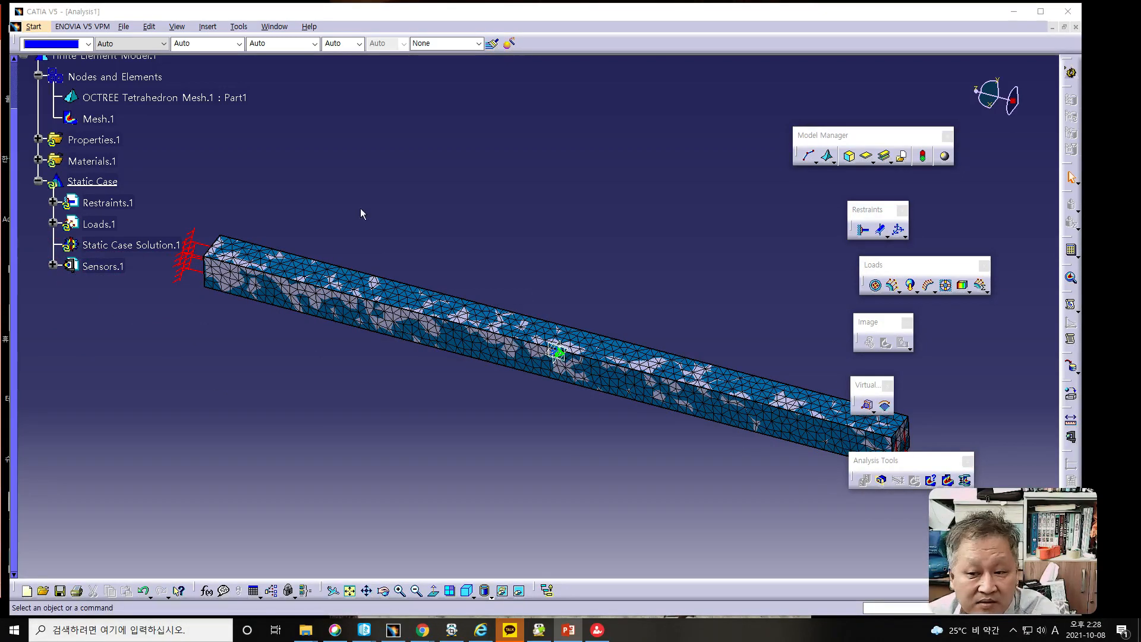
left_click(925, 159)
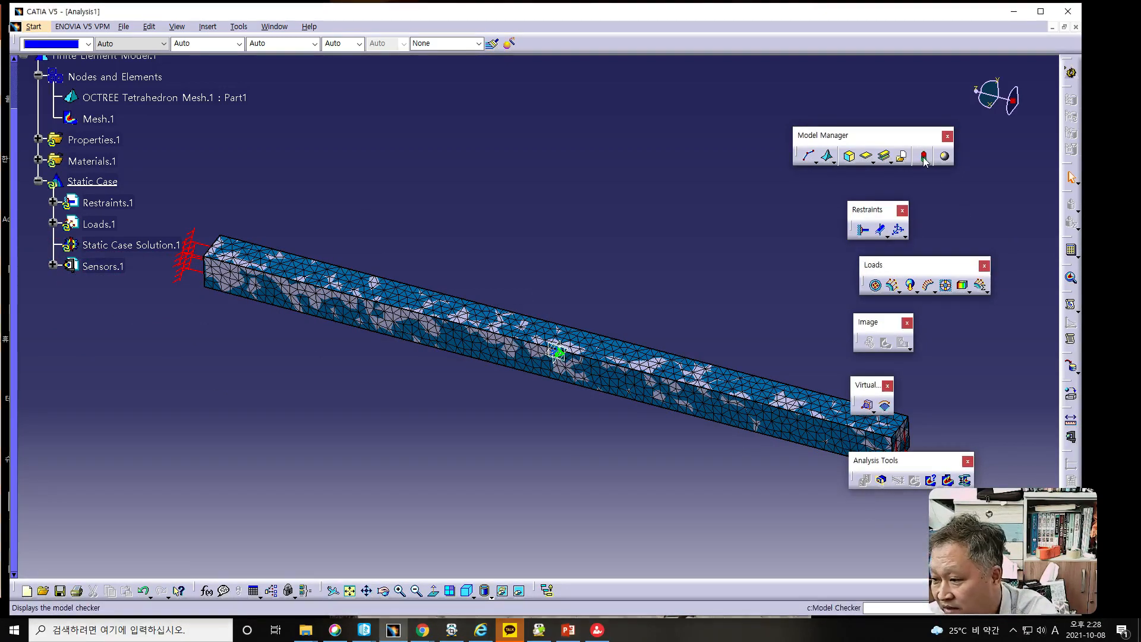
left_click(926, 159)
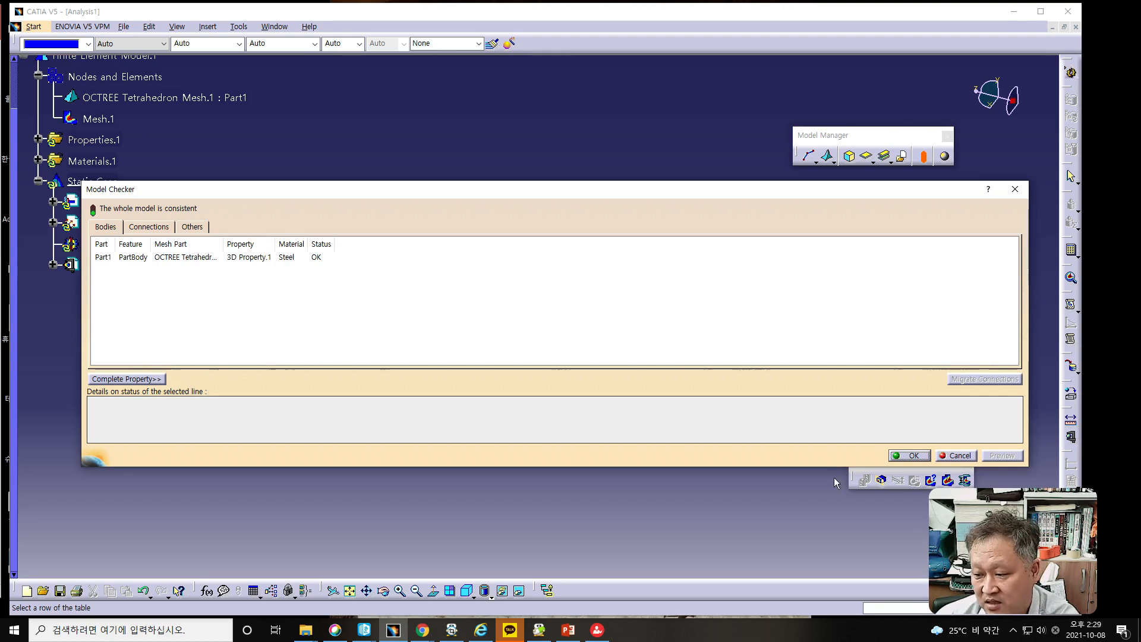
left_click(912, 456)
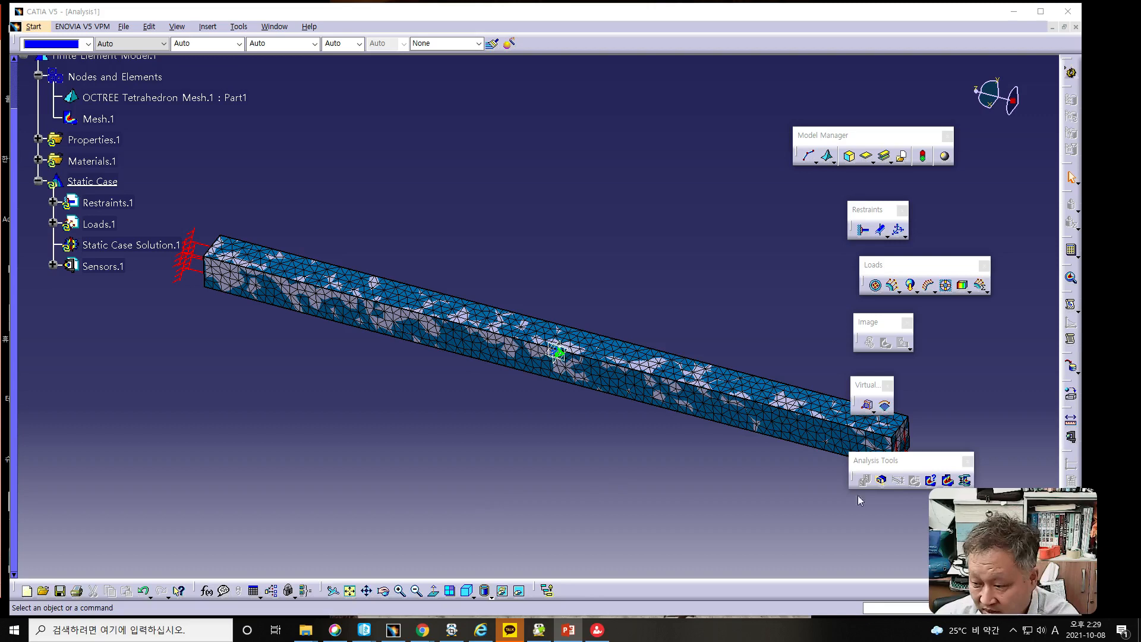
- Compute the static analysis with the All option and continue past the computation resources estimation
left_click(1070, 253)
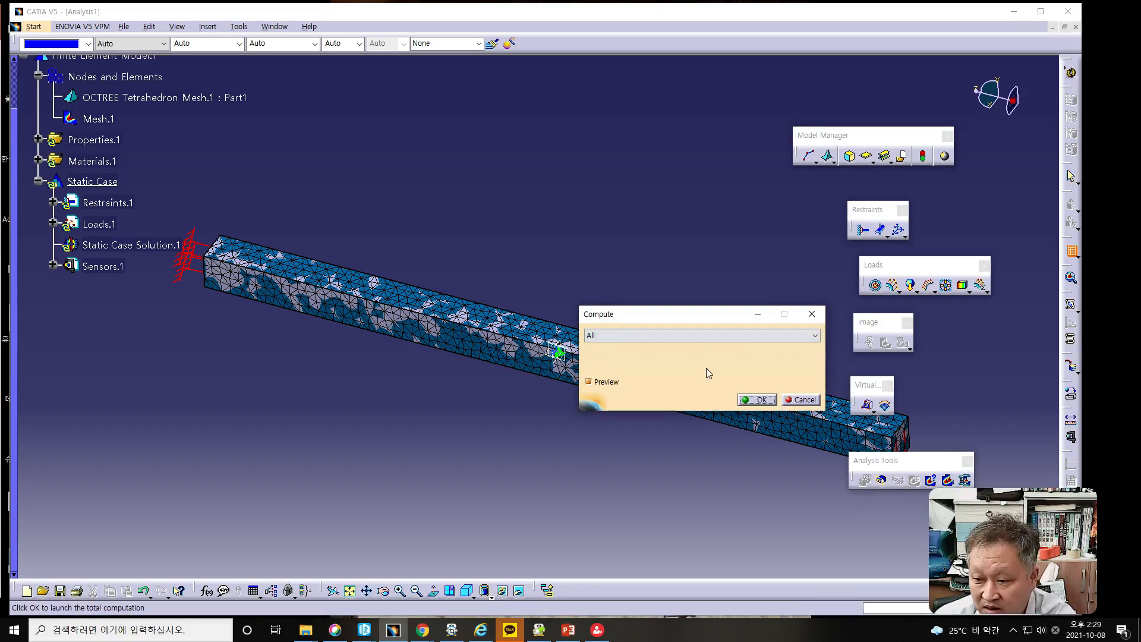
left_click(754, 399)
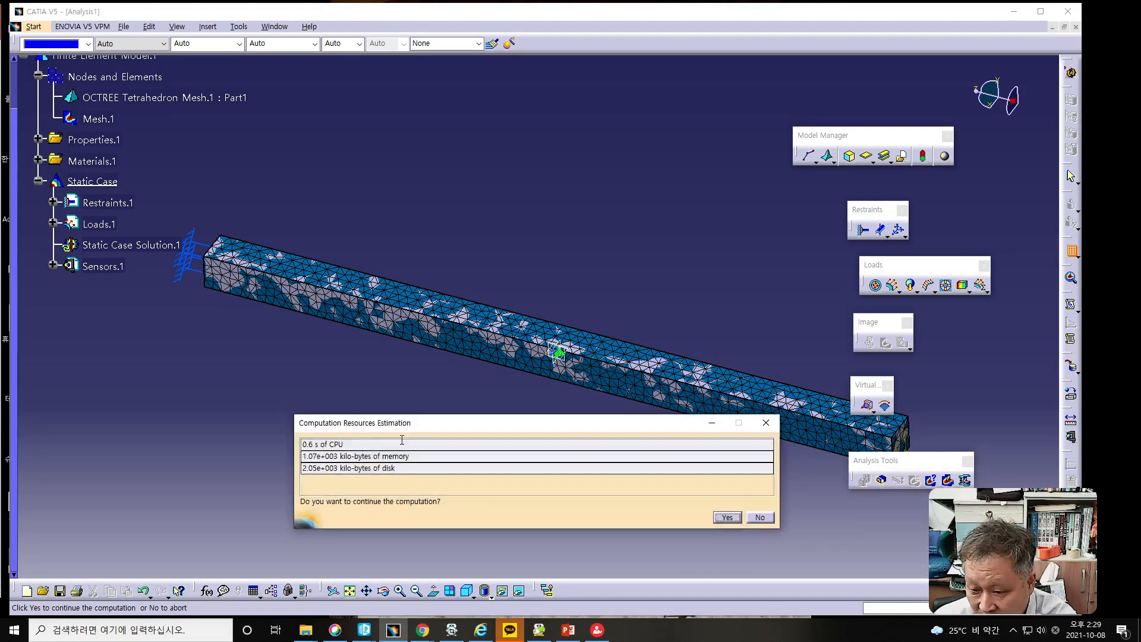
left_click_drag(370, 424, 424, 249)
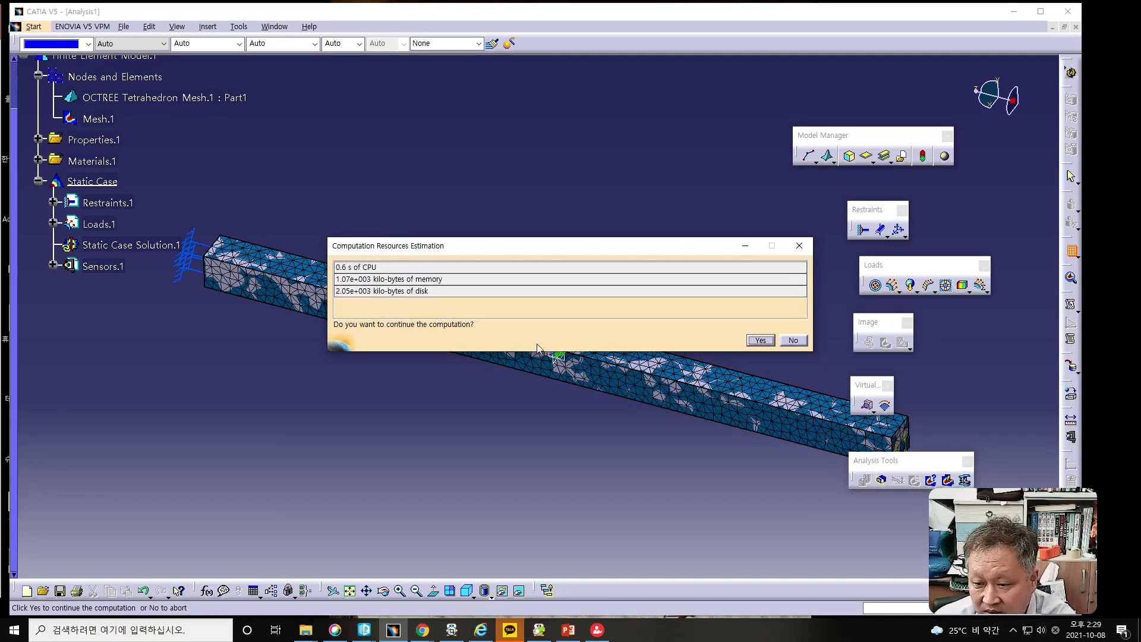
left_click(761, 340)
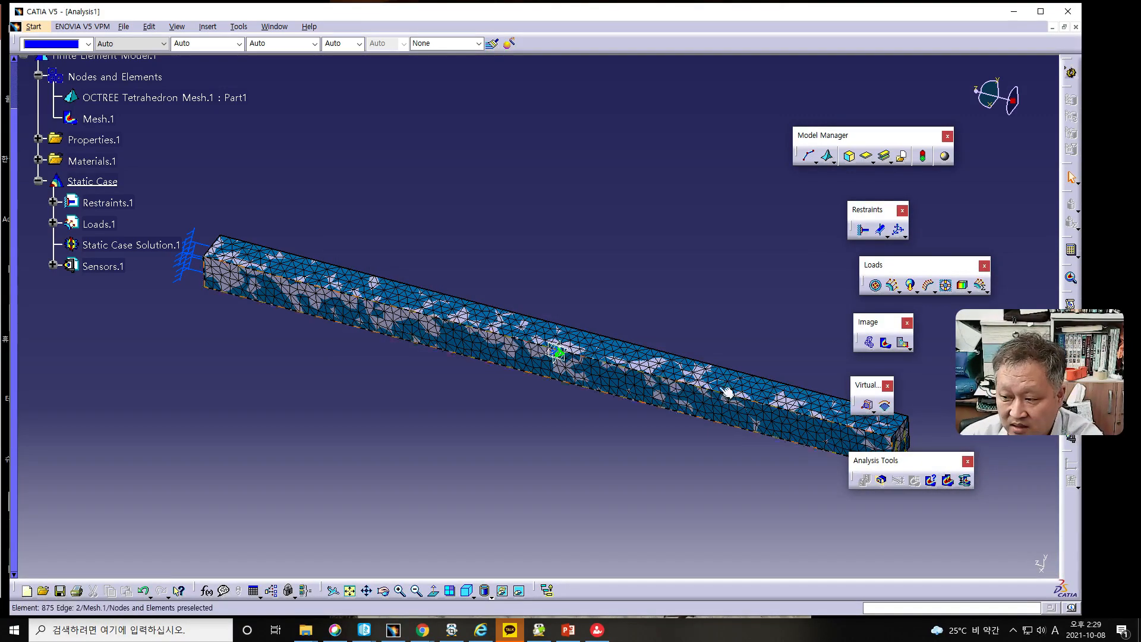
left_click_drag(1012, 358, 1027, 518)
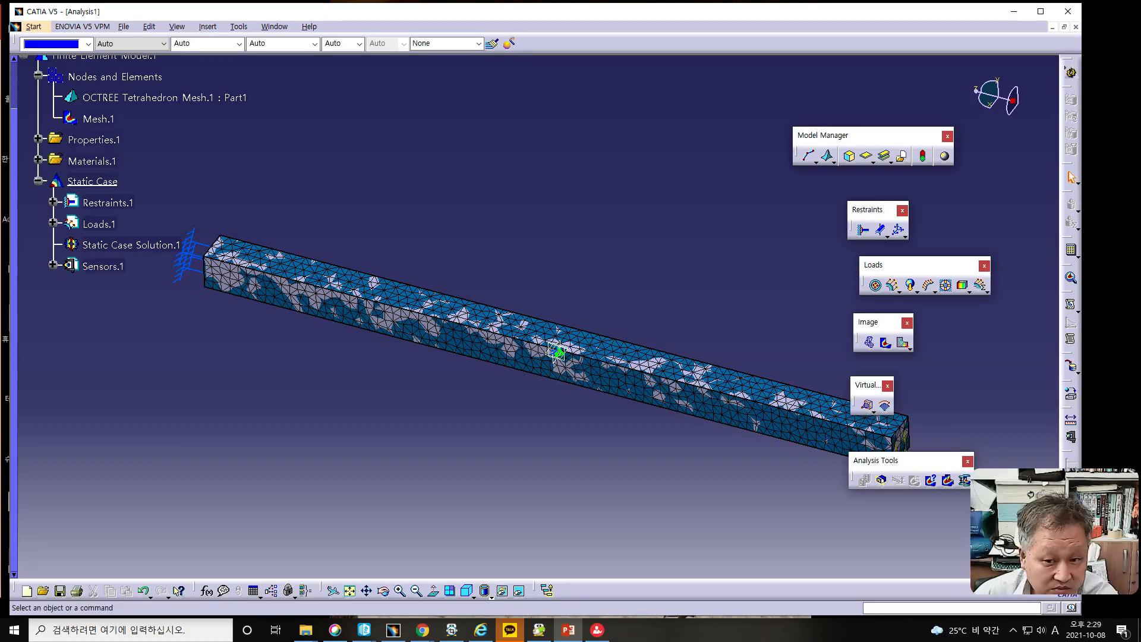
left_click(25, 194)
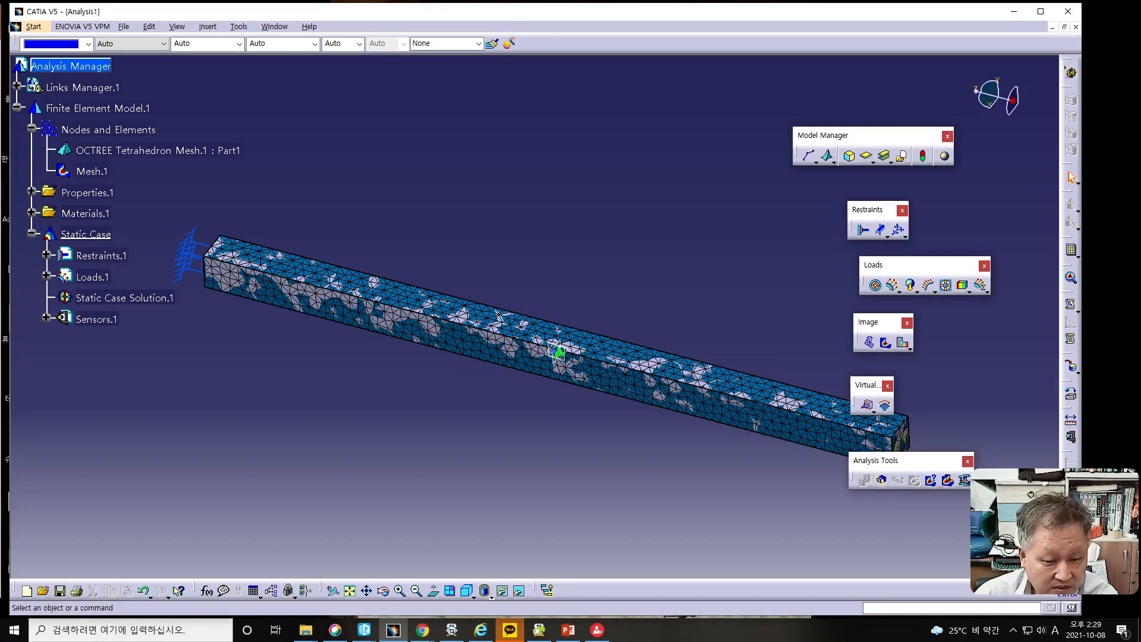
key("alt+Tab")
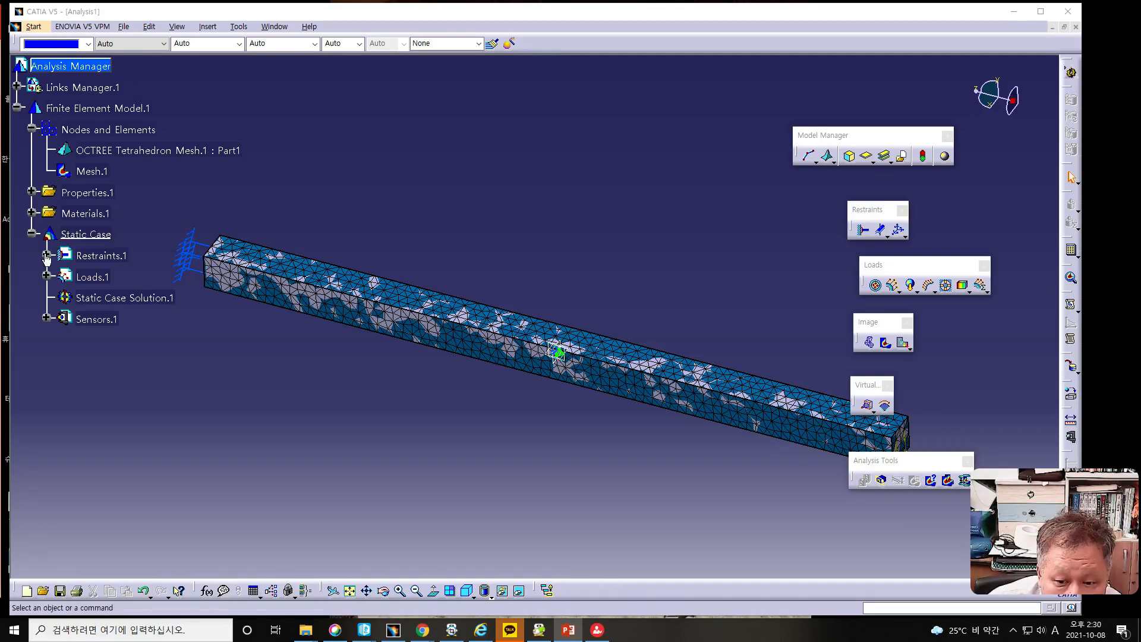
- Expand the properties, materials, restraints, loads, sensors and links branches of the analysis tree to review the model's contents
left_click(32, 191)
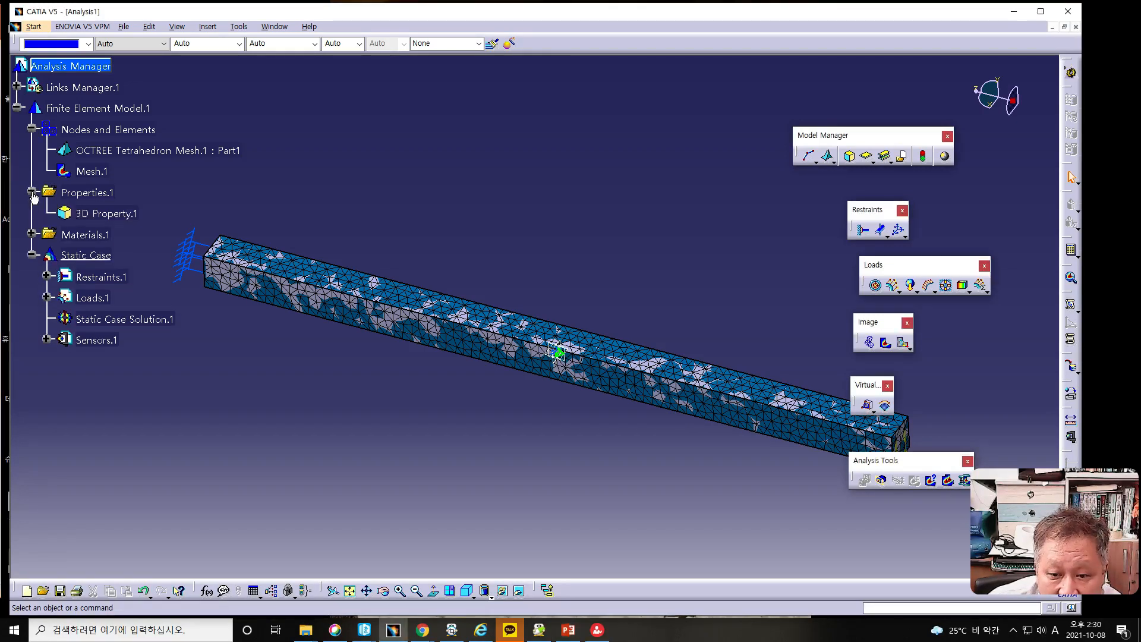
left_click(32, 234)
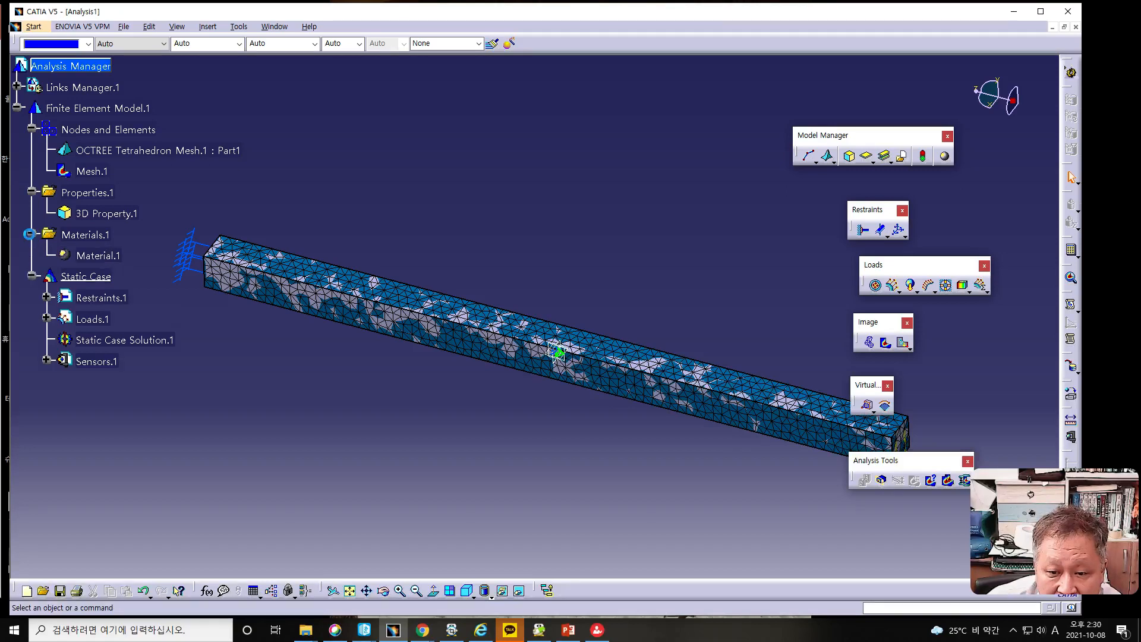
left_click(46, 297)
left_click(46, 340)
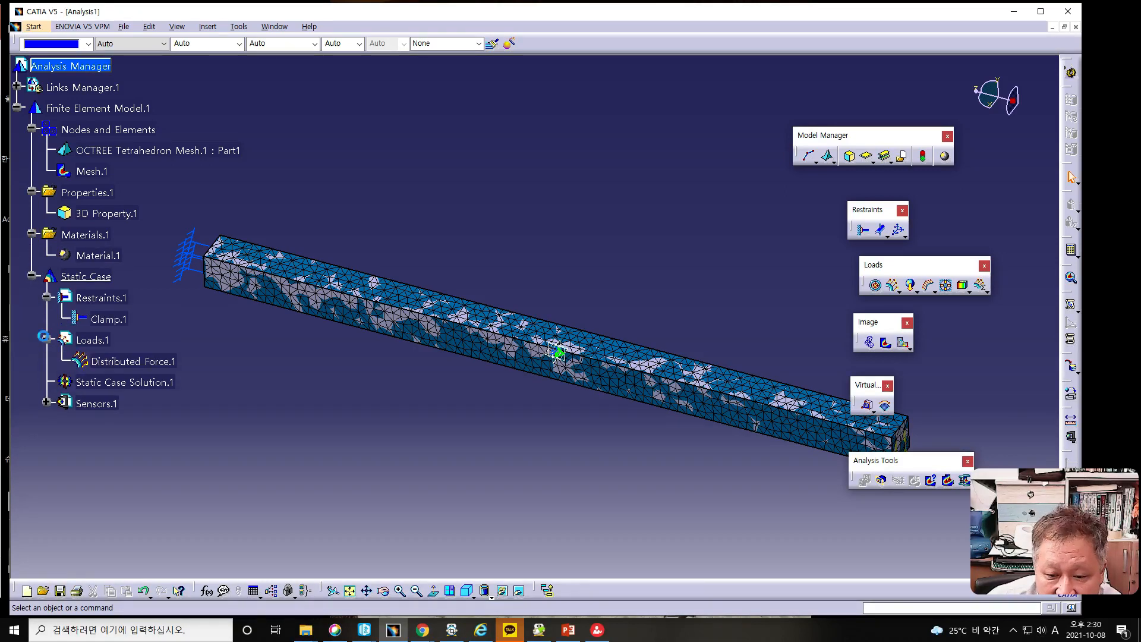
left_click(47, 403)
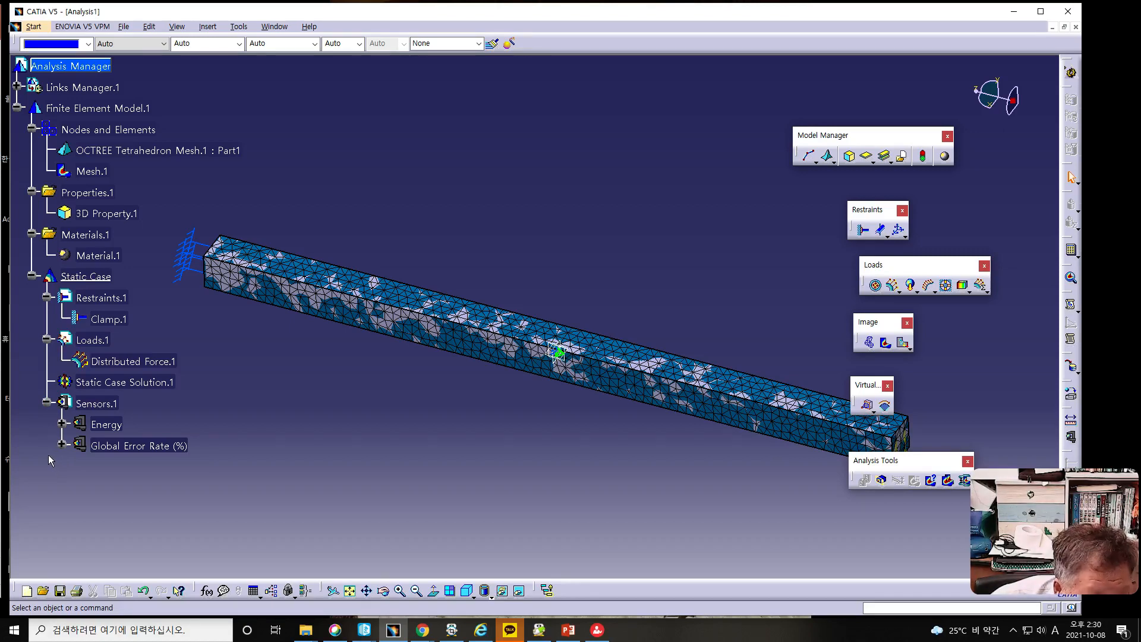
left_click(17, 86)
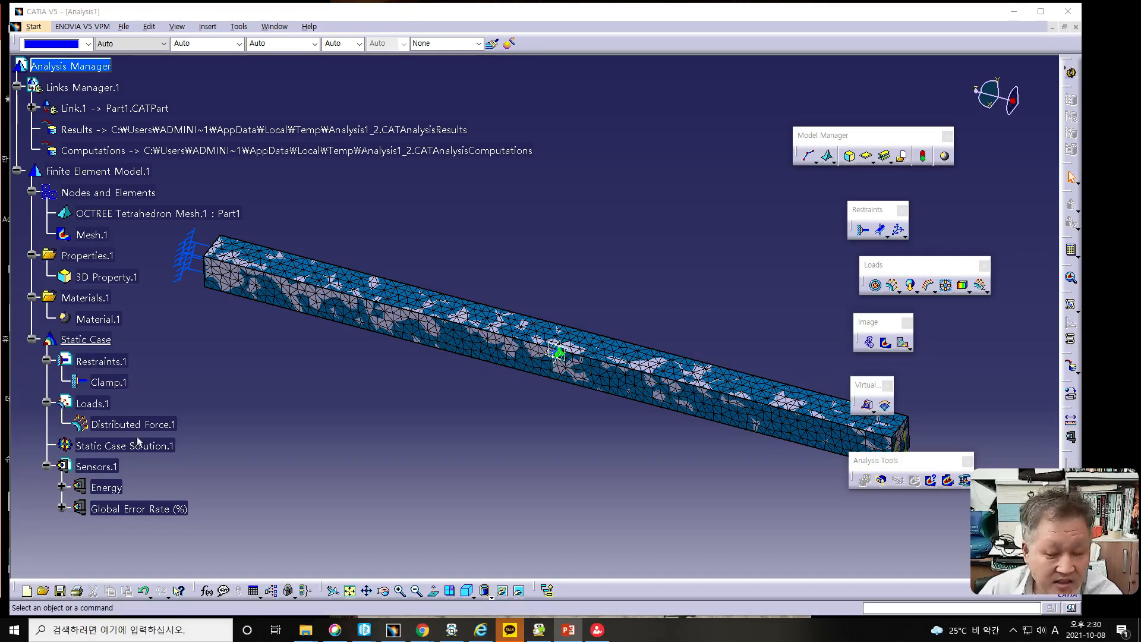
- Generate the Deformation image, compare it with the original part geometry, and hide the geometry under Links Manager.1
left_click(869, 344)
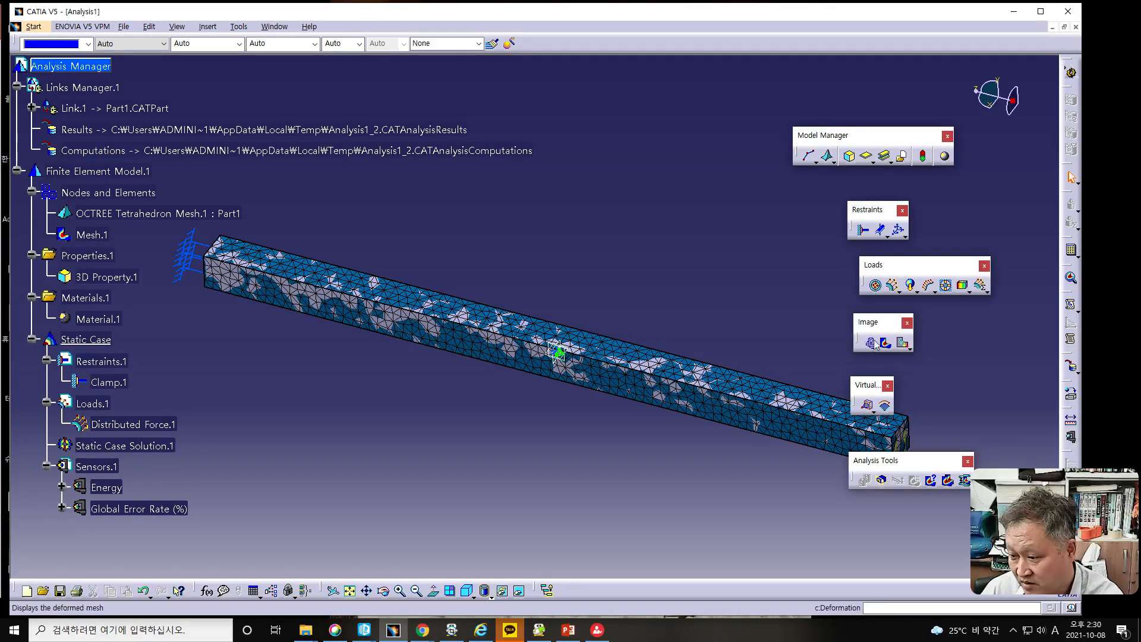
left_click(870, 343)
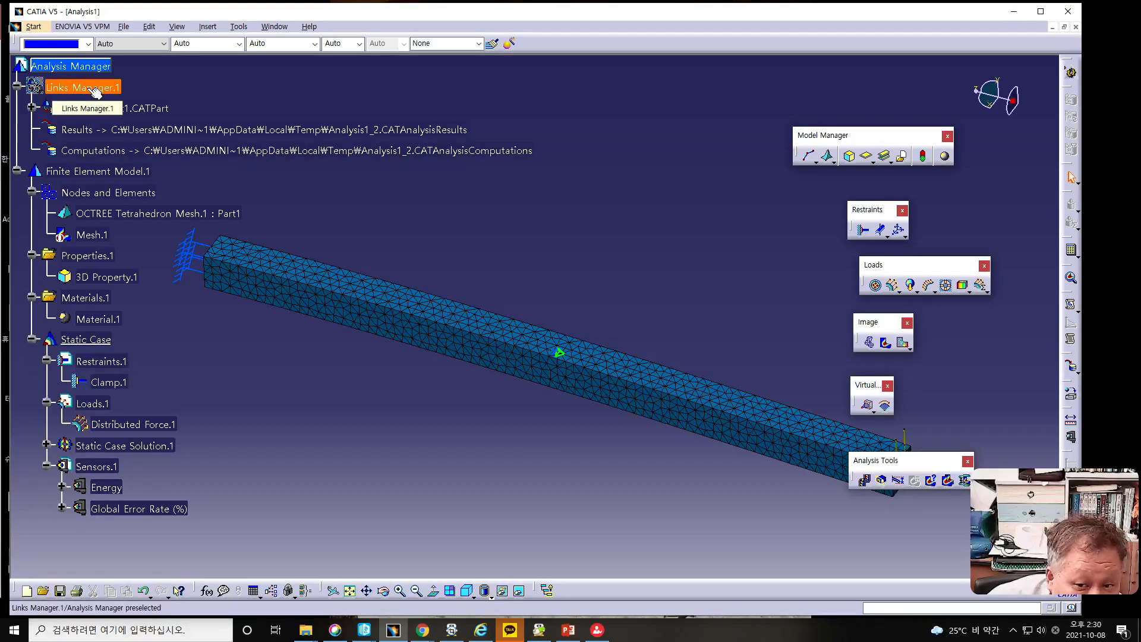
right_click(95, 90)
left_click(112, 126)
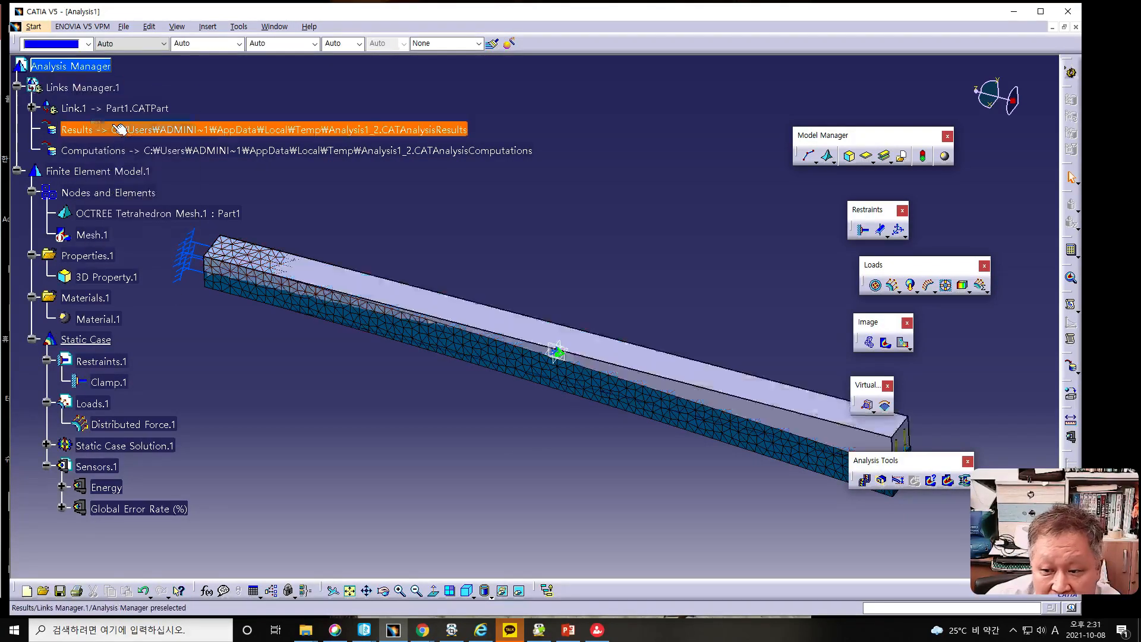
mouse_move(446, 344)
middle_mouse_down()
mouse_move(535, 386)
mouse_move(585, 390)
mouse_move(568, 410)
mouse_move(604, 410)
mouse_move(583, 419)
middle_mouse_up()
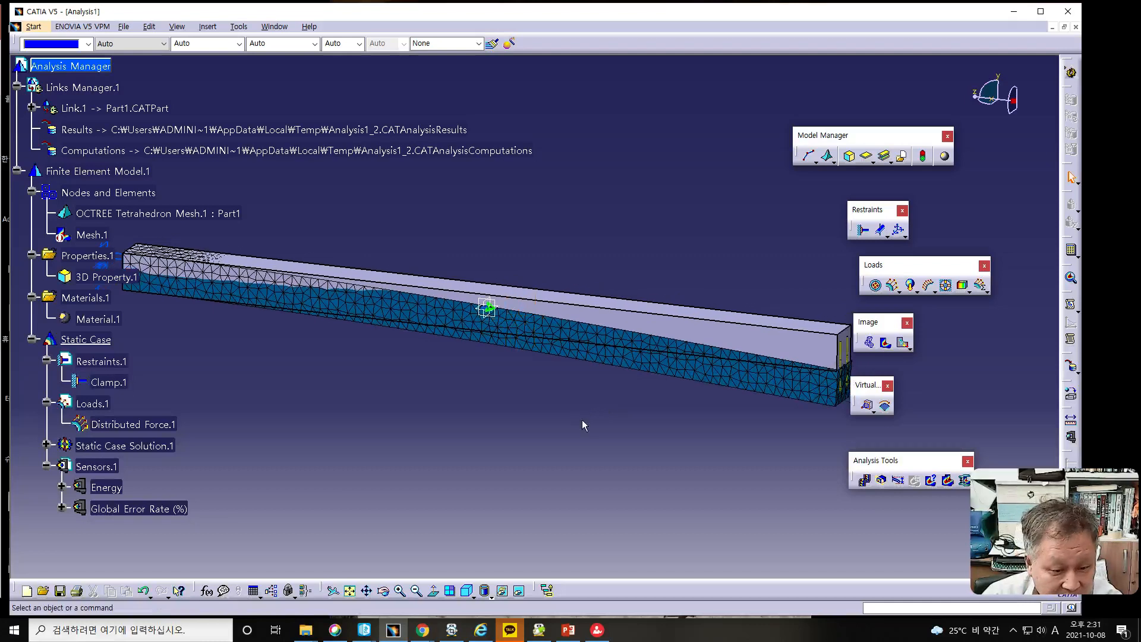
right_click(64, 89)
left_click(81, 125)
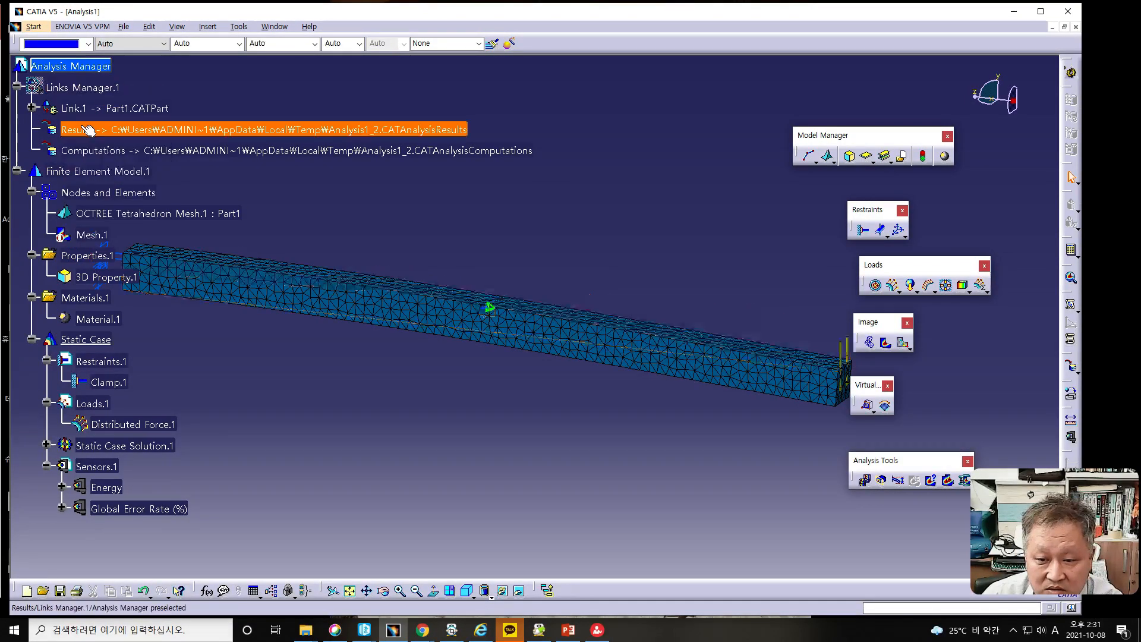
- Display the undeformed mesh with Mesh Visualization and overlay it with the Deformation image by activating Mesh.1 again
right_click(76, 193)
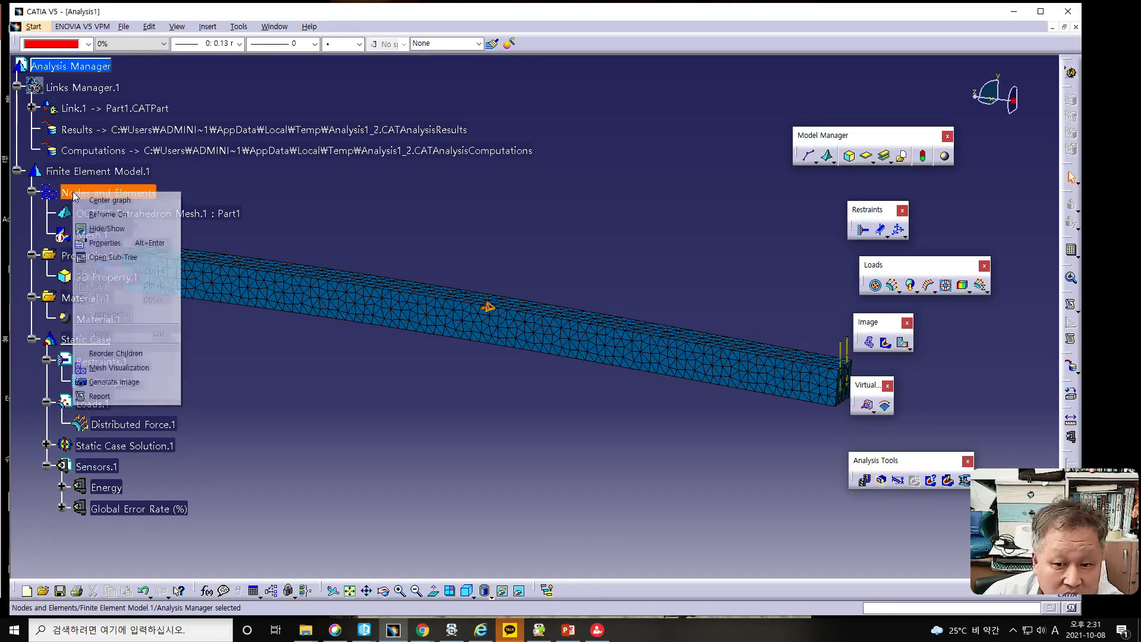
left_click(113, 369)
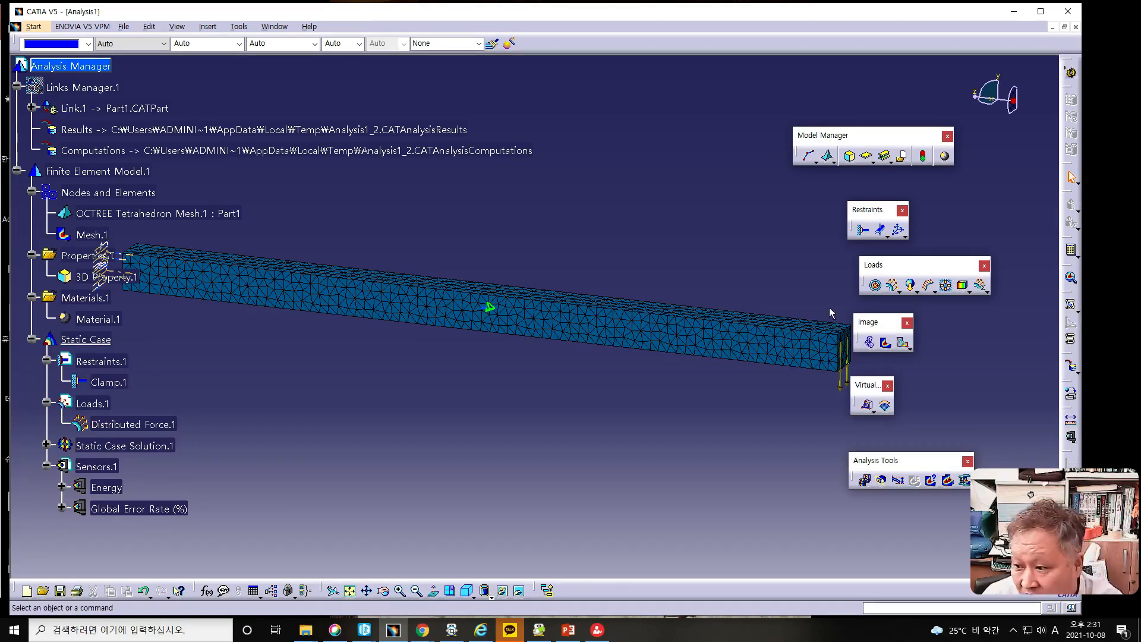
left_click(870, 344)
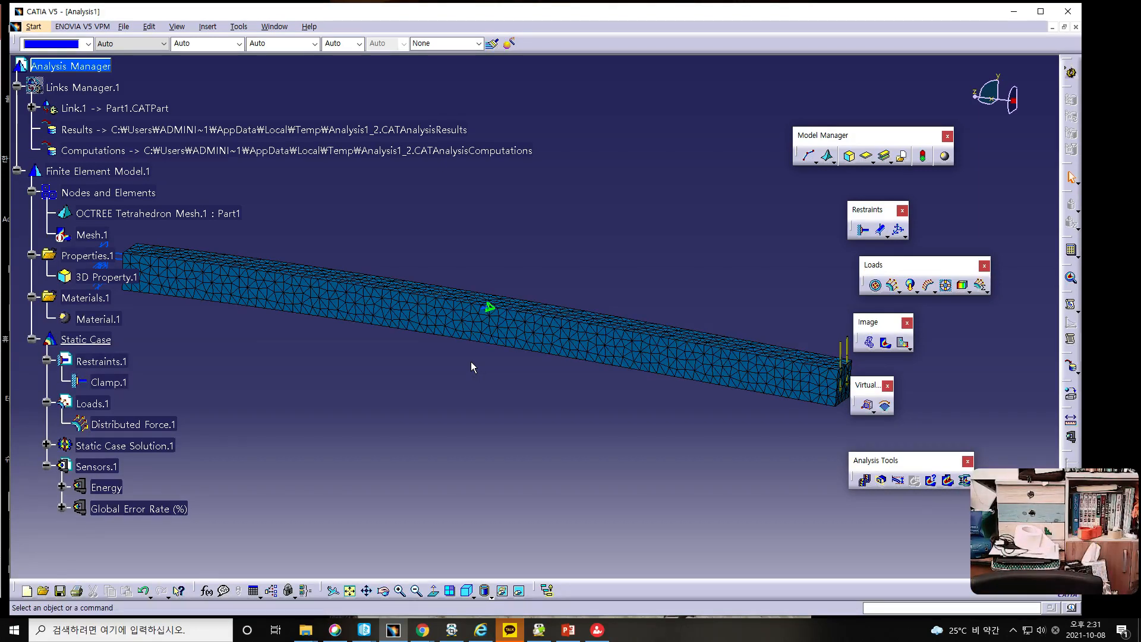
right_click(90, 237)
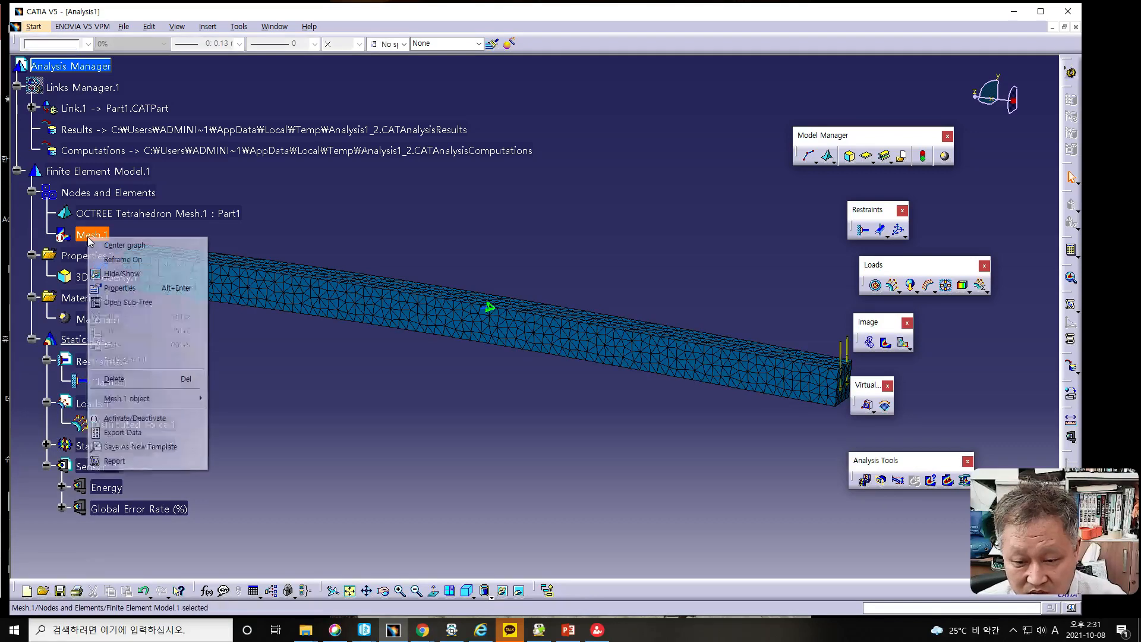
left_click(129, 419)
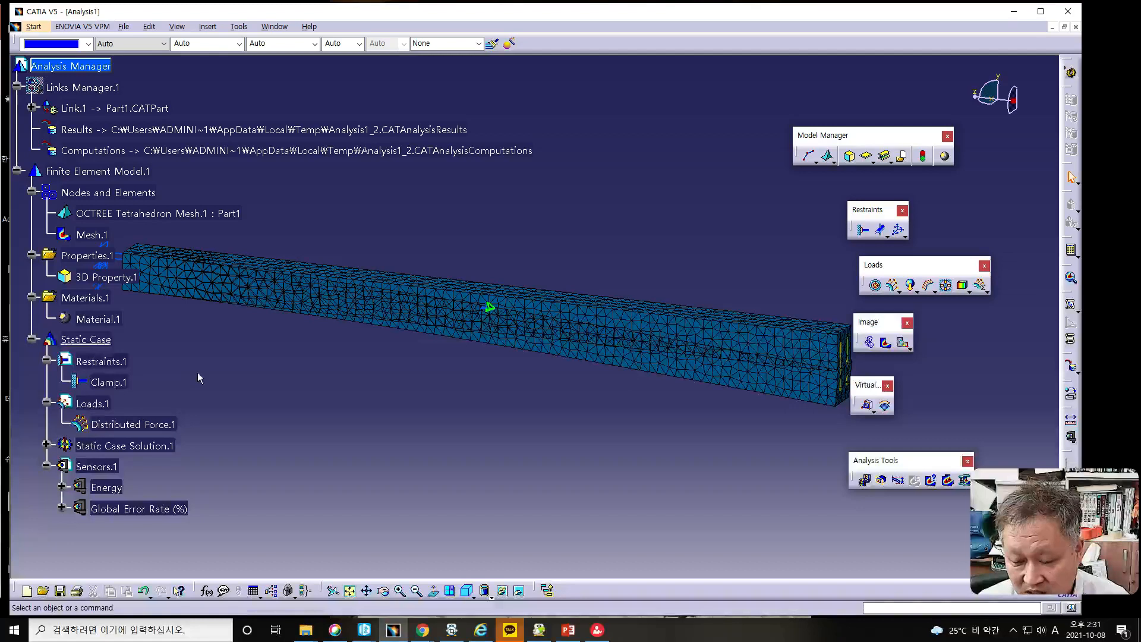
middle_click_drag(263, 379, 339, 390)
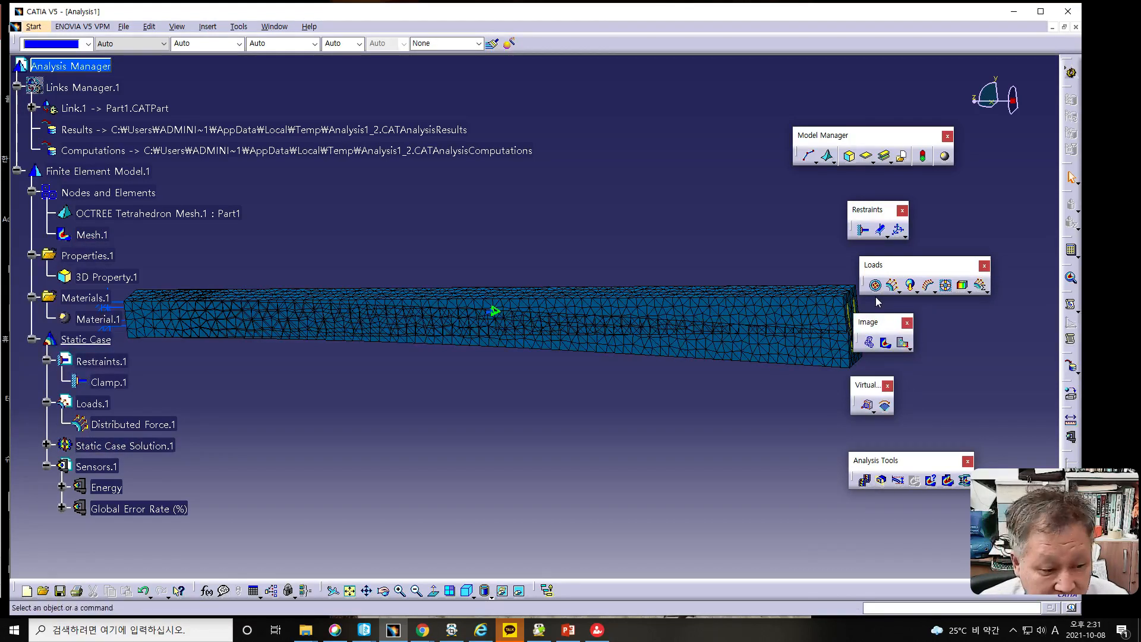
- Animate the bar's deformation against the undeformed mesh at a faster speed, then close the animation
key("alt+Tab")
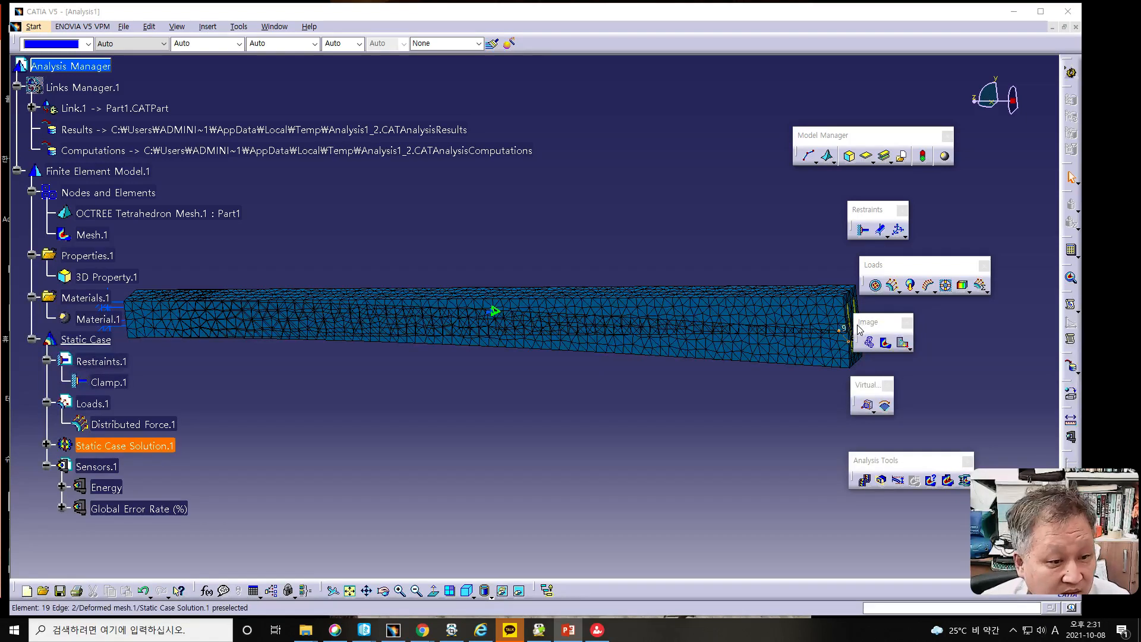
left_click(867, 482)
left_click(867, 481)
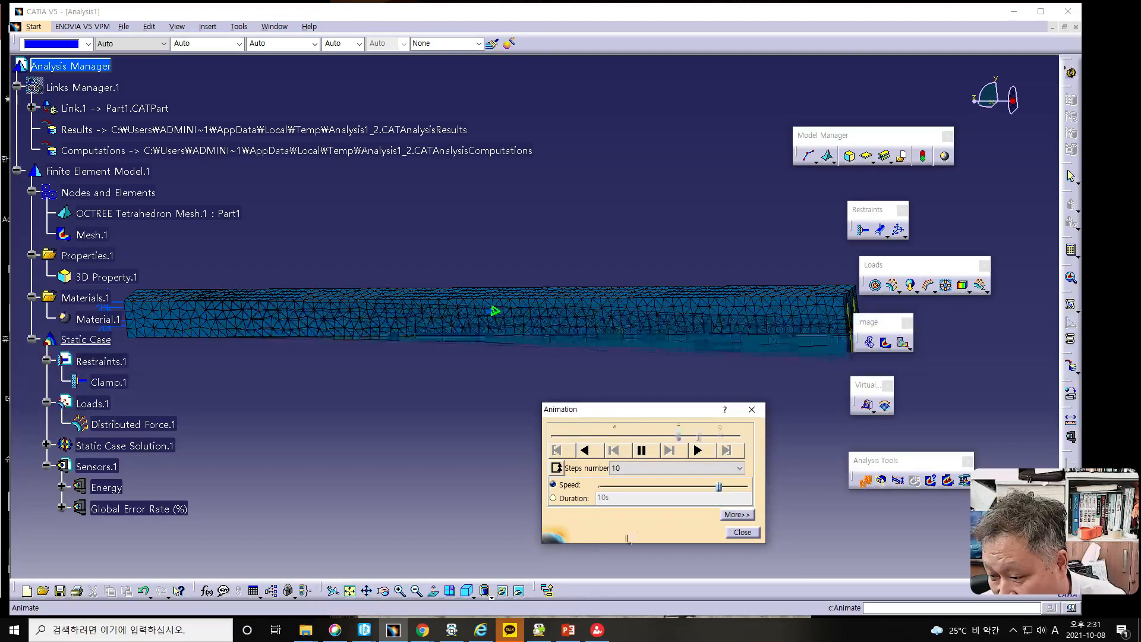
left_click_drag(718, 487, 734, 487)
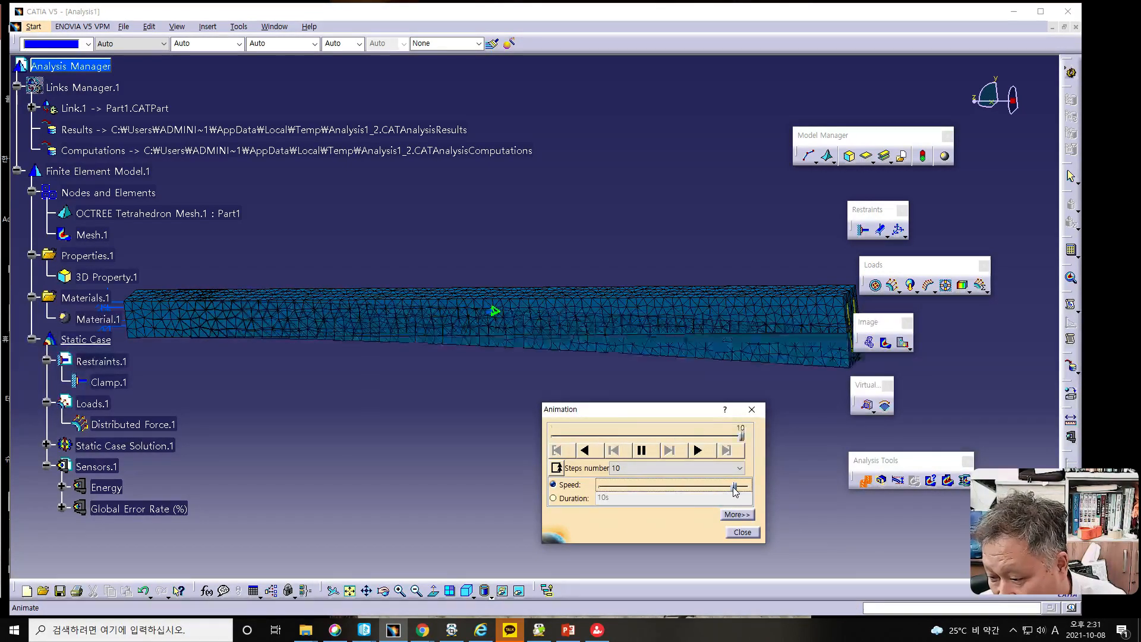
left_click(743, 533)
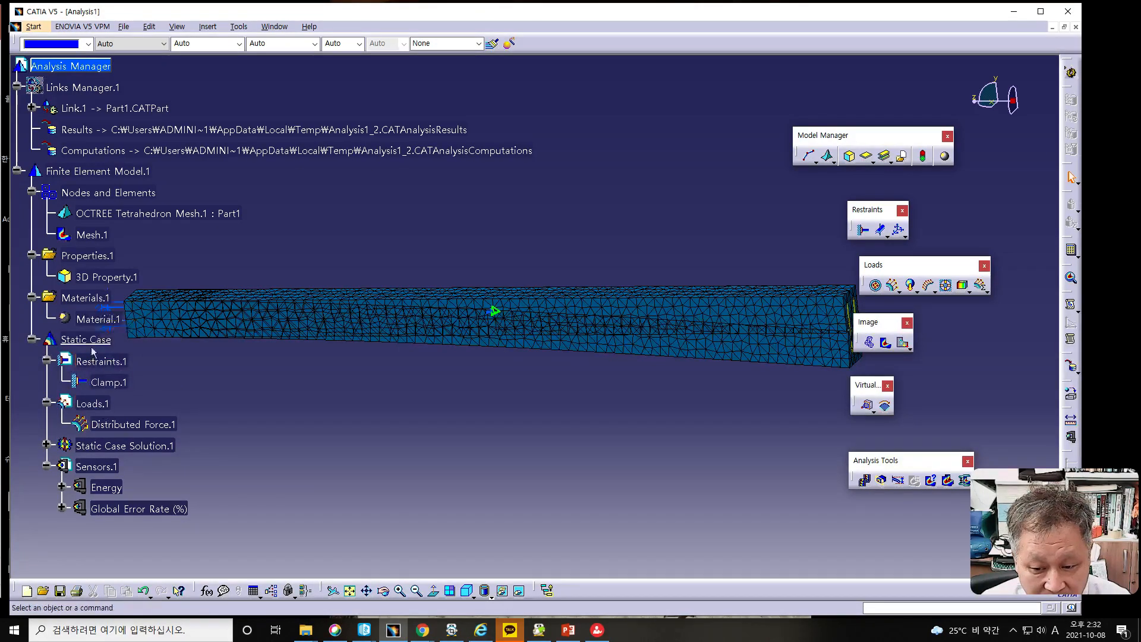
- Deactivate the Mesh.1 image and show the Von Mises Stress image of the bar in Shading with Material mode
right_click(86, 236)
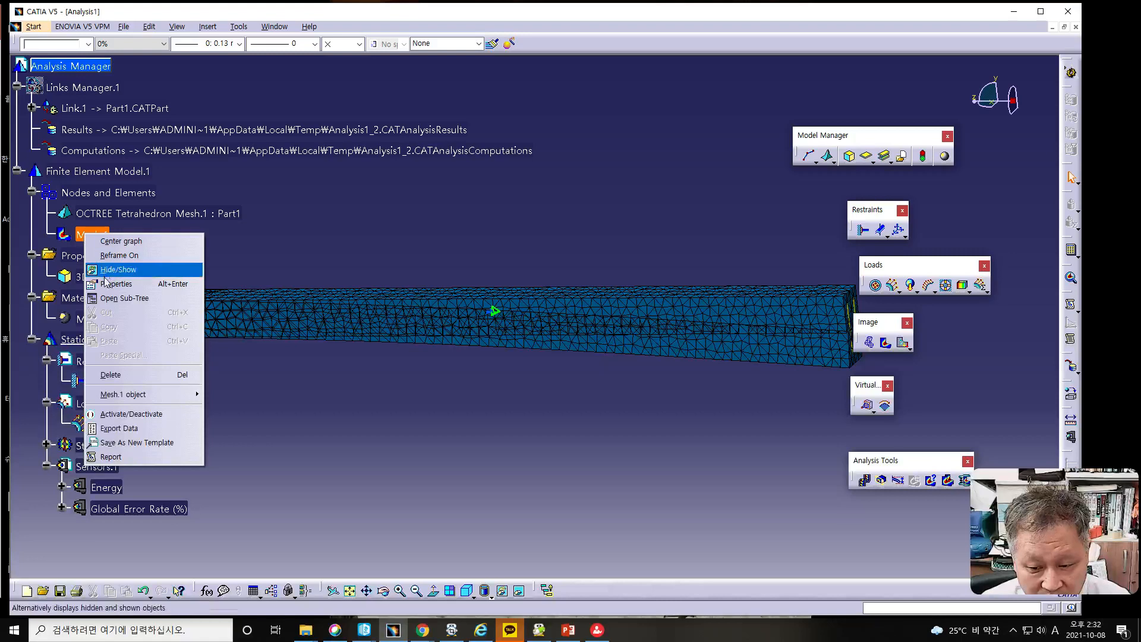
left_click(115, 415)
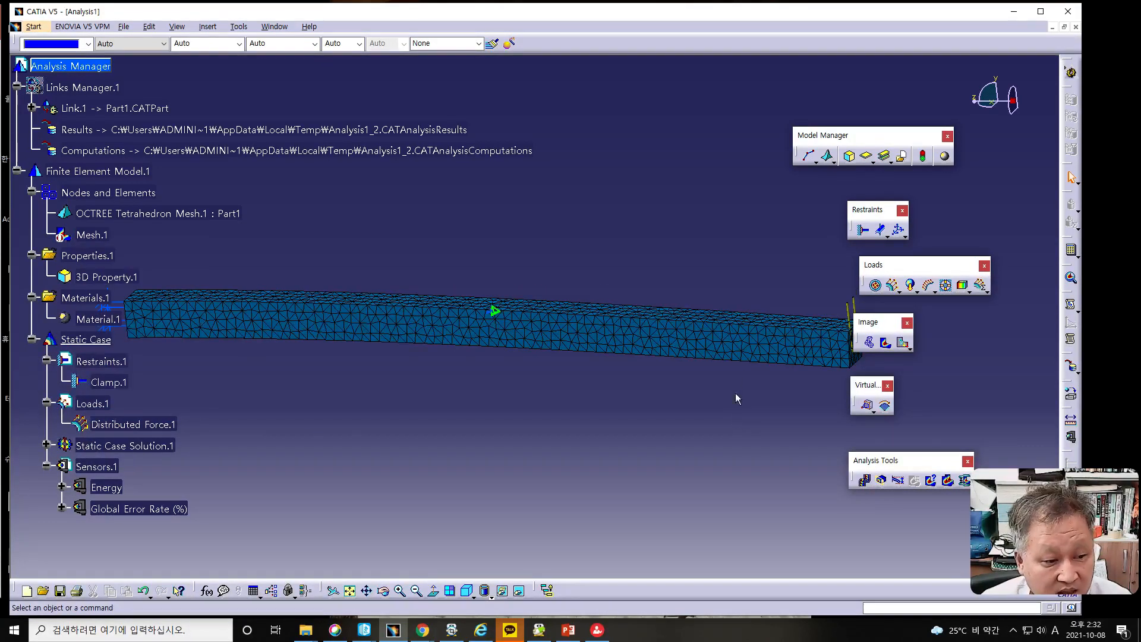
left_click(885, 345)
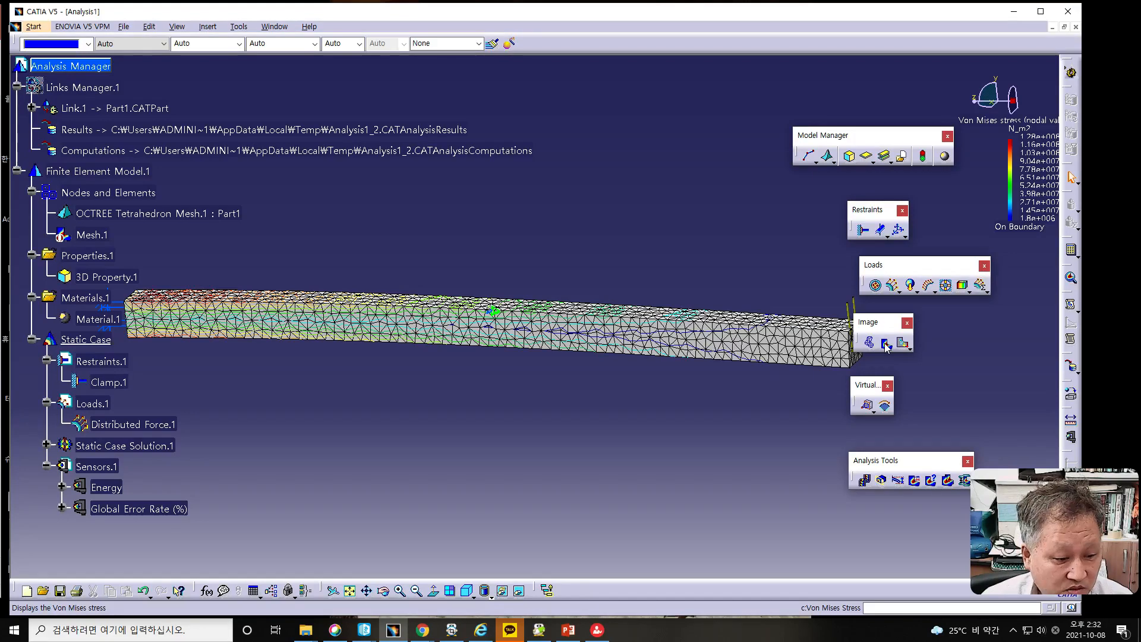
left_click(491, 603)
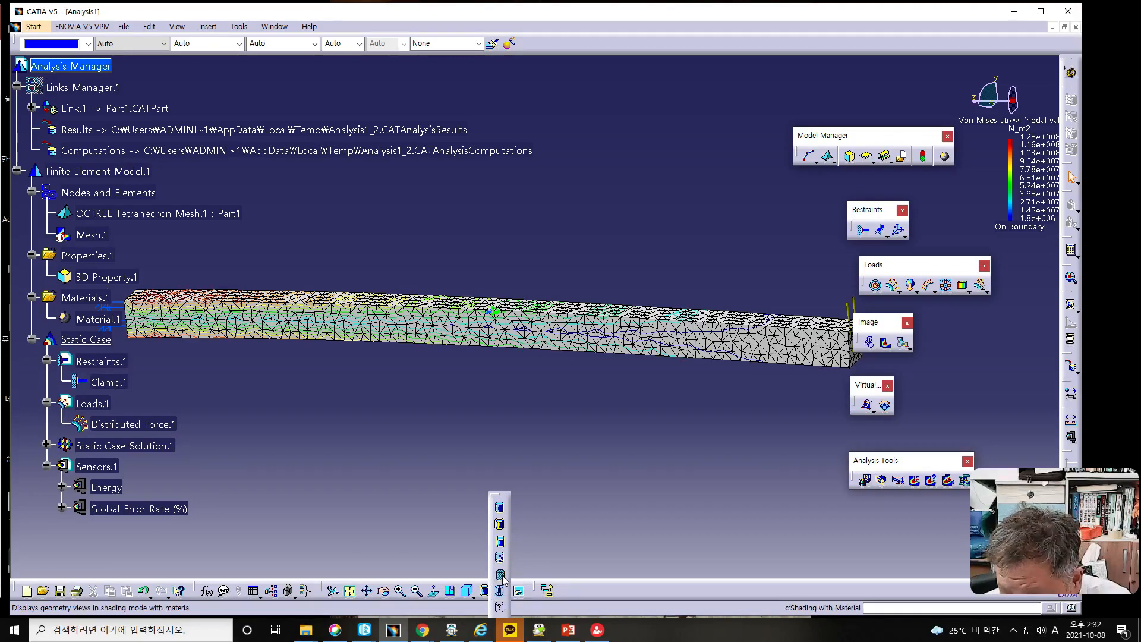
left_click(501, 575)
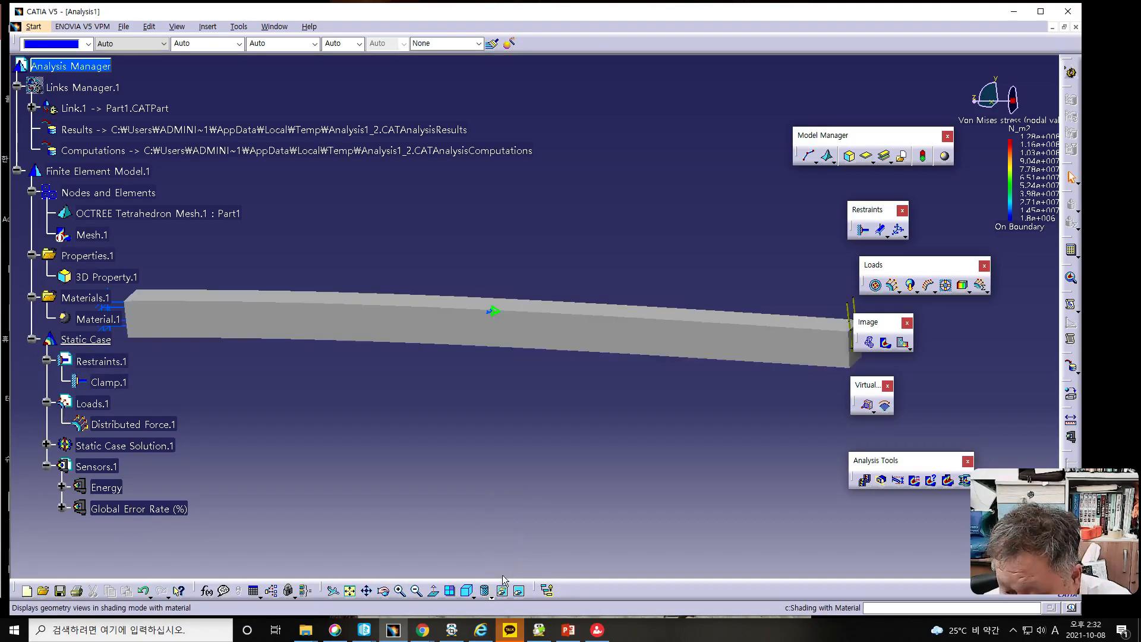
left_click(886, 343)
- Animate the Von Mises stress image from a side view of the bar and close the animation
middle_click_drag(497, 383, 580, 355)
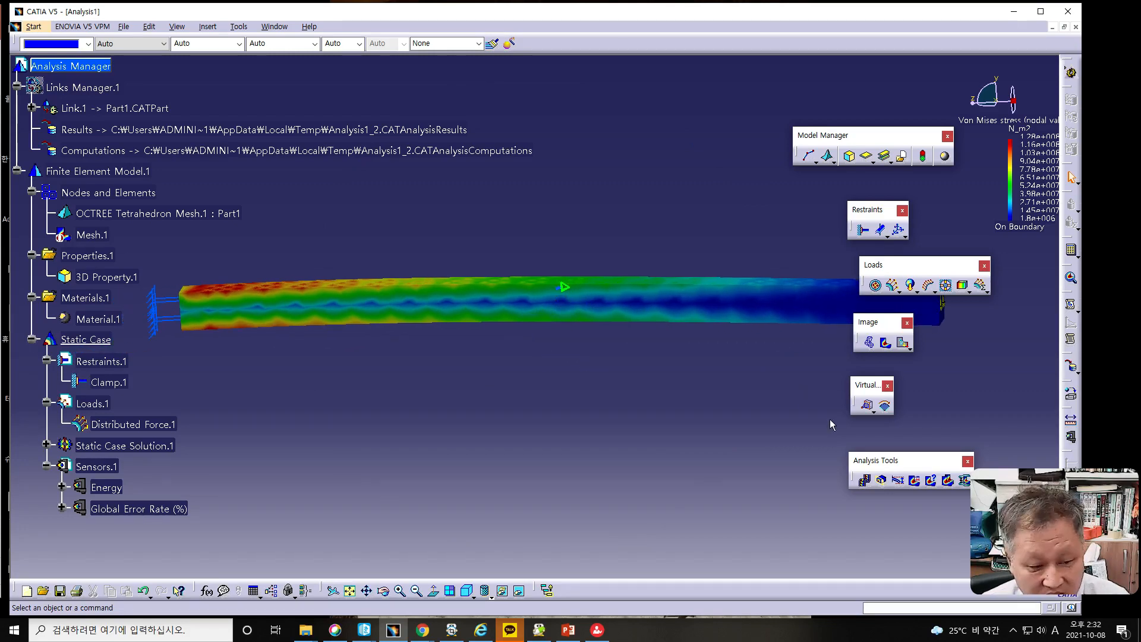
left_click(865, 480)
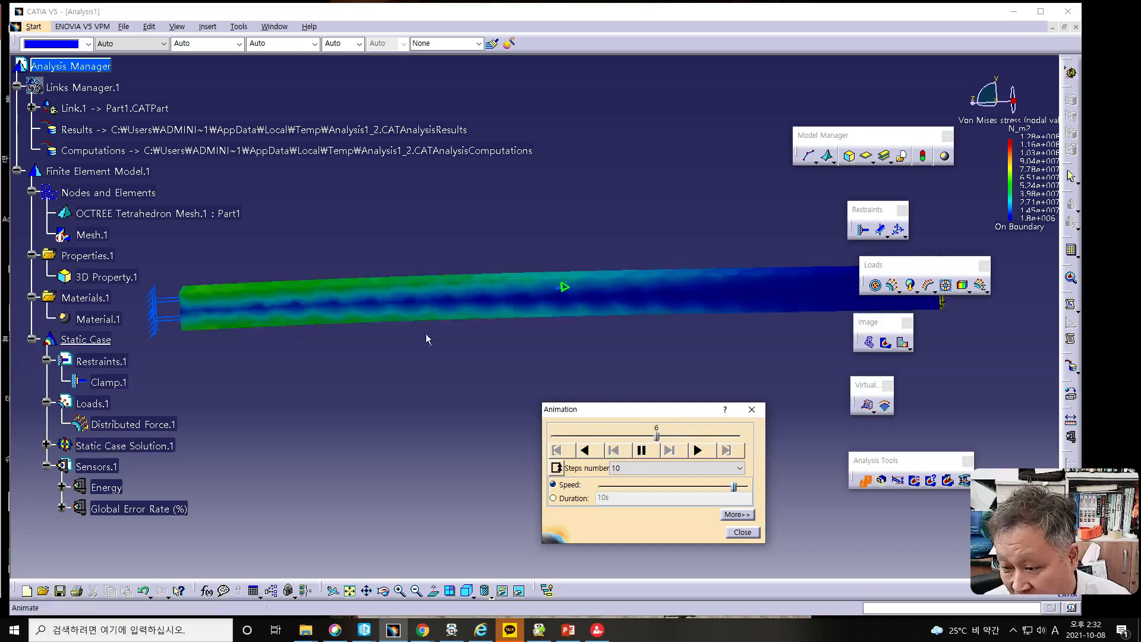
middle_click_drag(357, 288, 360, 308)
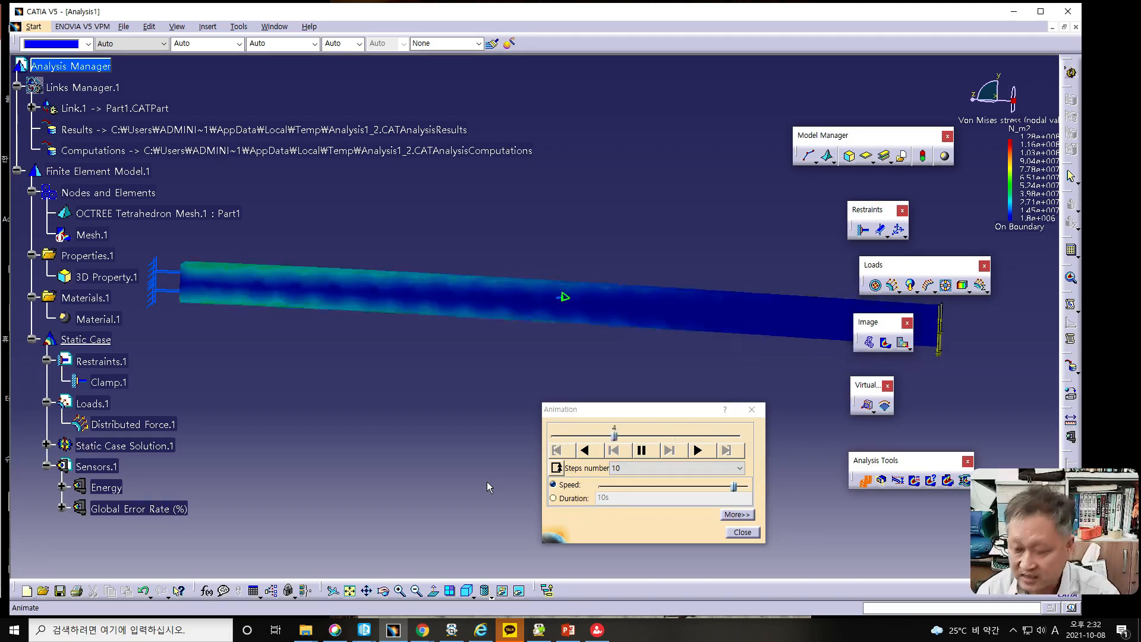
left_click(732, 532)
key("alt+Tab")
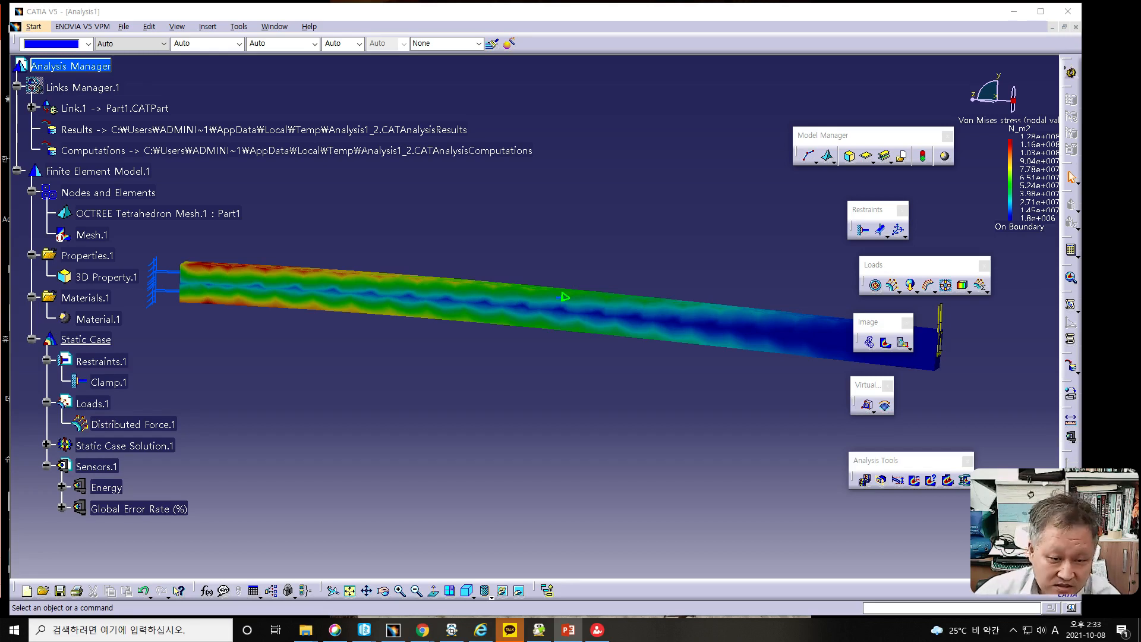
- Open the Von Mises stress image for editing and compare its Discontinuous iso and Average iso display types, finishing on Average iso
double_click(529, 307)
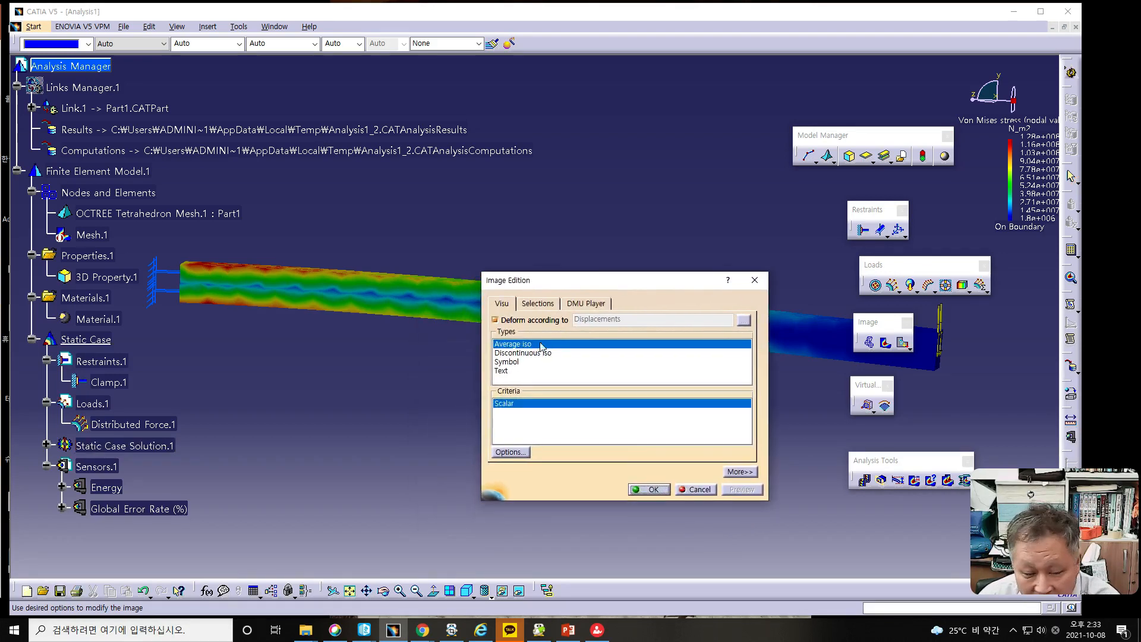
left_click_drag(569, 282, 679, 338)
left_click(623, 411)
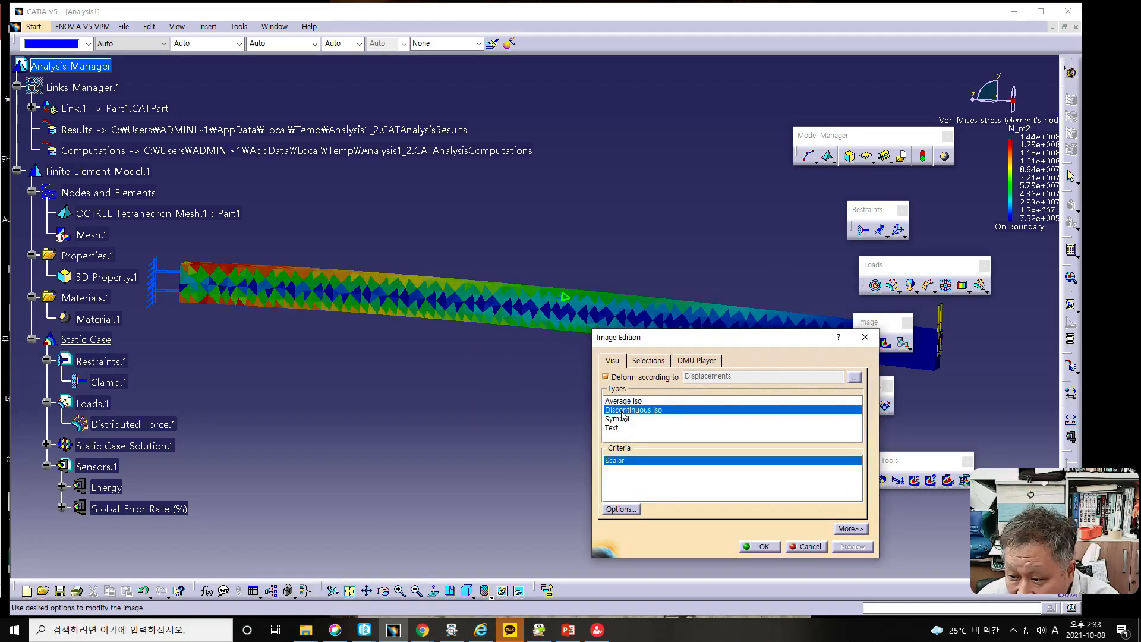
left_click(618, 402)
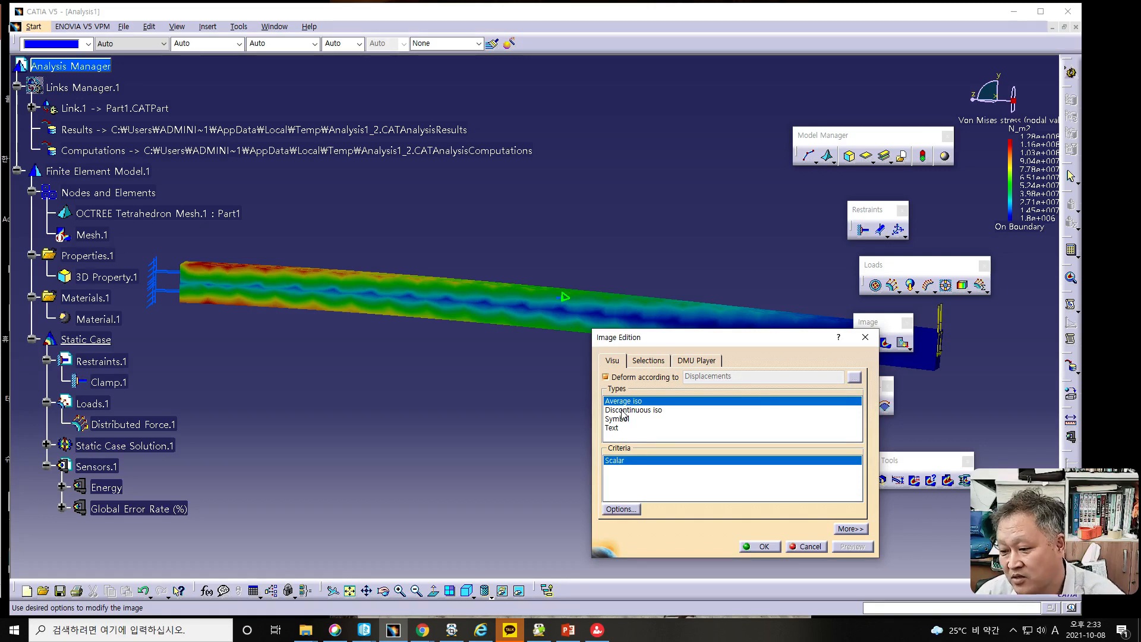
left_click(622, 410)
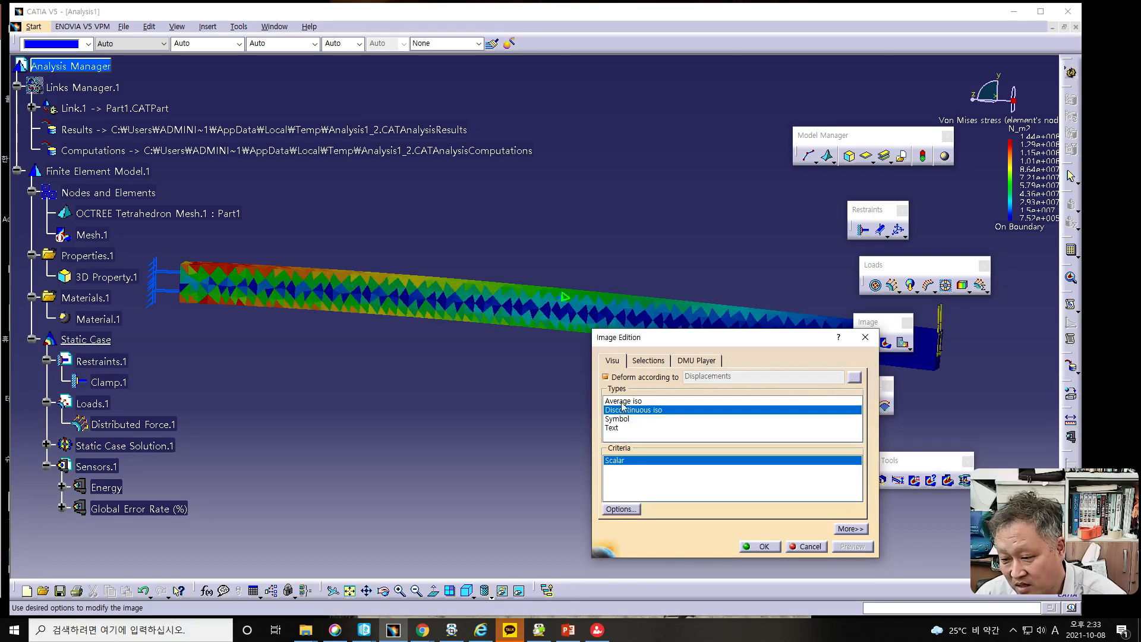
left_click(622, 400)
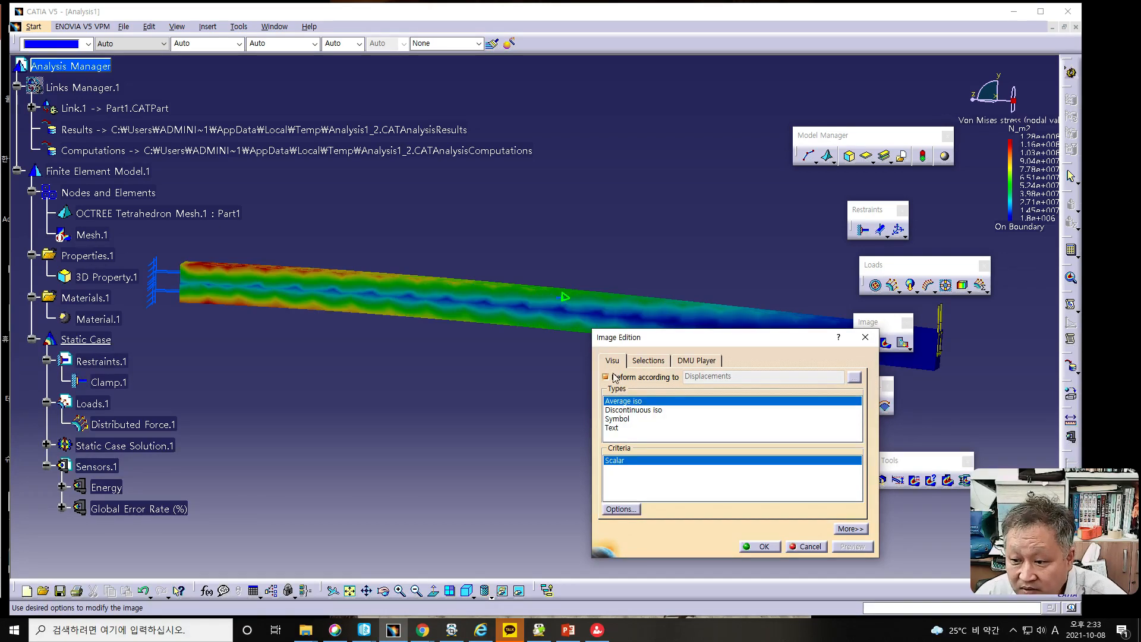
- Compare the stress image with and without deformation according to Displacements, then accept the image settings with deformation enabled
left_click(606, 377)
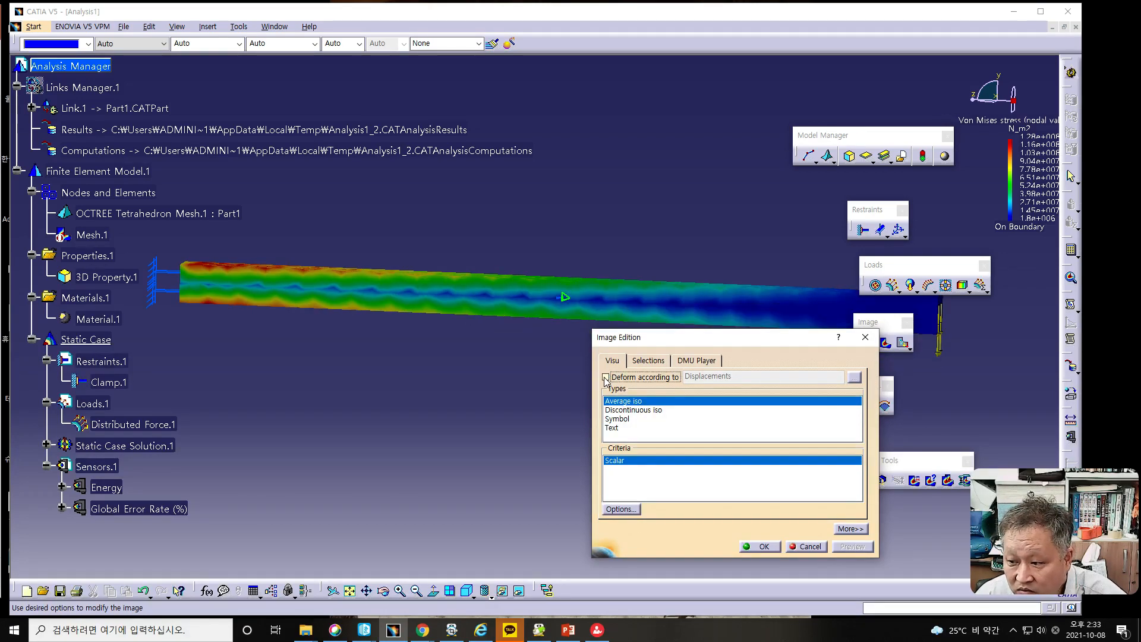
left_click(606, 377)
left_click(605, 378)
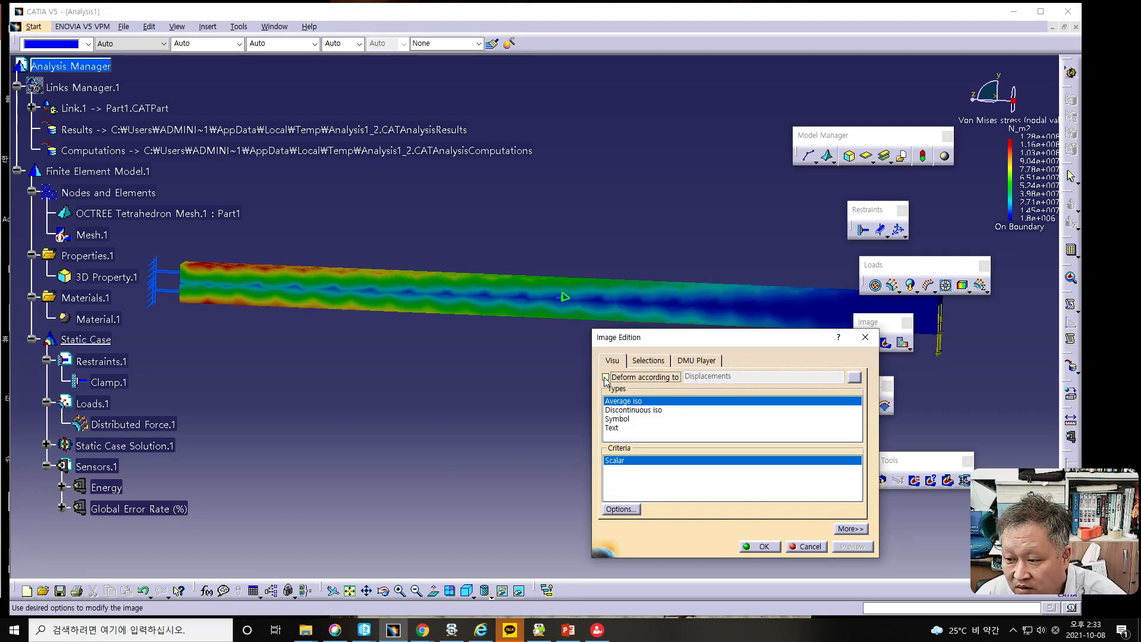
left_click(606, 378)
left_click(605, 377)
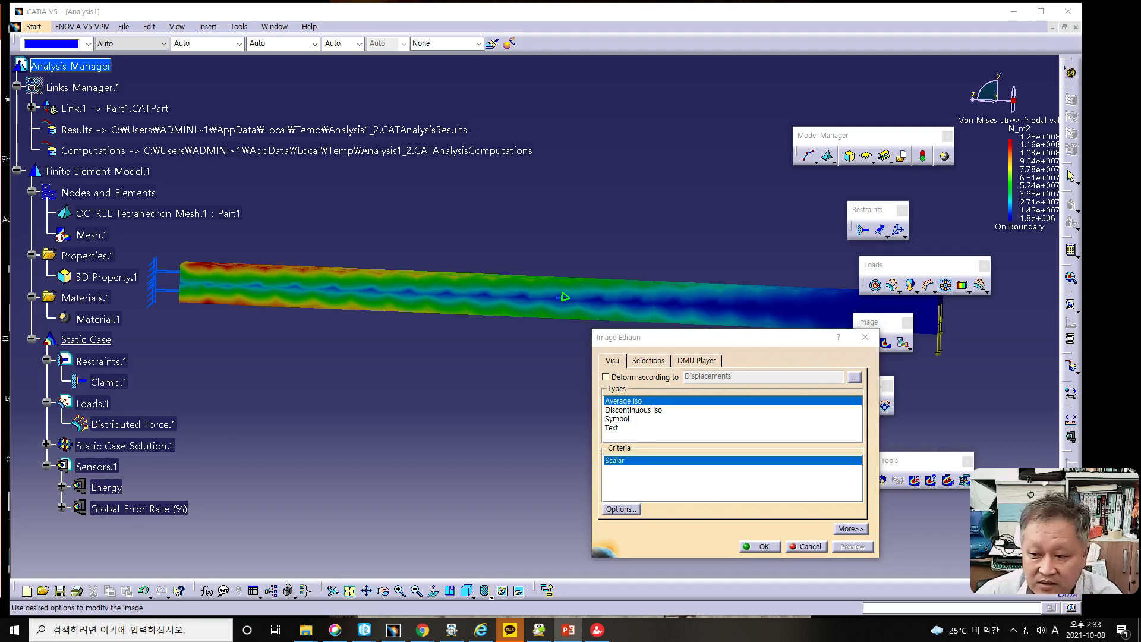
left_click(608, 381)
left_click(607, 379)
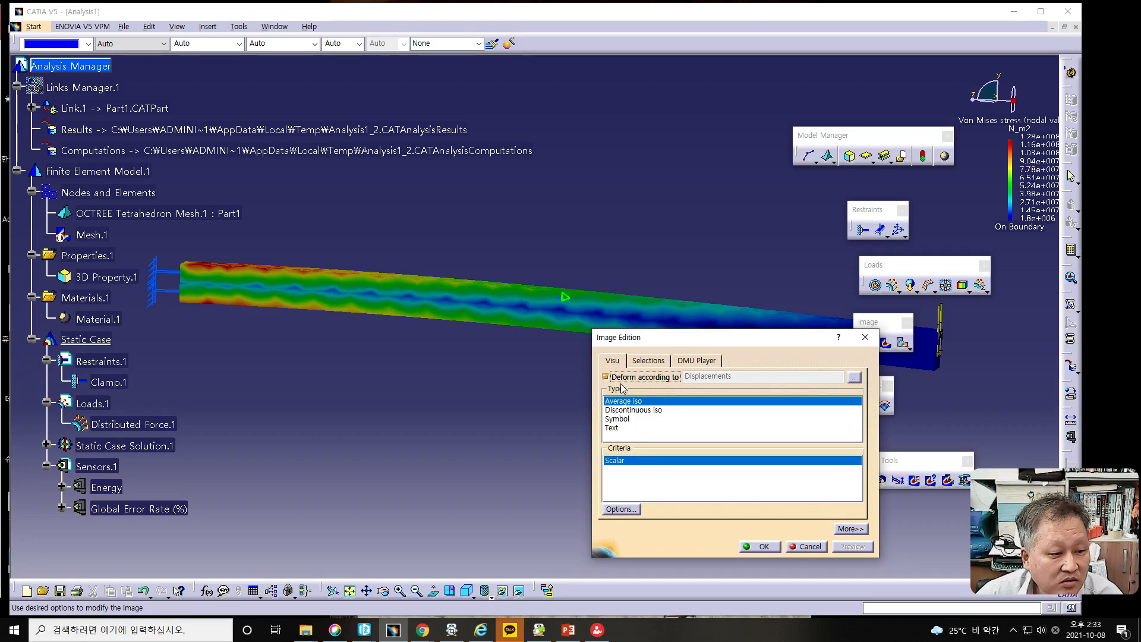
left_click(764, 547)
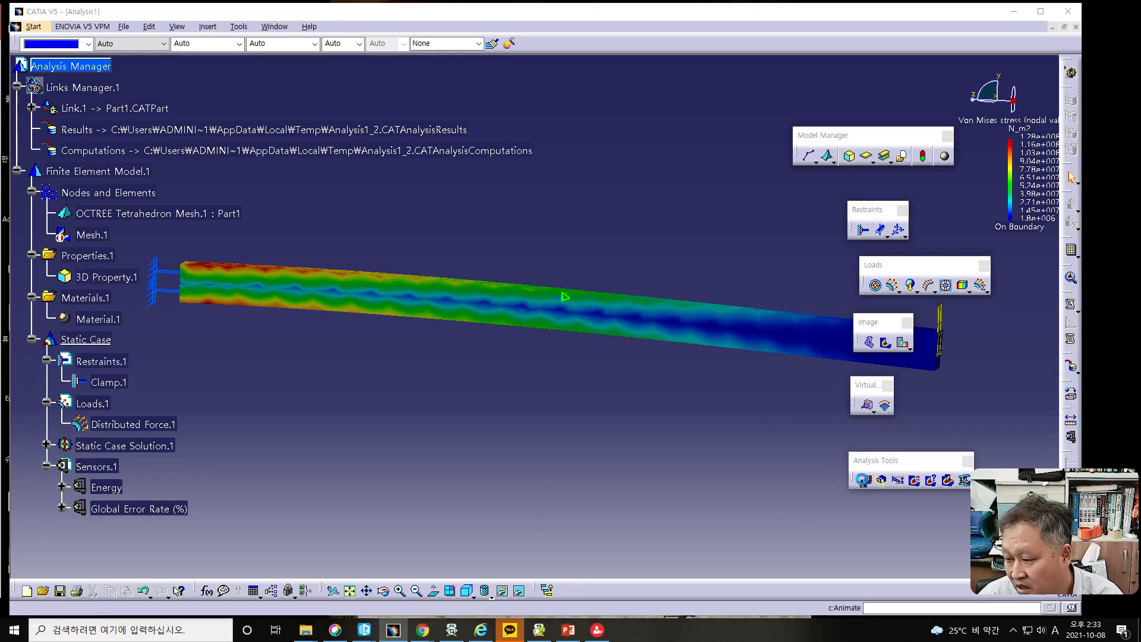
- Play the animation of the Average iso Von Mises stress image and close the animation
left_click(862, 481)
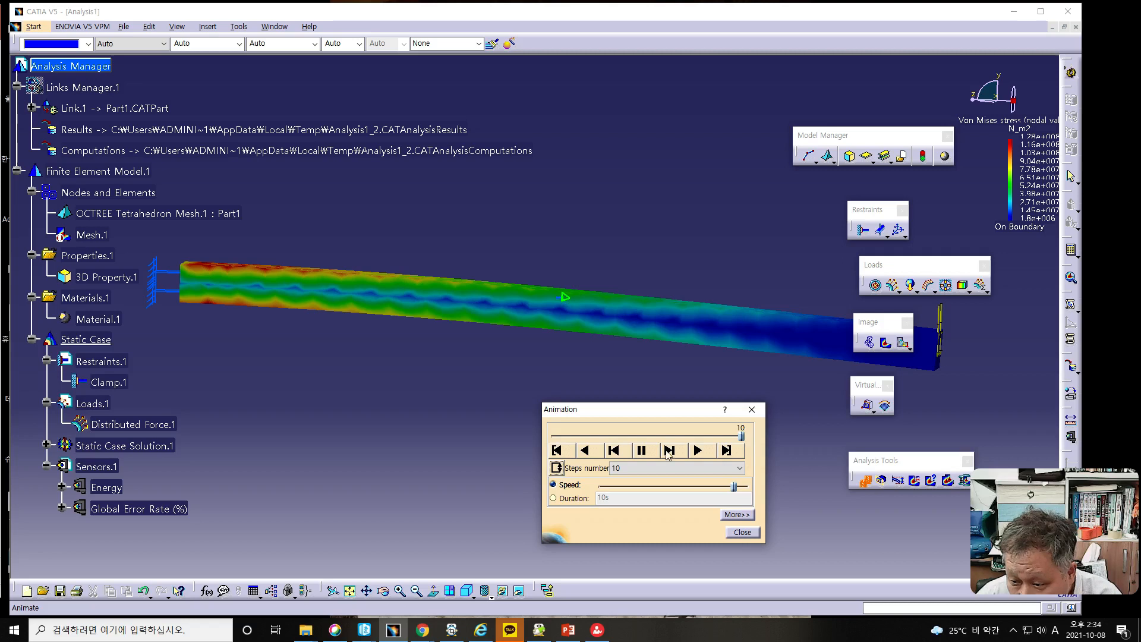
left_click(697, 452)
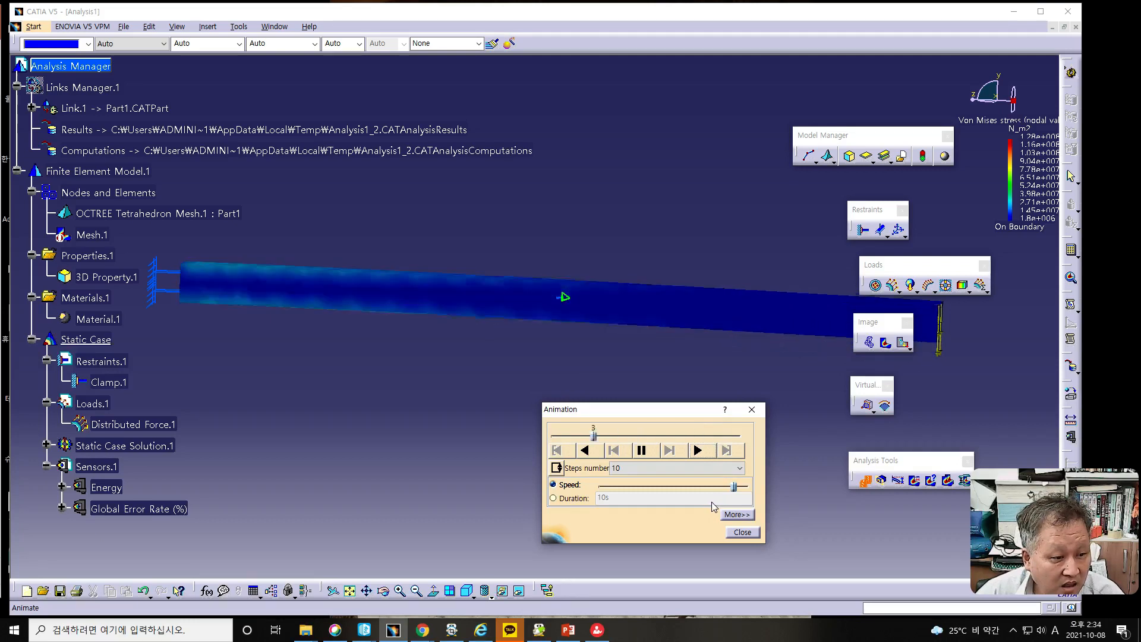
left_click(736, 532)
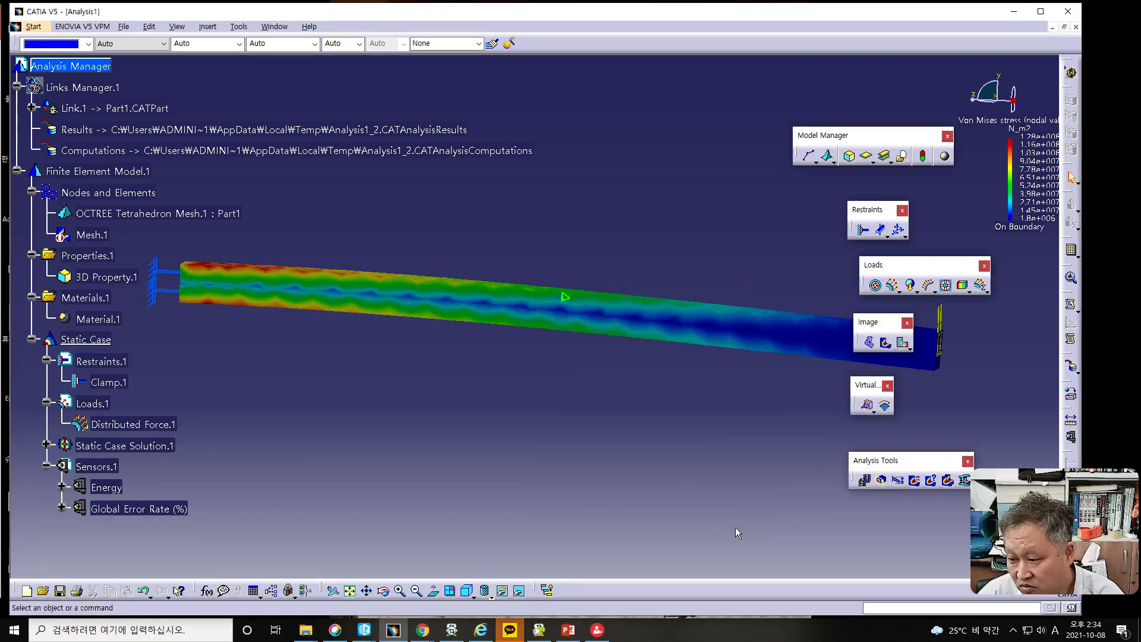
- Start a Cut Plane Analysis on the stress image and reverse the clipping direction to inspect both halves of the bar
left_click(881, 480)
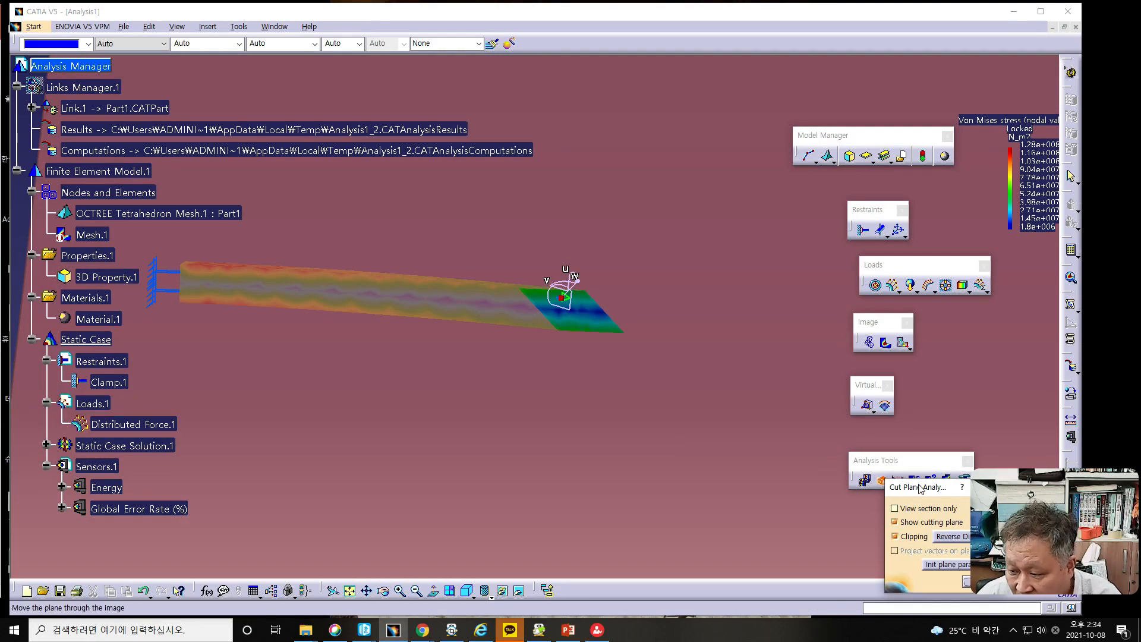
left_click_drag(920, 488, 642, 415)
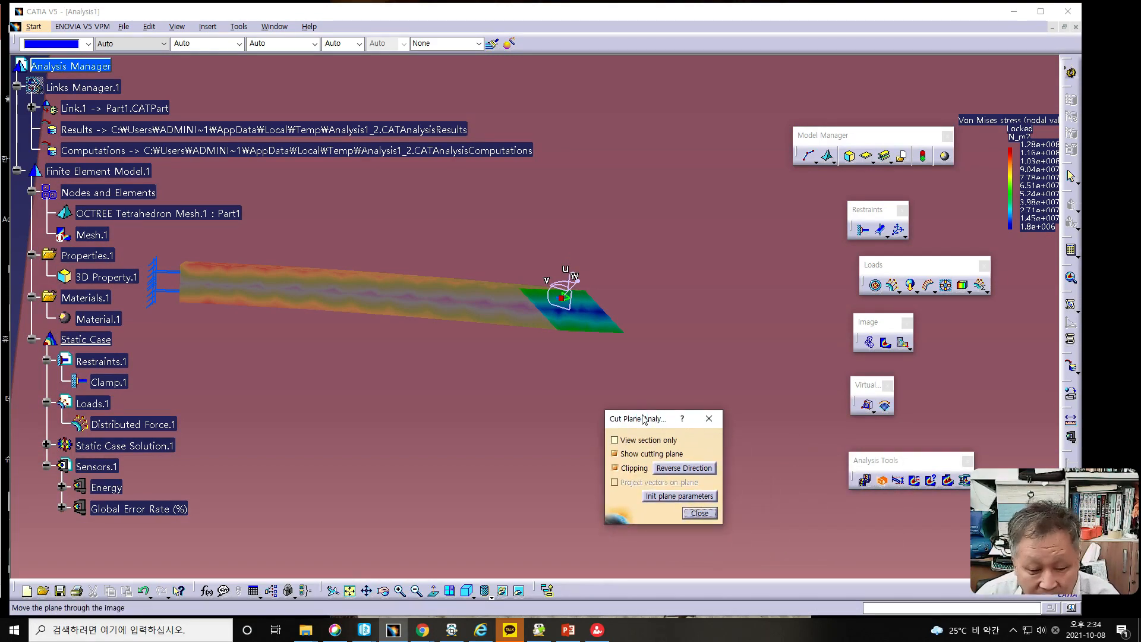
key("alt+Tab")
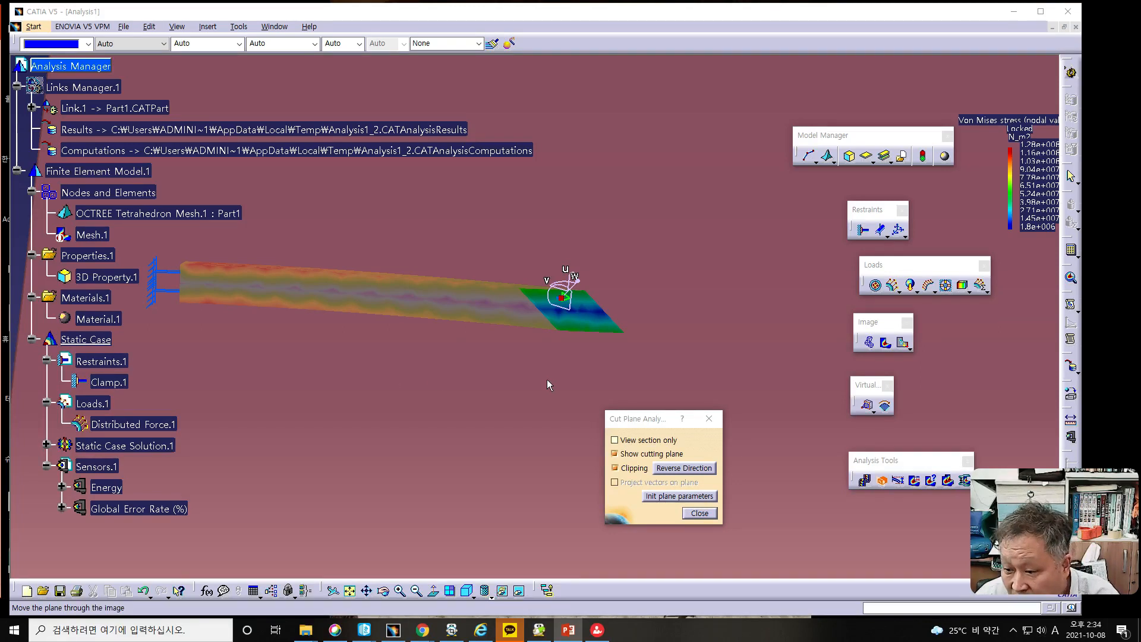
left_click_drag(536, 378, 547, 400)
middle_click_drag(547, 401, 135, 346)
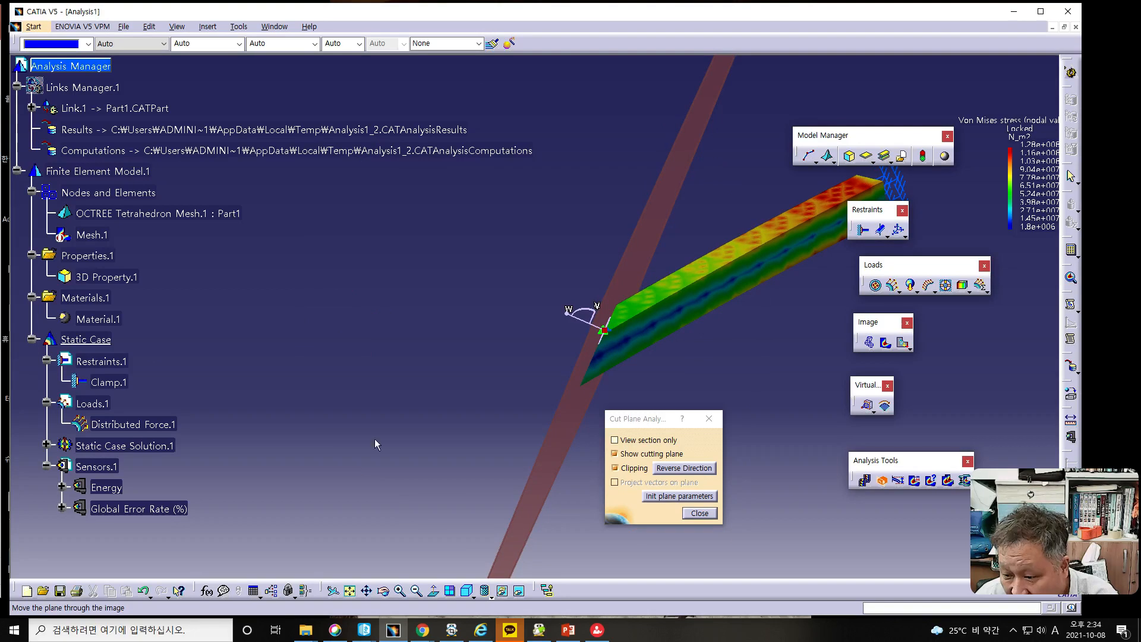
left_click(667, 470)
left_click(668, 471)
left_click(668, 471)
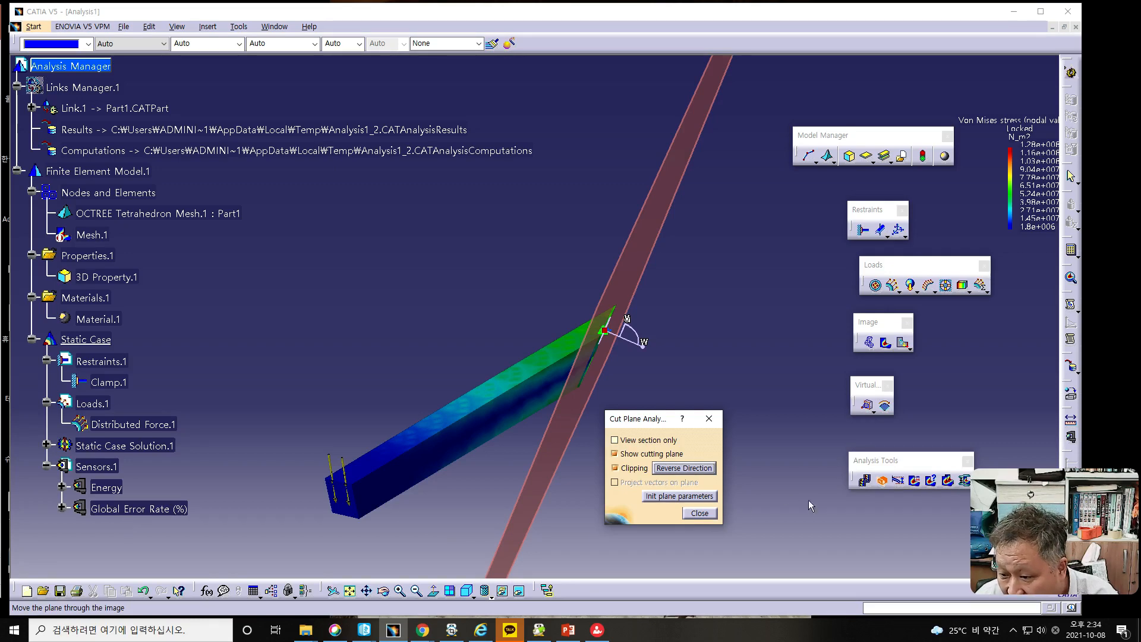
- Animate the full stress image briefly, close the animation and return to Cut Plane Analysis
left_click(864, 482)
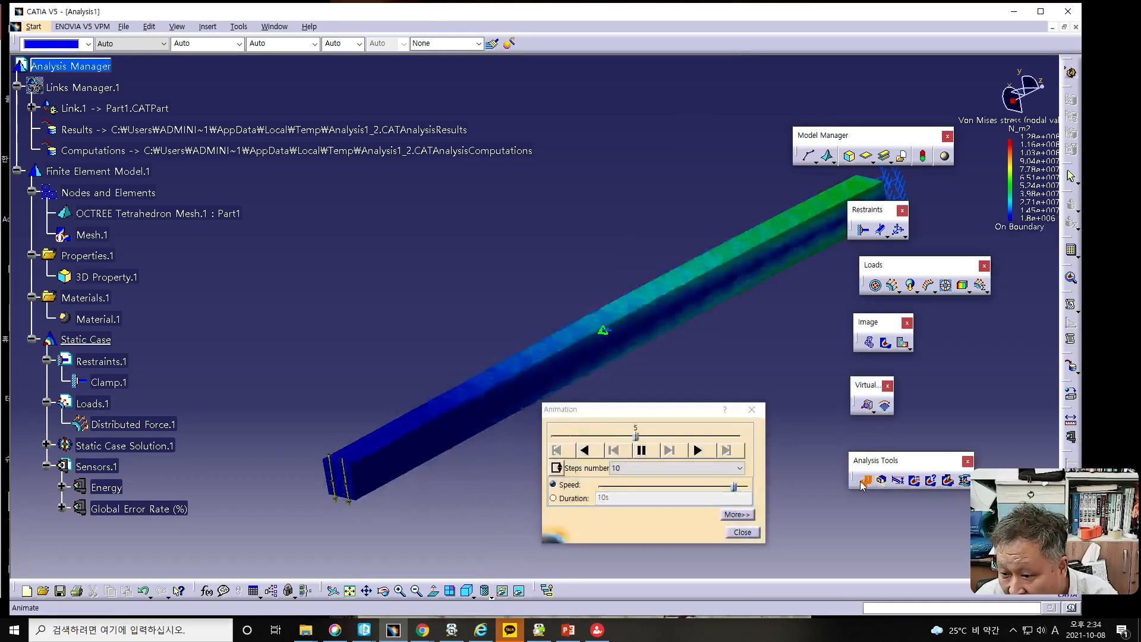
left_click(865, 481)
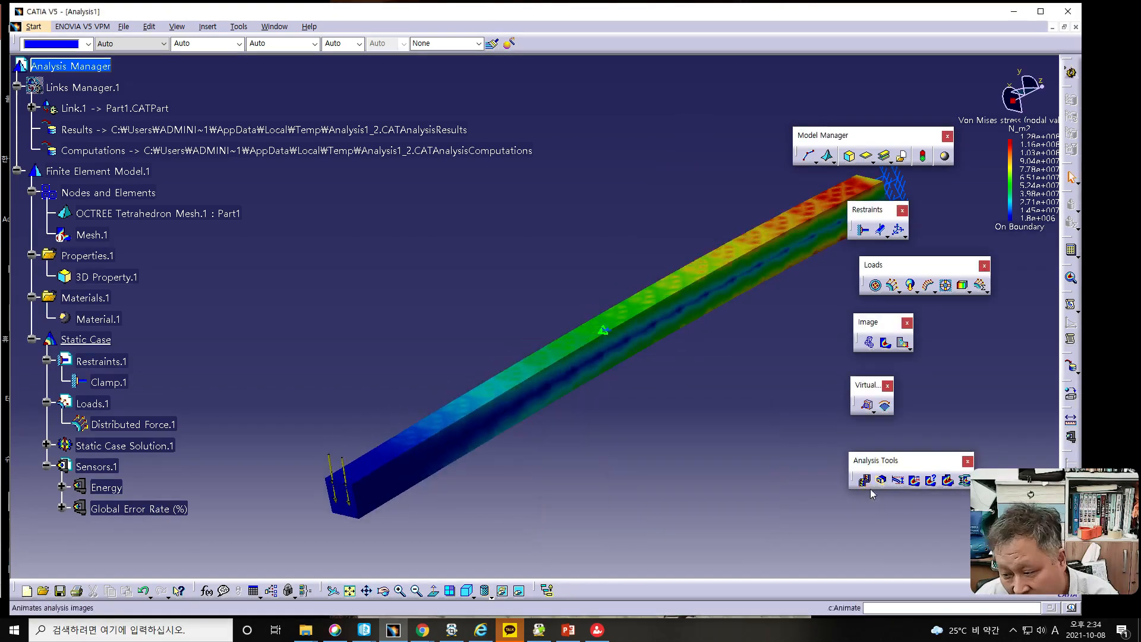
left_click(865, 481)
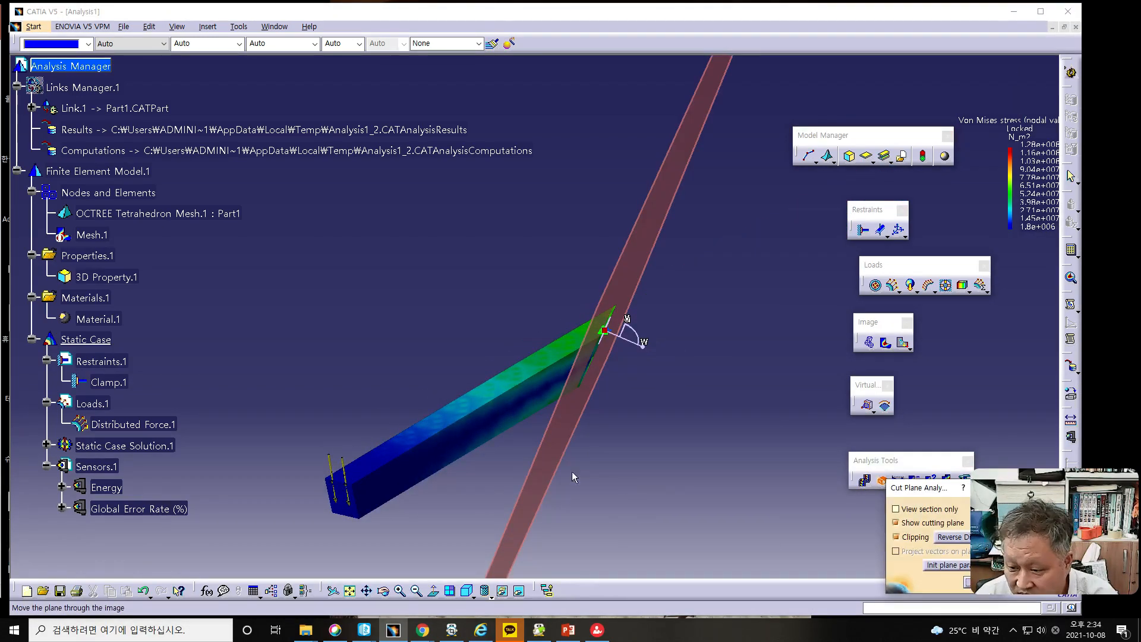
- Toggle View section only on and off, then disable Clipping to examine the whole bar with the cutting plane
middle_click_drag(533, 464, 514, 460)
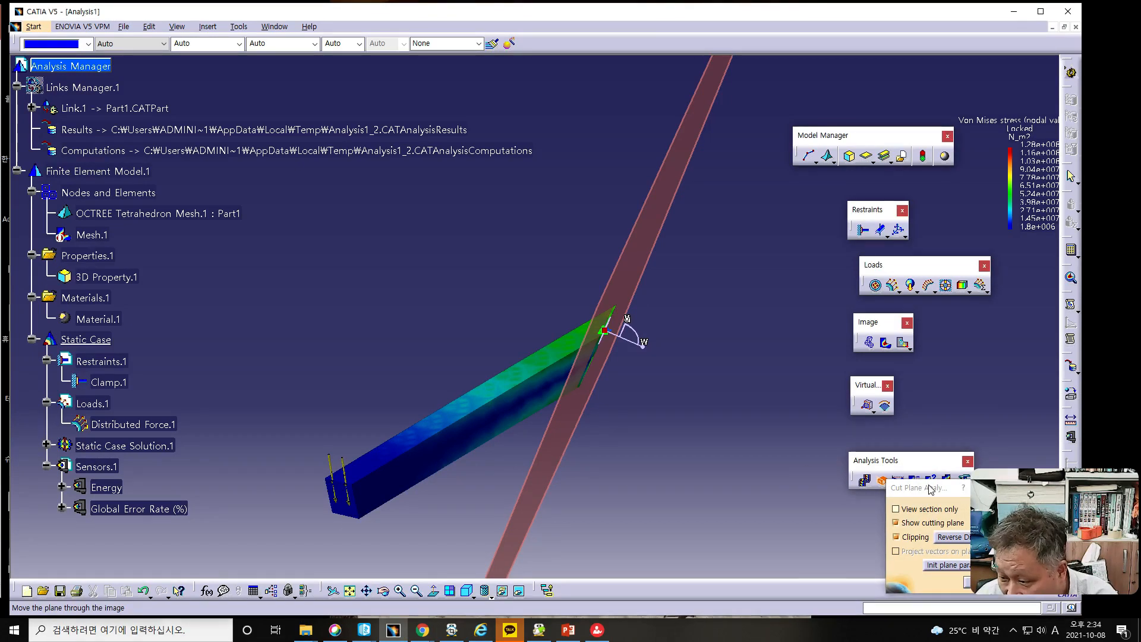
left_click_drag(929, 488, 687, 443)
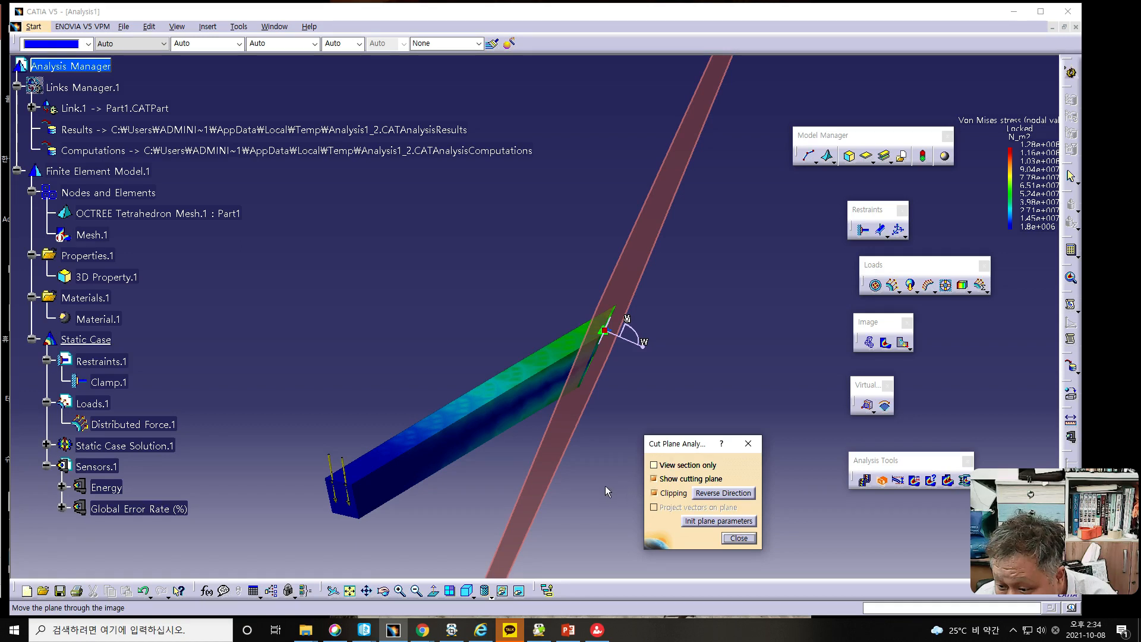
left_click(655, 466)
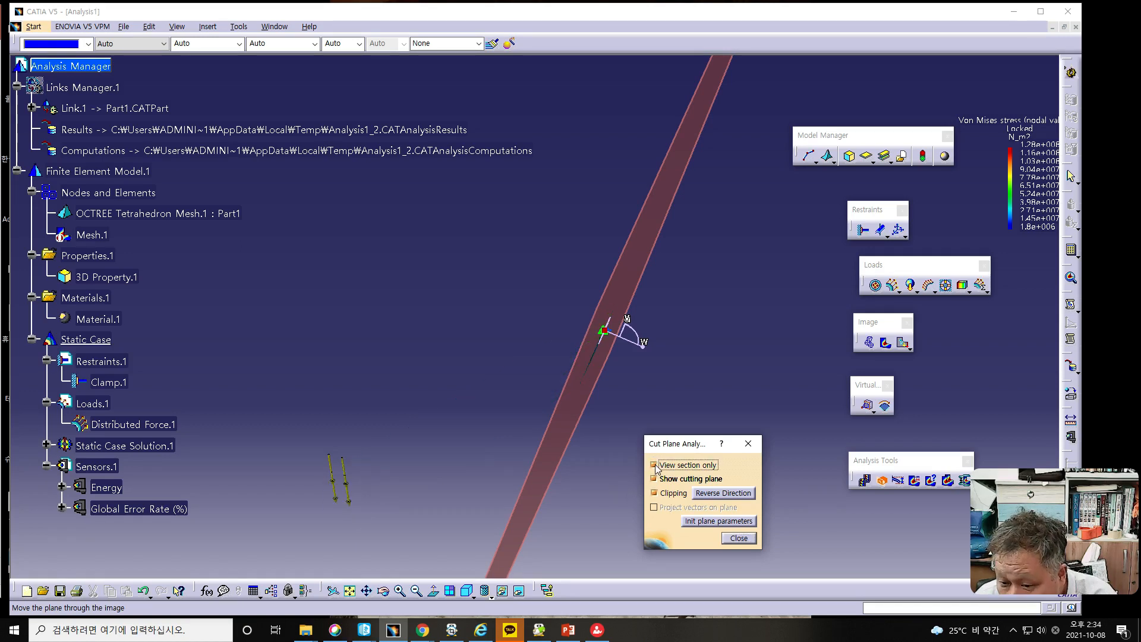
left_click(654, 465)
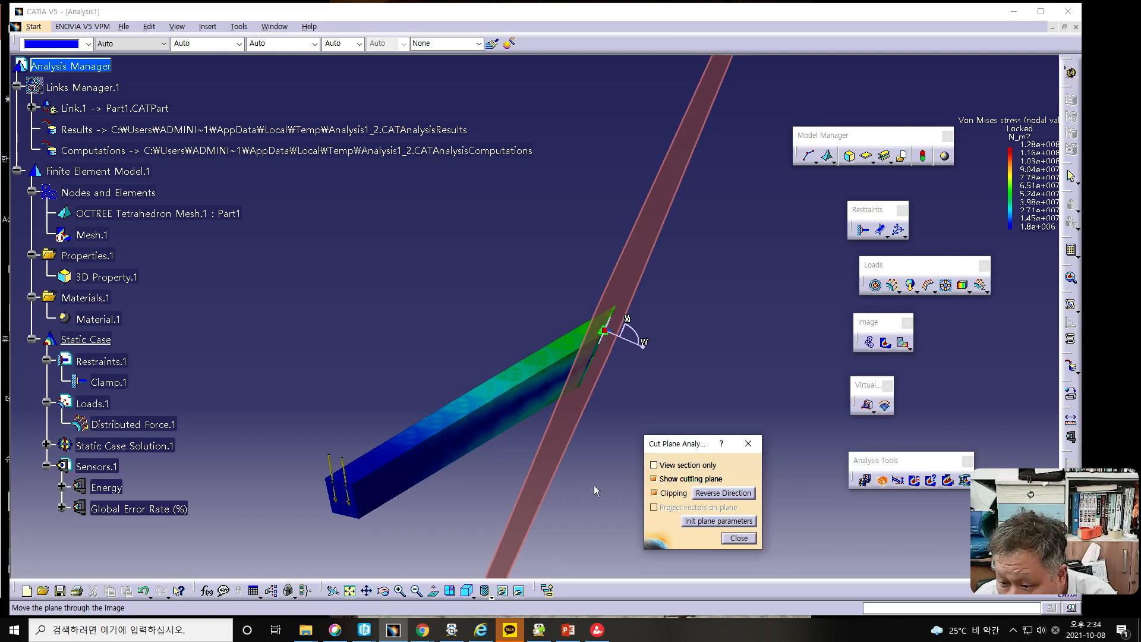
left_click(654, 492)
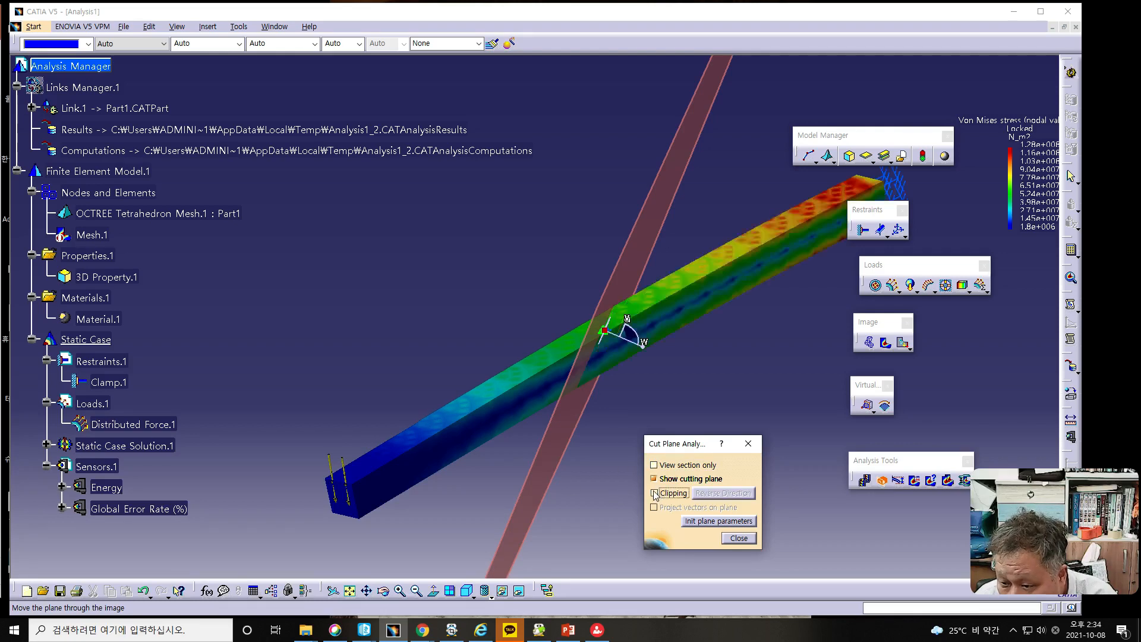
mouse_move(568, 428)
middle_mouse_down()
mouse_move(615, 427)
mouse_move(557, 422)
middle_mouse_up()
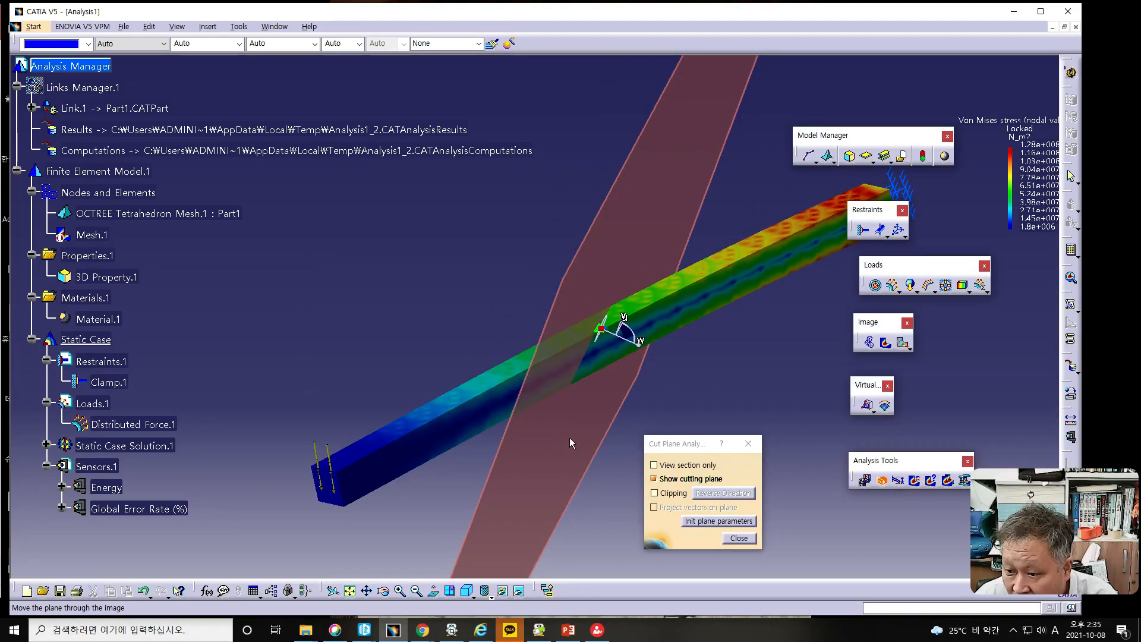
middle_click_drag(585, 420, 623, 412)
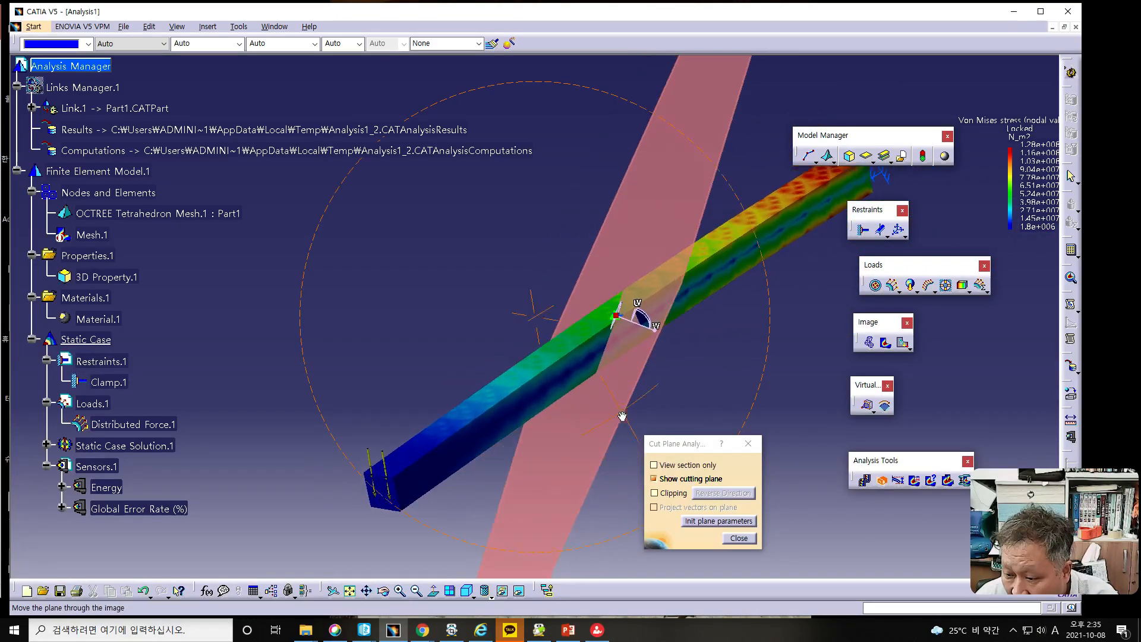
- Reset the cutting plane to its initial parameters and enable Clipping again
left_click(689, 522)
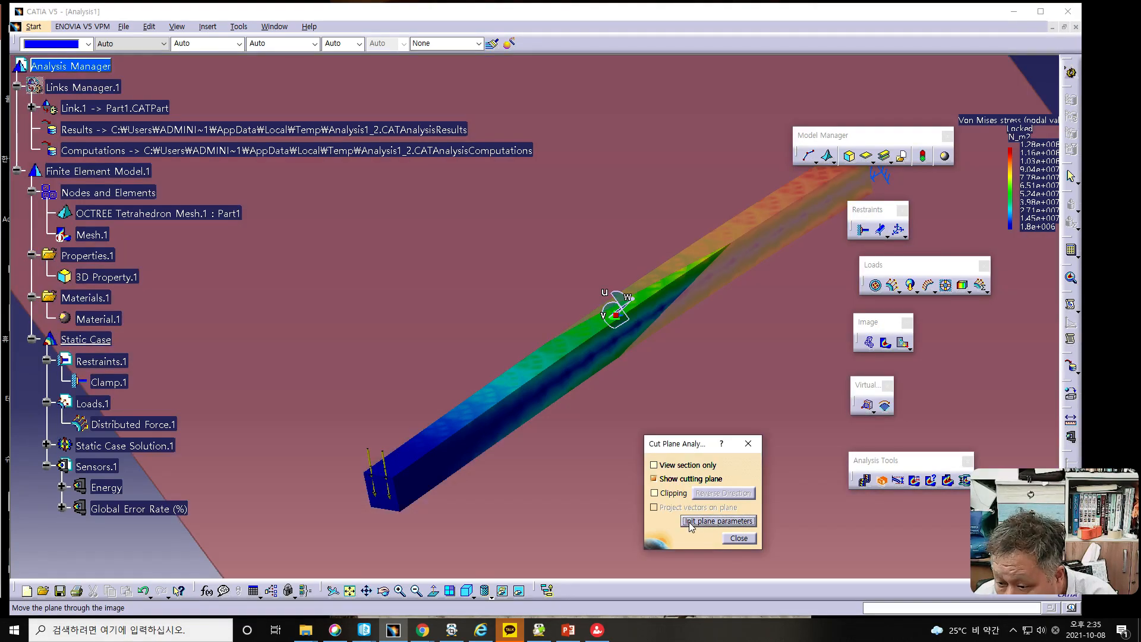
middle_click_drag(750, 309, 674, 317)
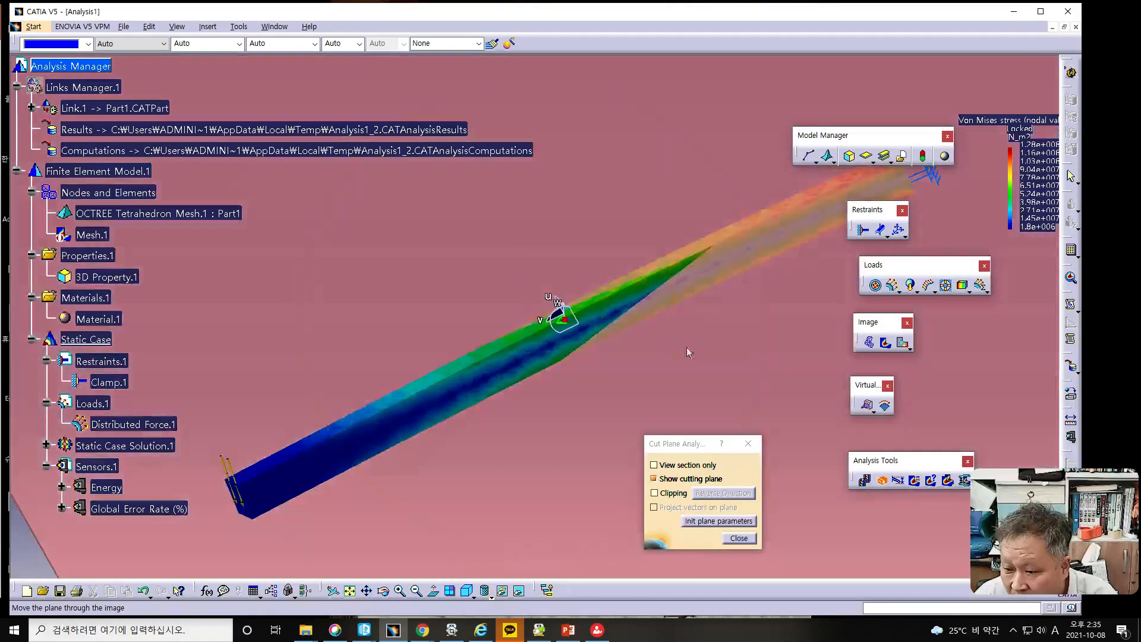
left_click(654, 495)
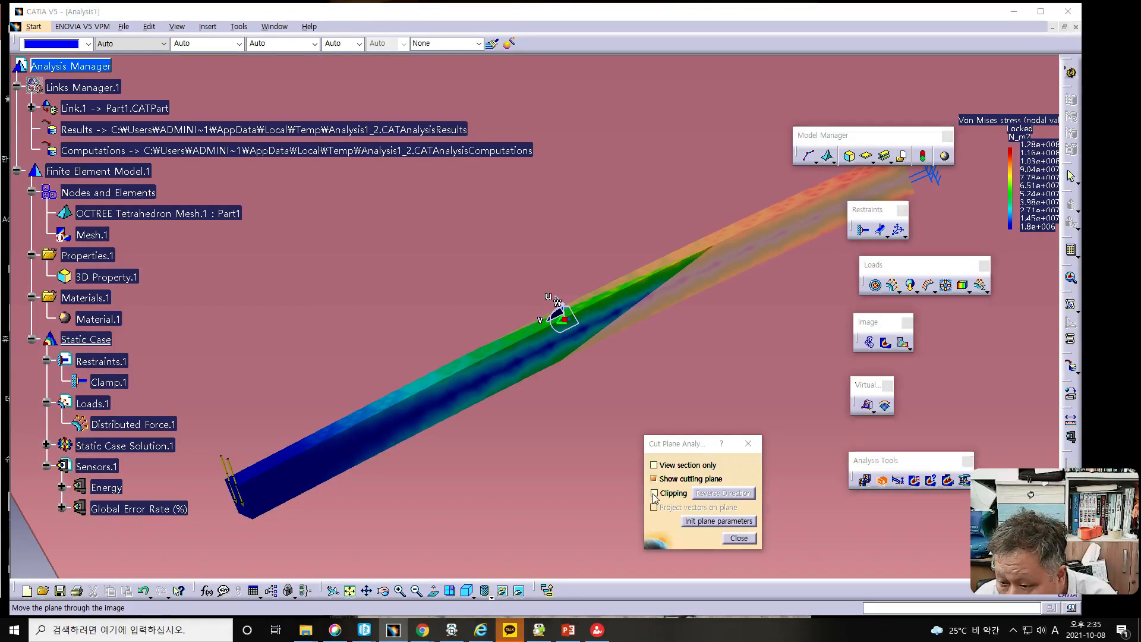
left_click(654, 494)
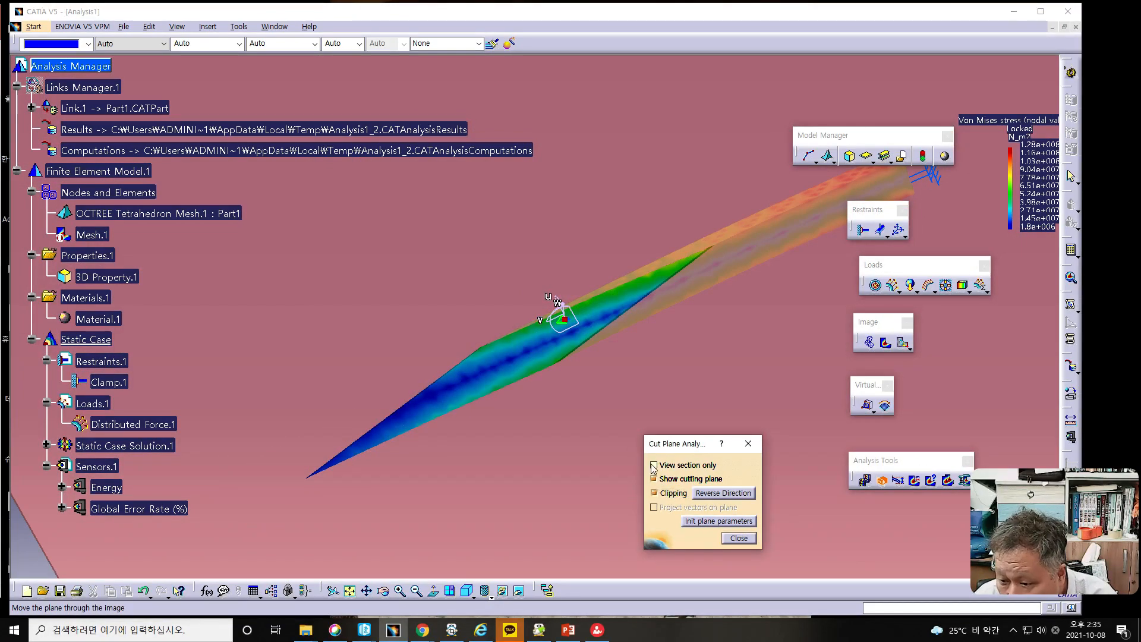
- Toggle View section only on and off for the reset plane, then close Cut Plane Analysis
left_click(654, 466)
left_click(654, 466)
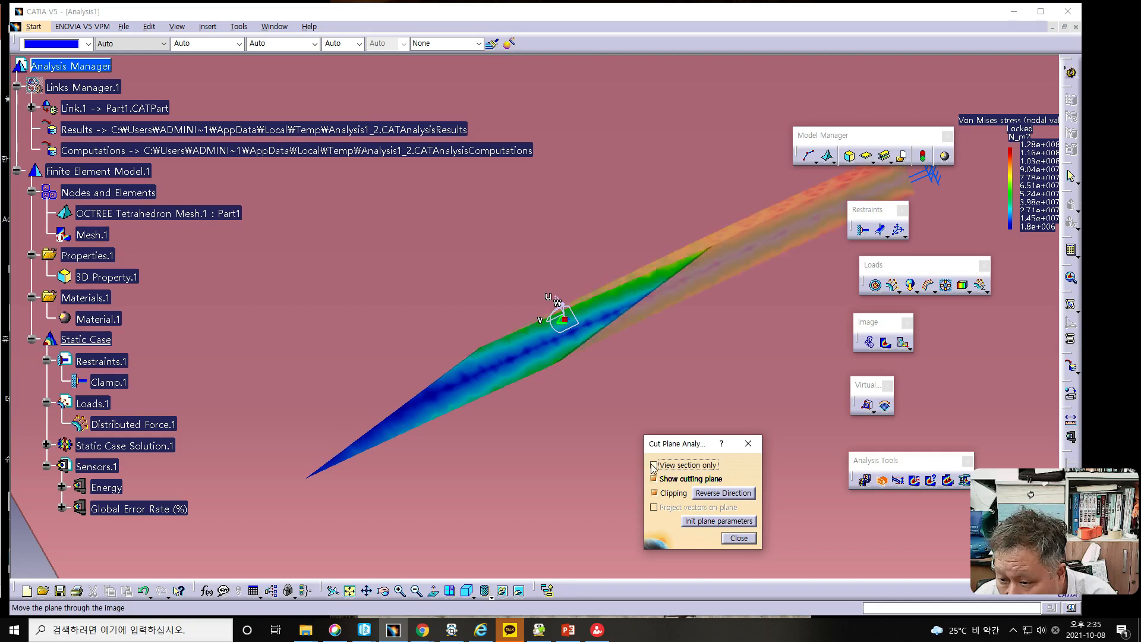
left_click(738, 539)
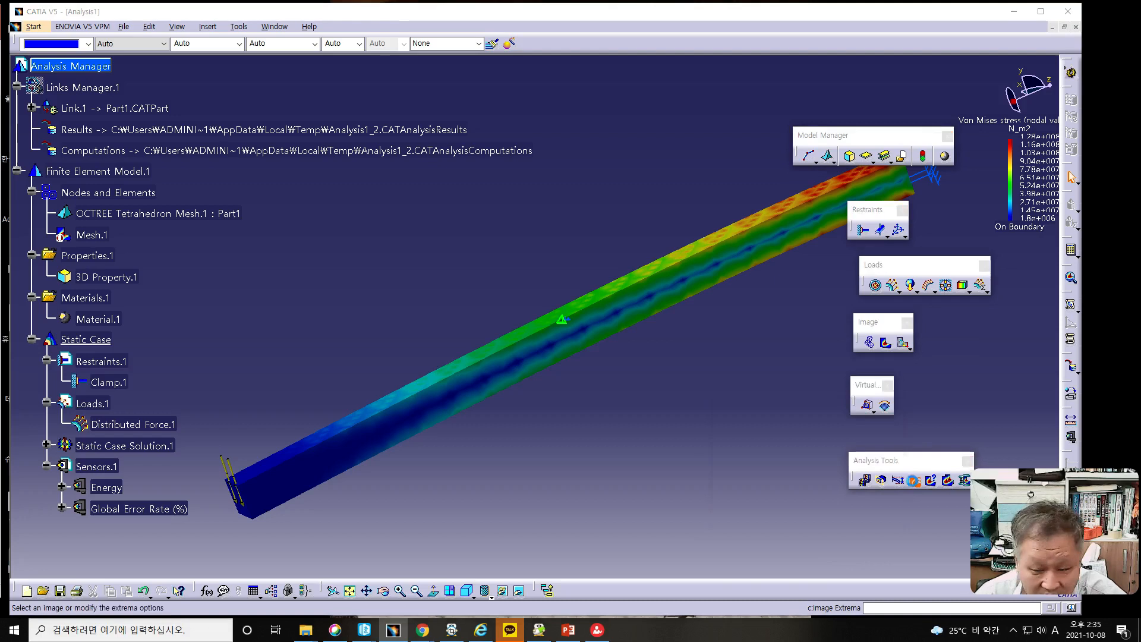
- Create global minimum and maximum extrema on the Von Mises stress image, leaving local extrema off
left_click(914, 481)
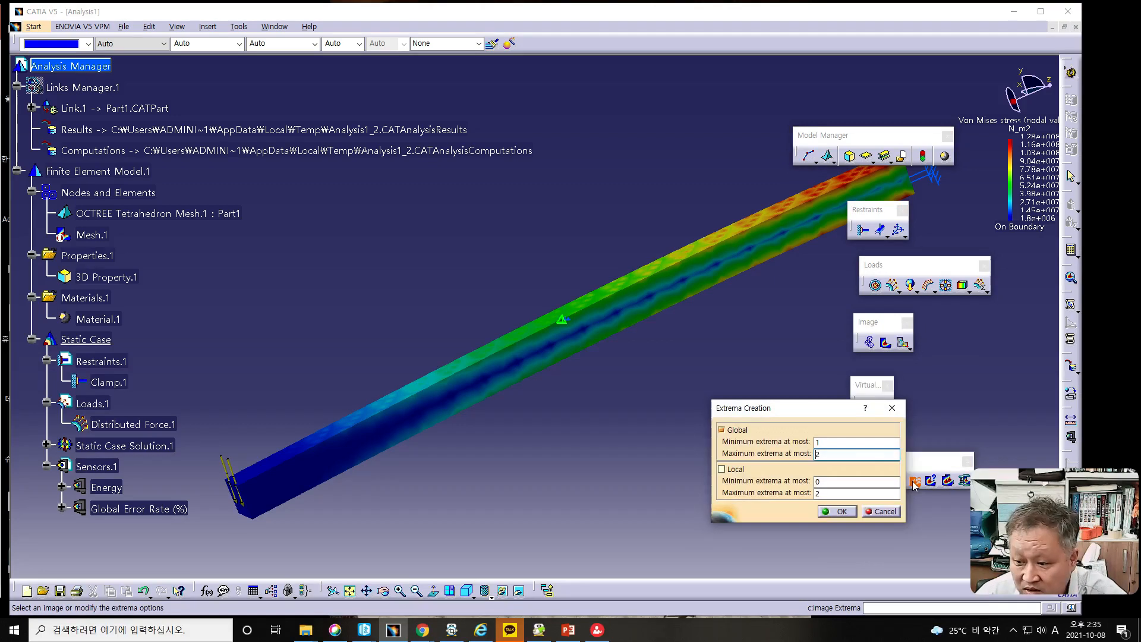
left_click(837, 509)
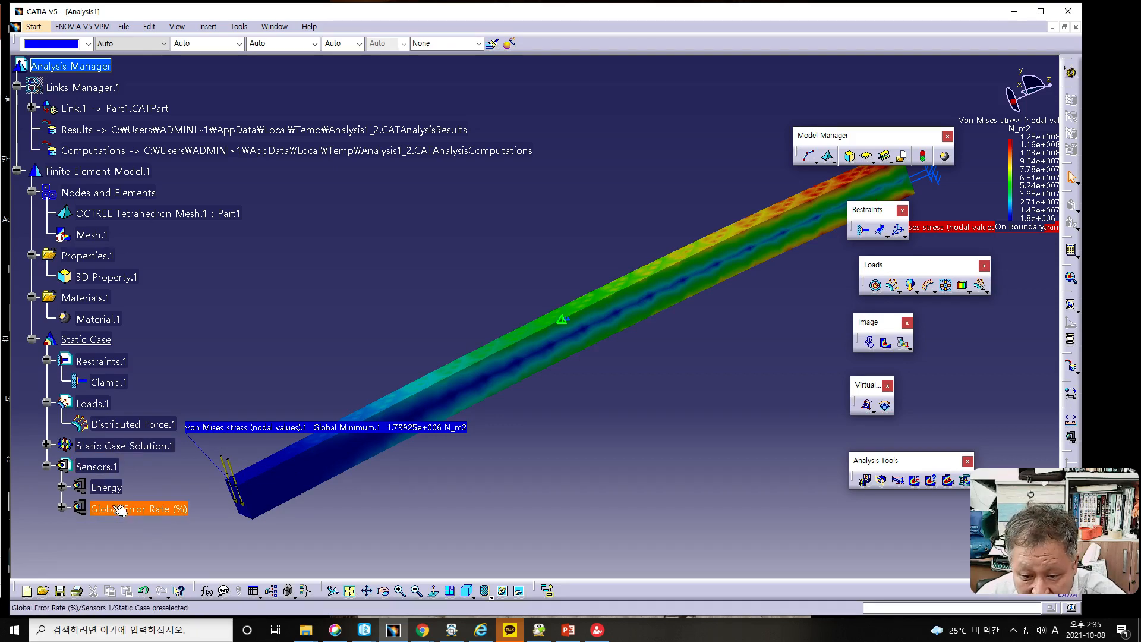
- Create global sensors for Maximum Displacement and Maximum Von Mises under Sensors.1
right_click(101, 470)
key("Escape")
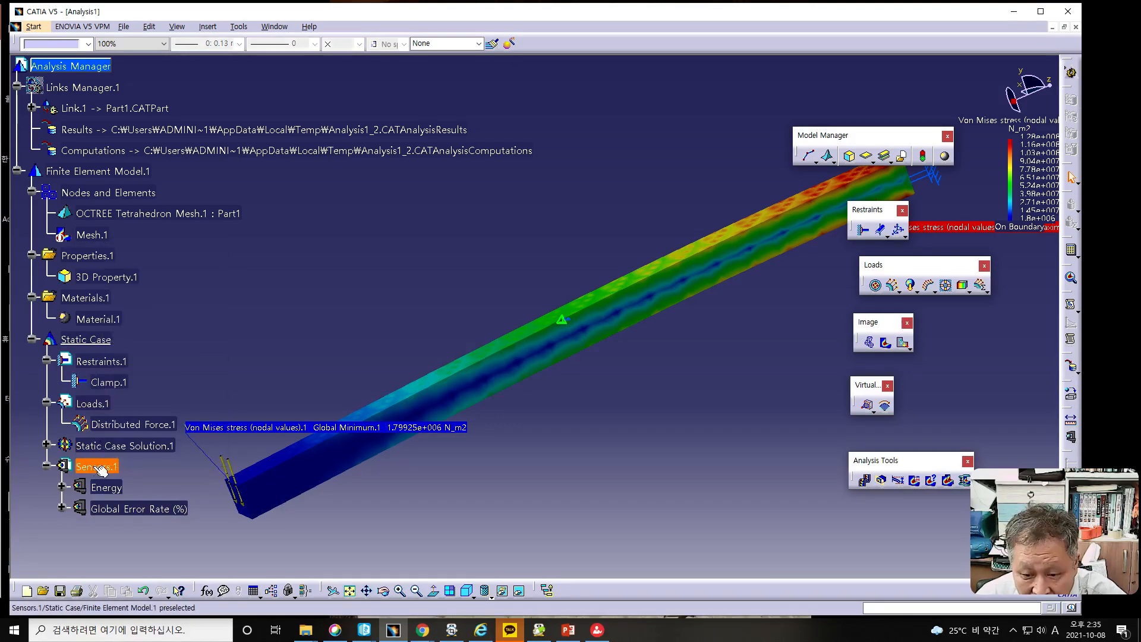
double_click(101, 470)
double_click(101, 469)
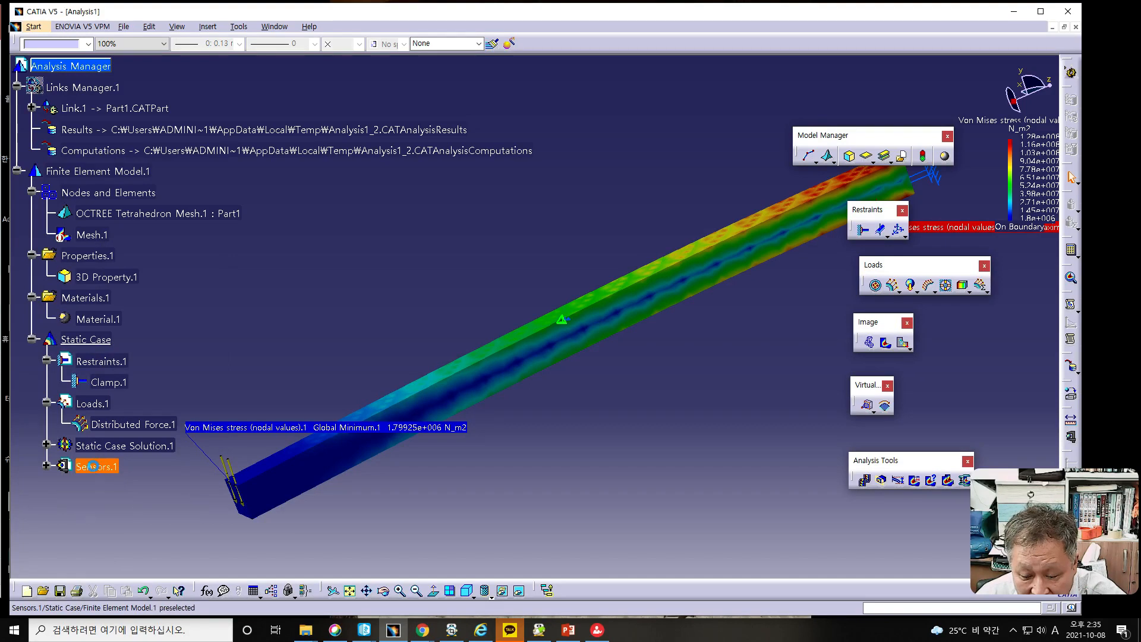
right_click(104, 468)
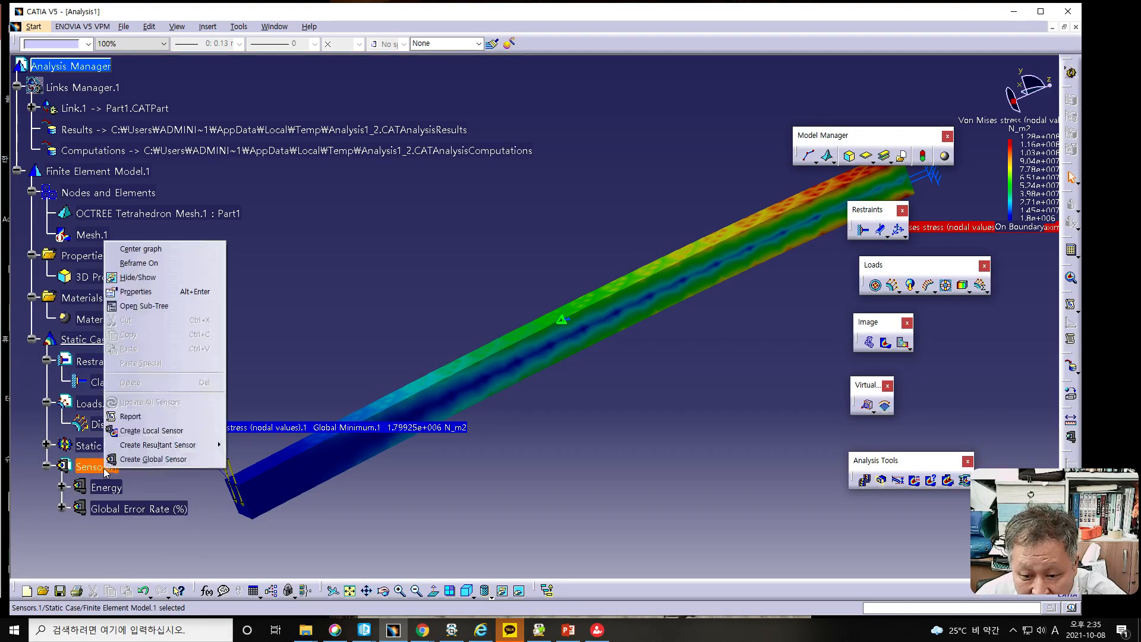
mouse_move(132, 450)
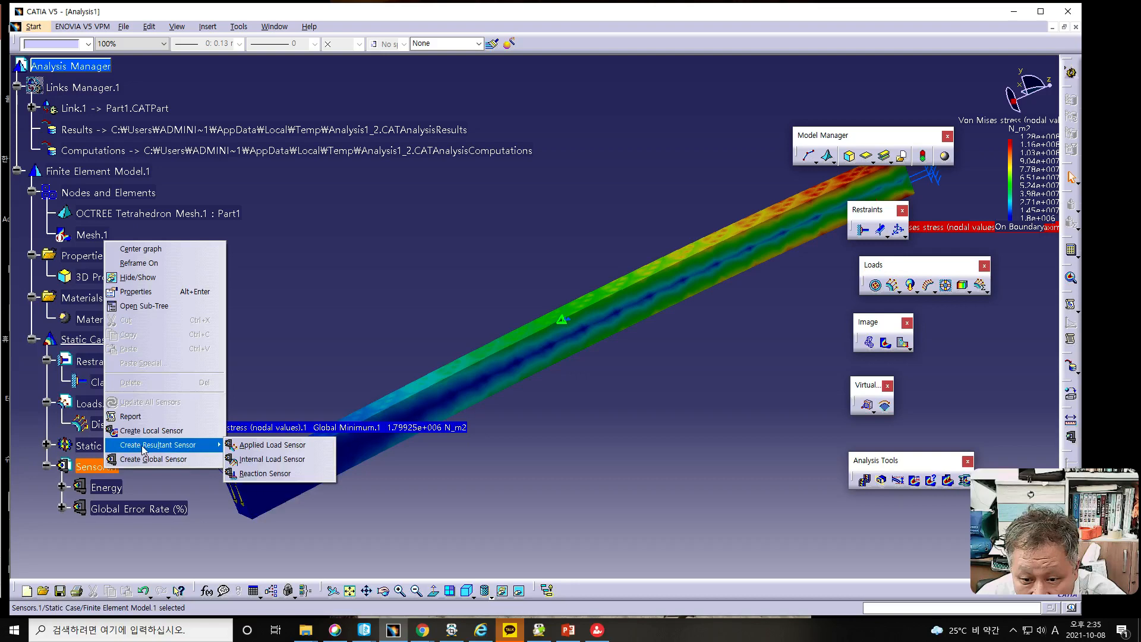
left_click(174, 462)
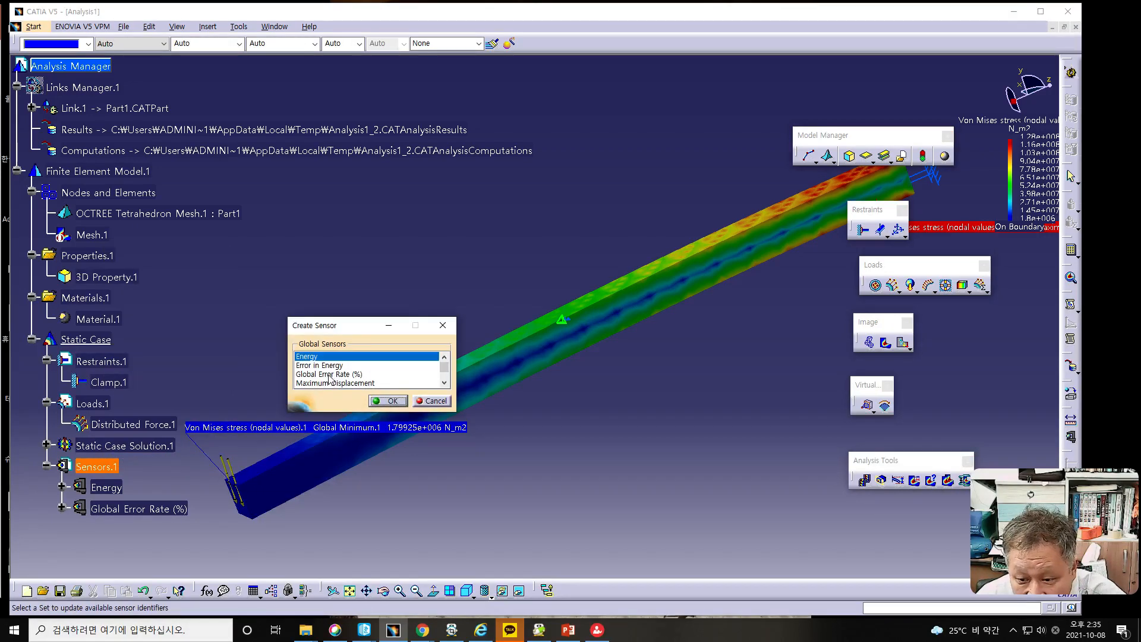
left_click(361, 383)
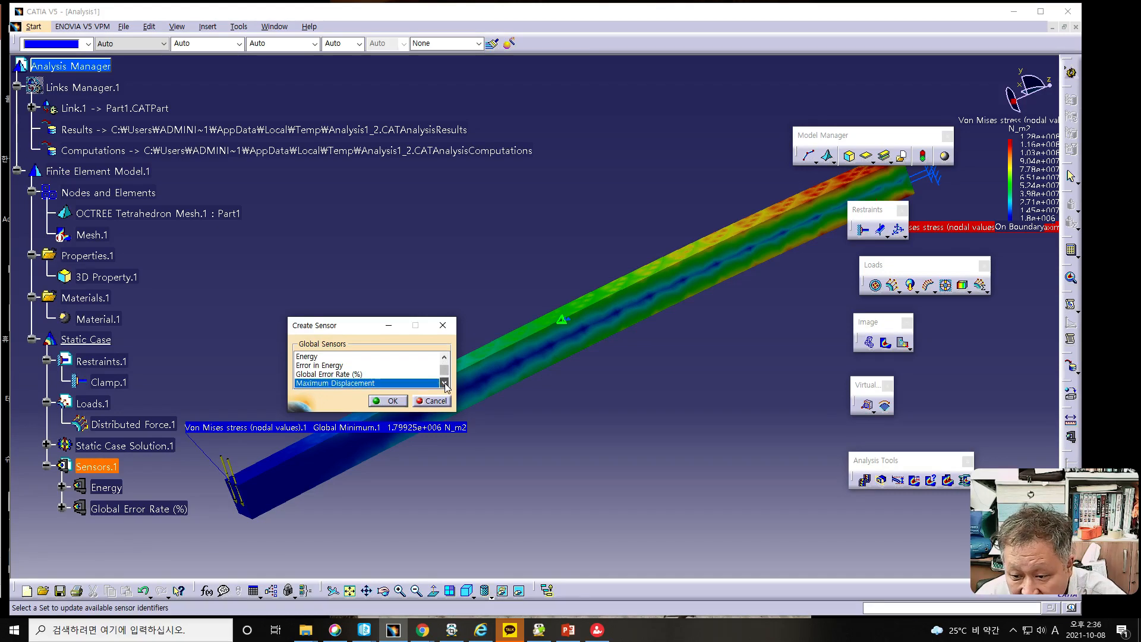
left_click(445, 383)
left_click(444, 383)
left_click(356, 375)
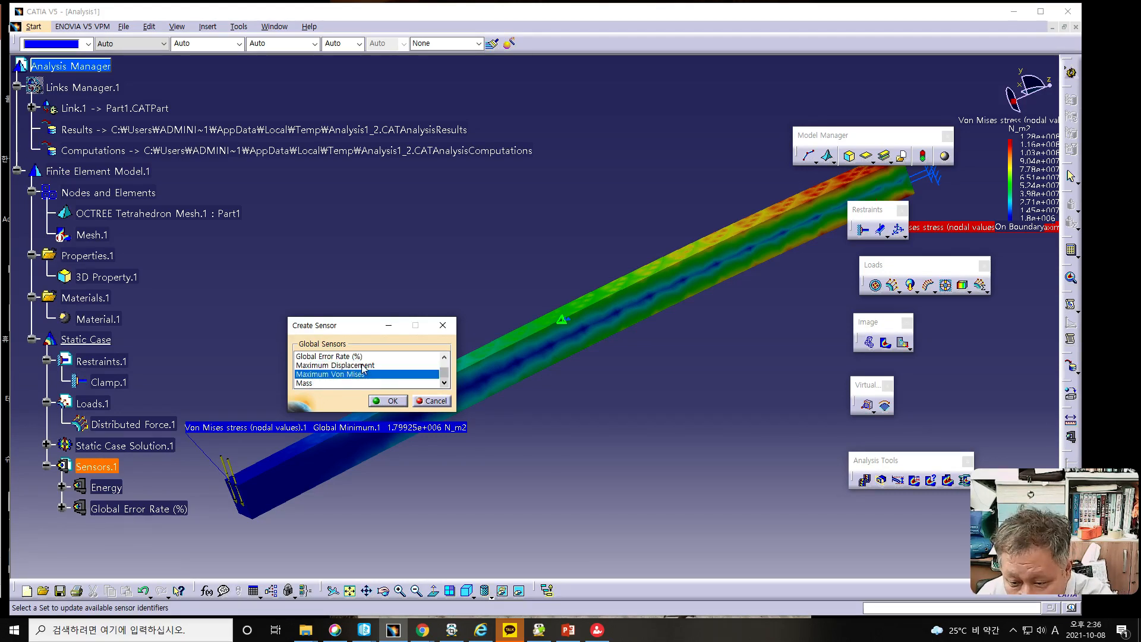
left_click(363, 365, "ctrl")
left_click(389, 401)
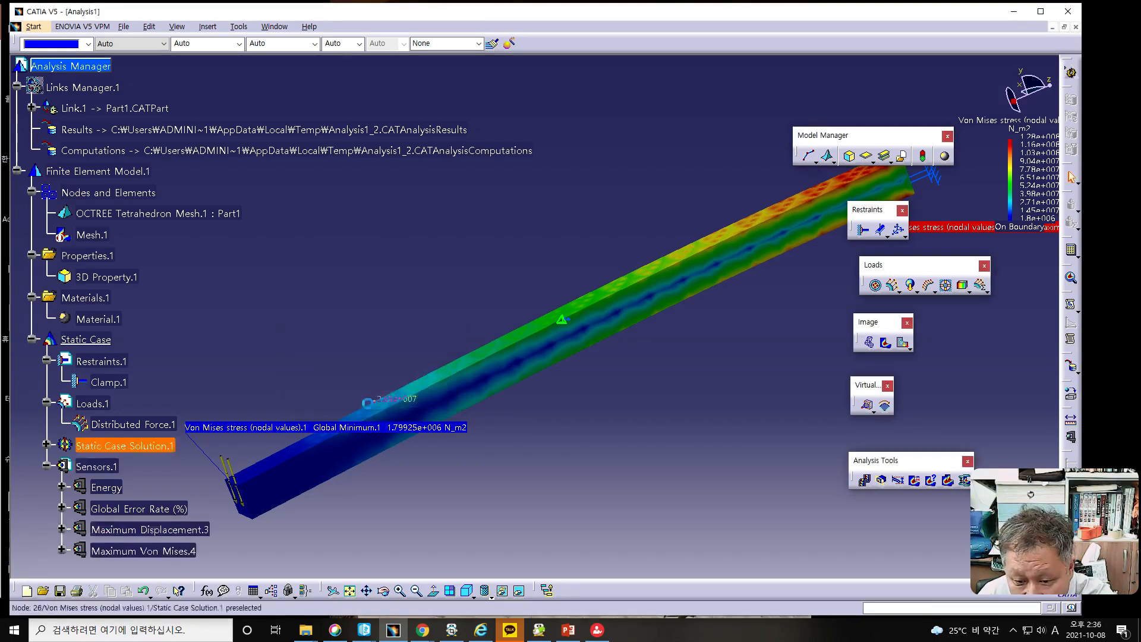
- Open the Maximum Displacement sensor and read its displacement parameter, cancelling both dialogs without changes
double_click(132, 530)
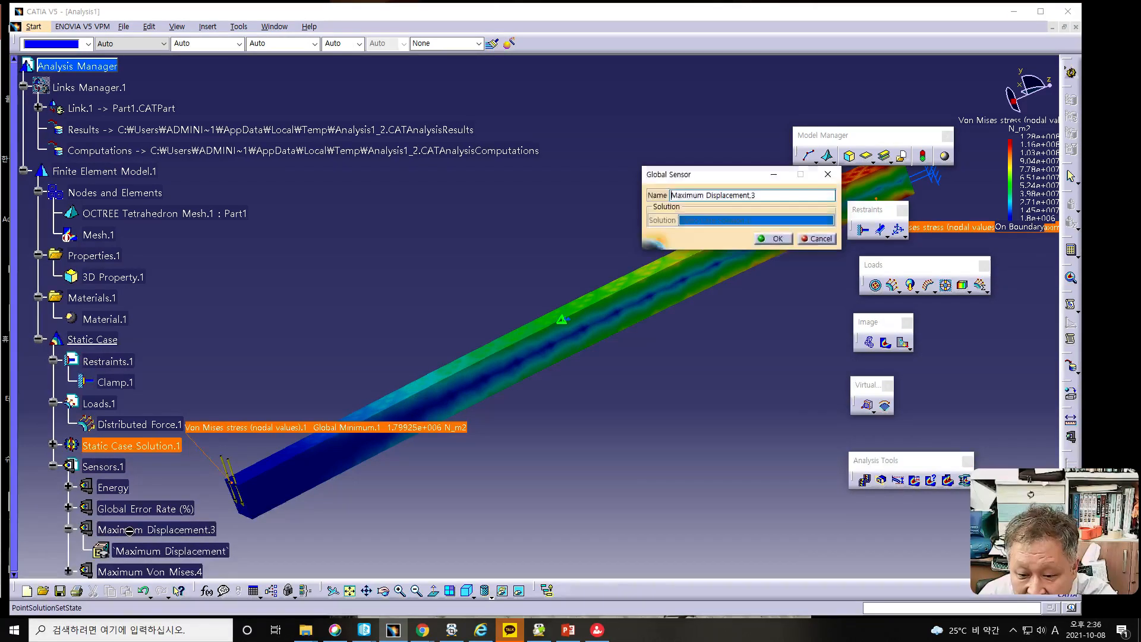
left_click(814, 240)
left_click(202, 552)
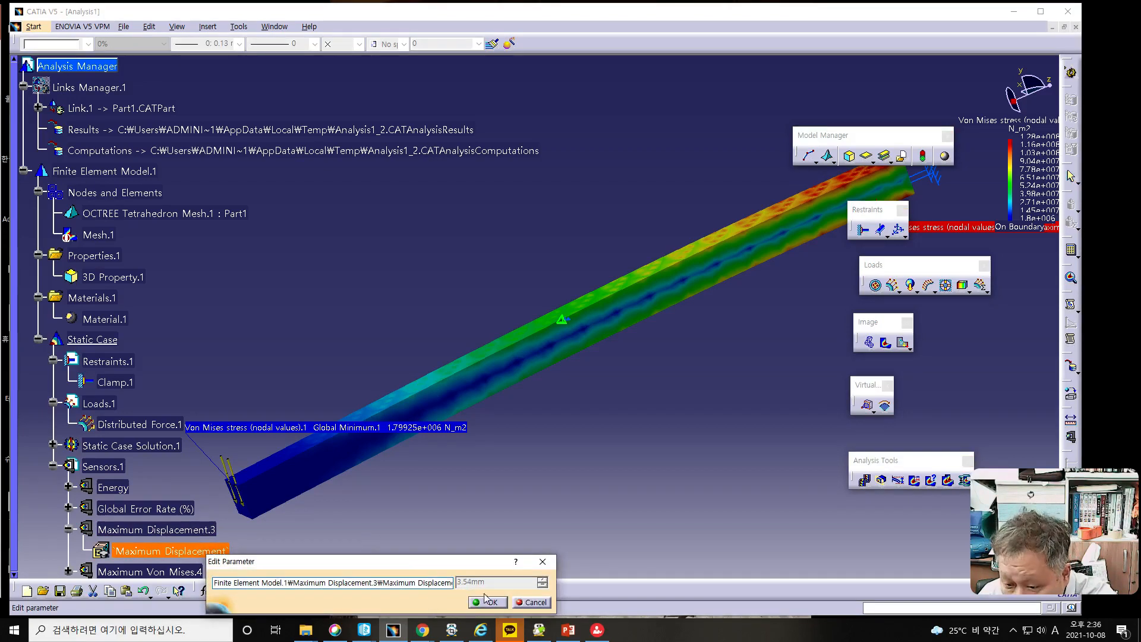
mouse_move(478, 587)
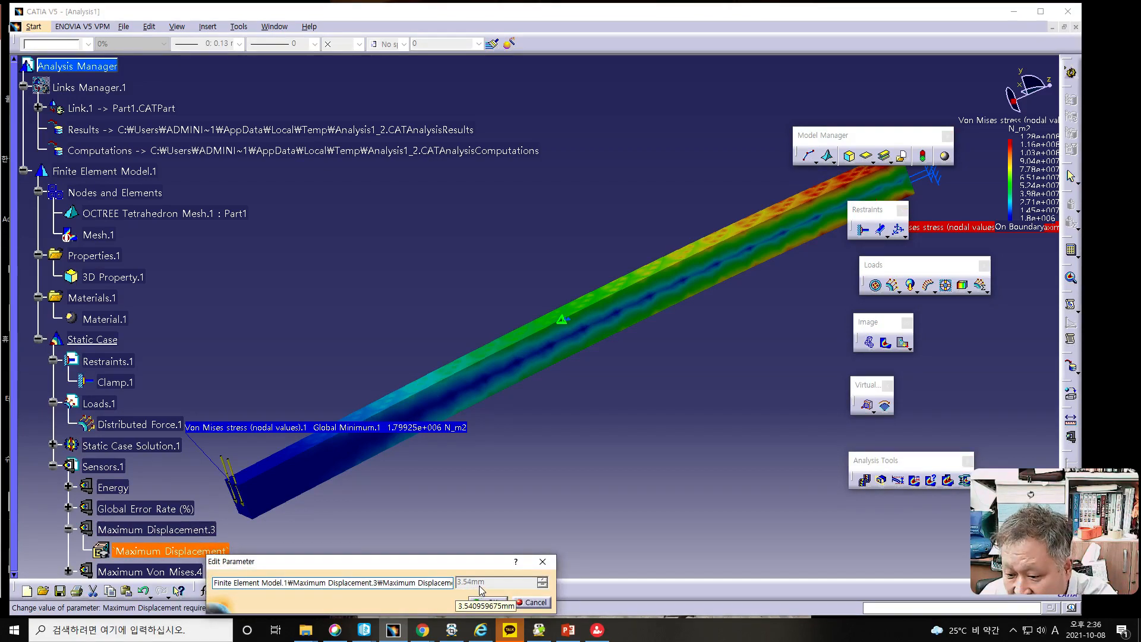
left_click(534, 603)
- Display the deformed mesh of the bar, animate it and close the animation
middle_click_drag(541, 443, 525, 382)
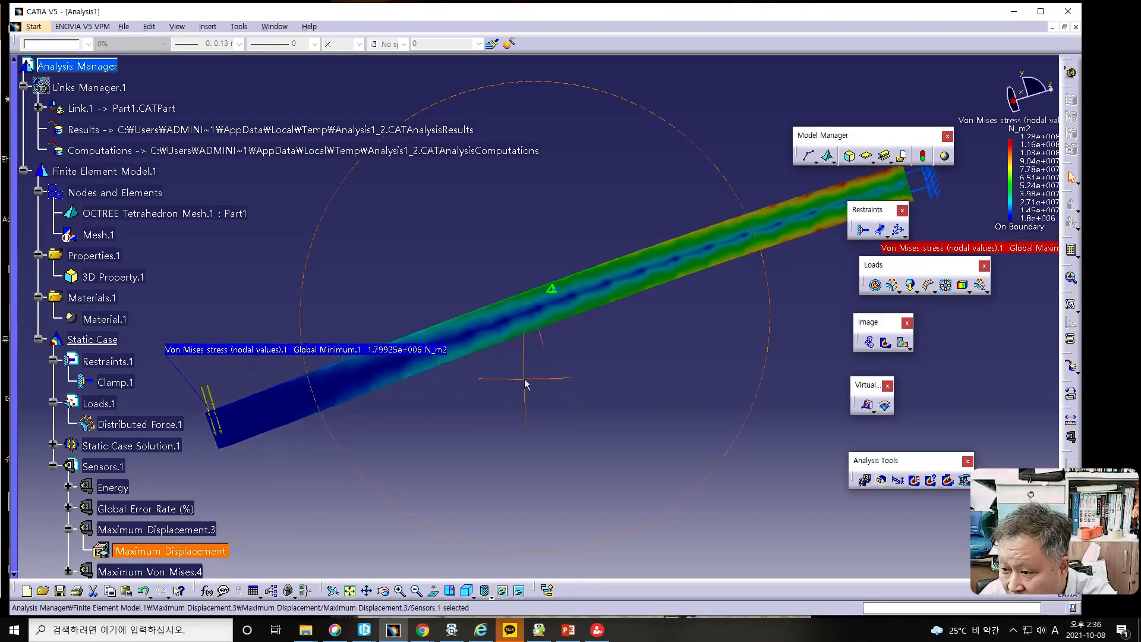
left_click(868, 343)
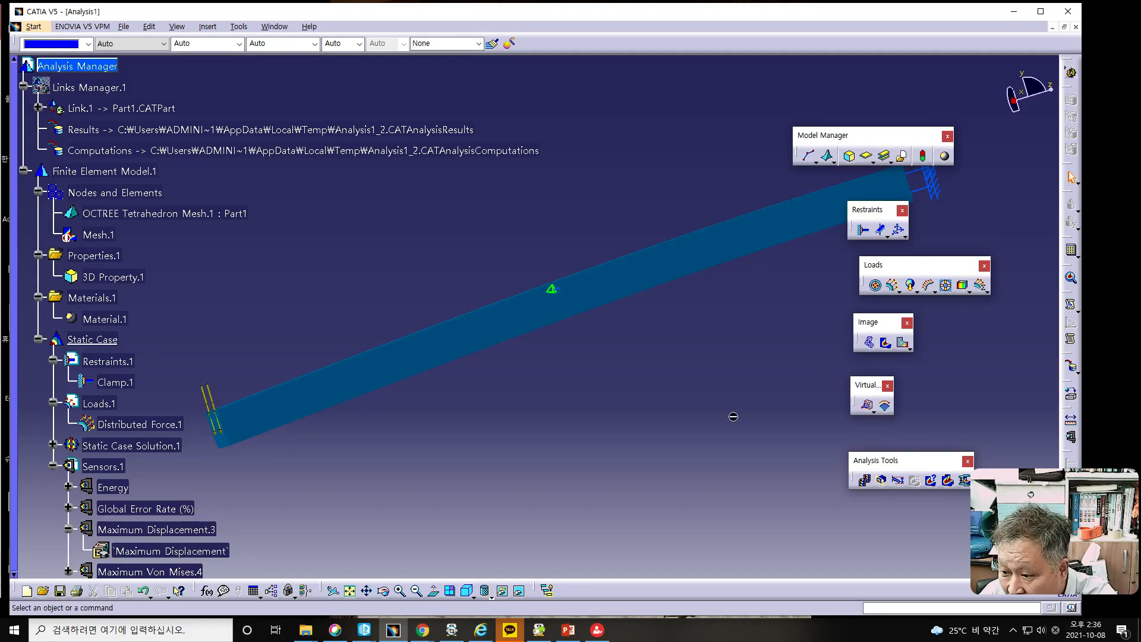
left_click(865, 480)
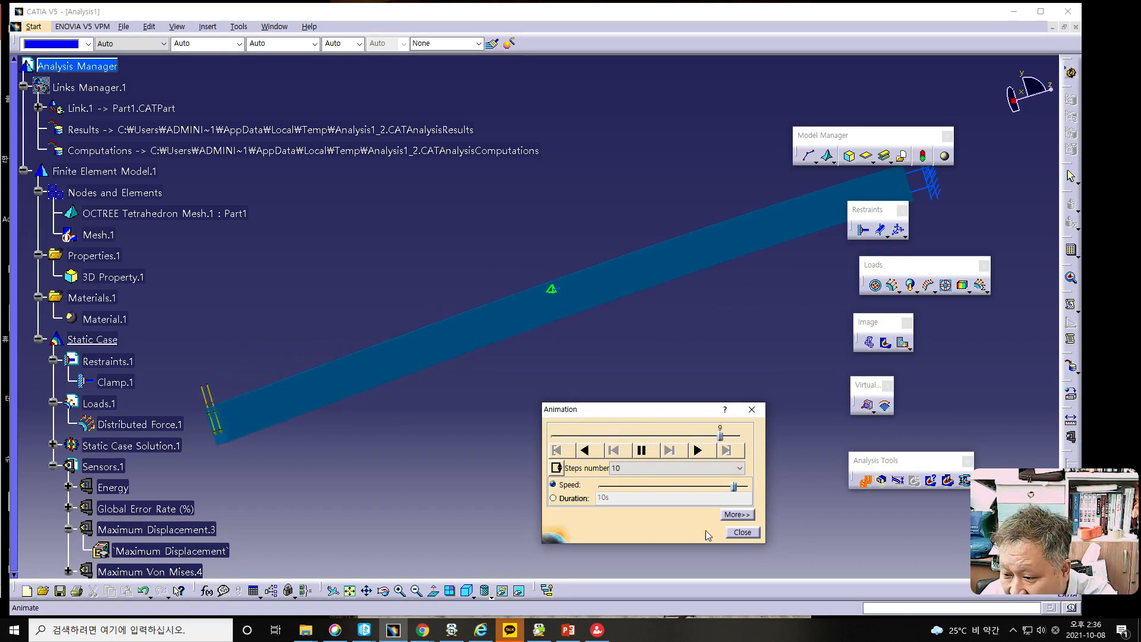
left_click(743, 532)
- Display the displacement image and change its type from Symbol to Average iso with the Norm criterion
left_click(904, 343)
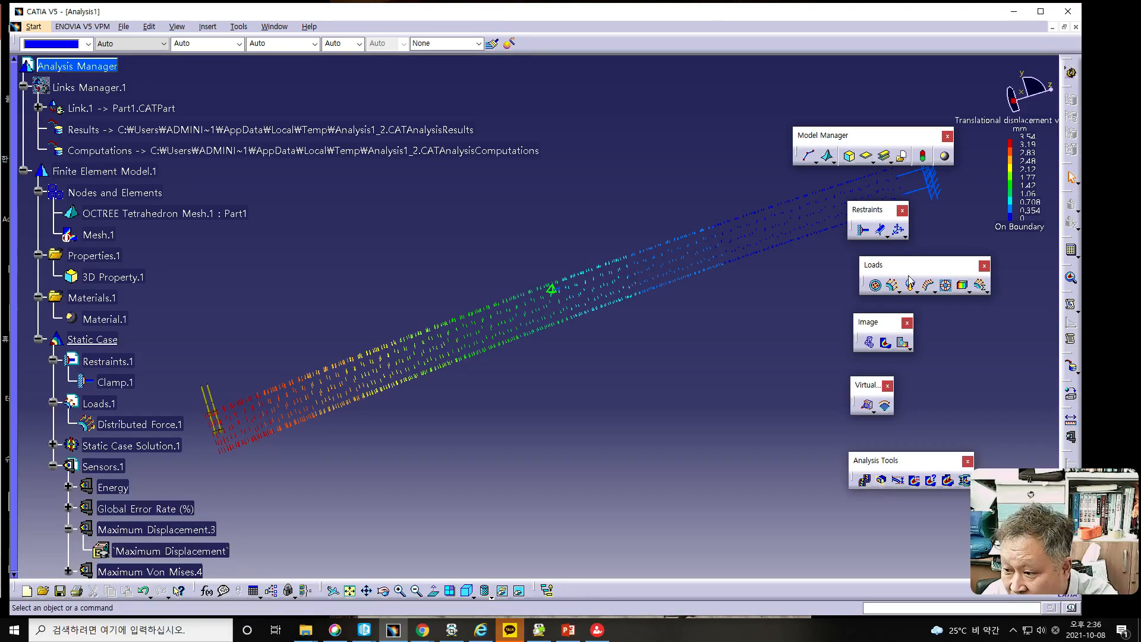
double_click(559, 300)
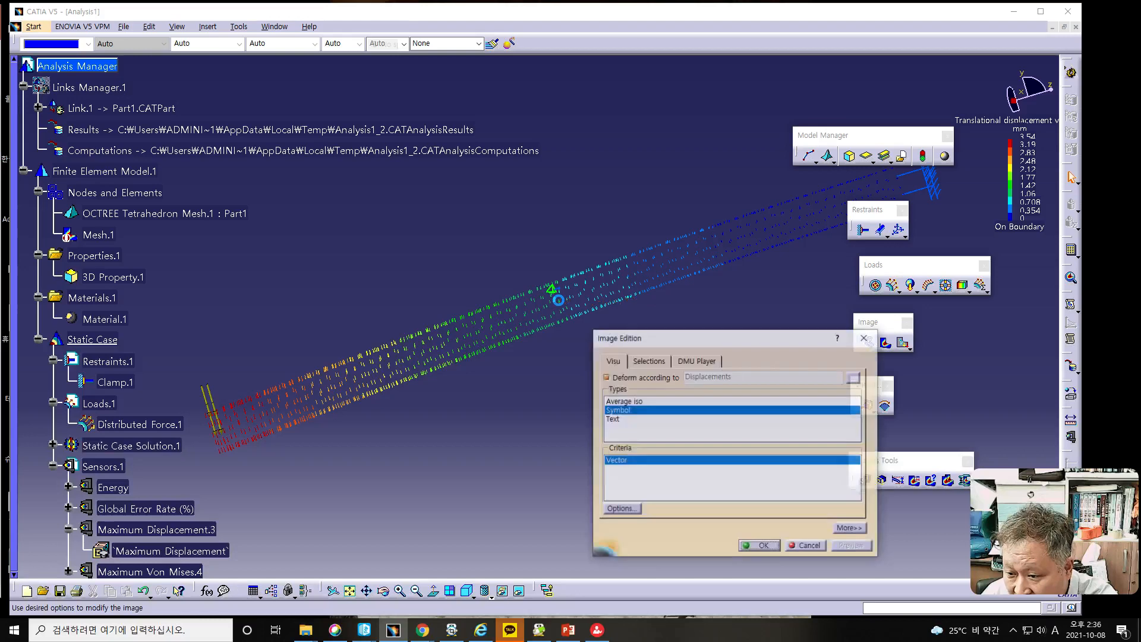
left_click(606, 377)
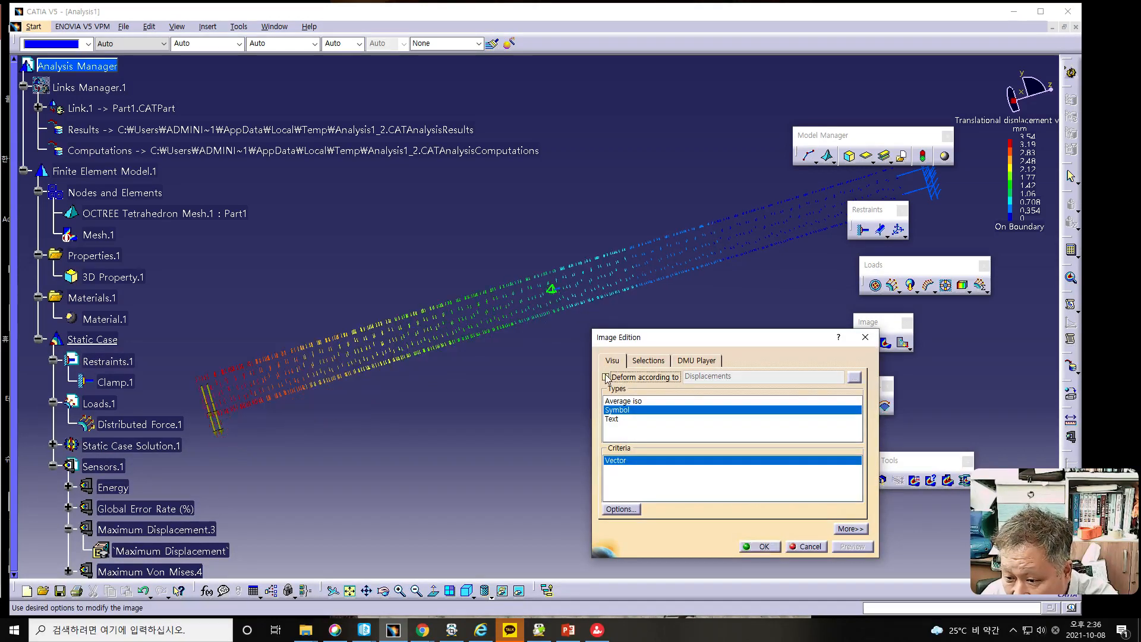
left_click(613, 402)
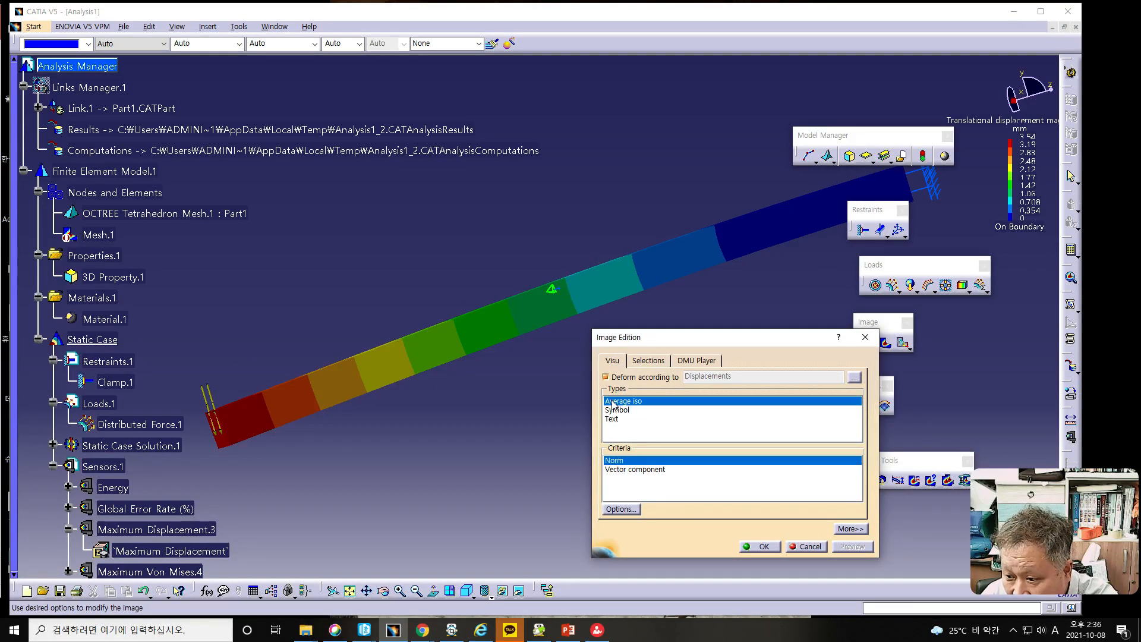
scroll(497, 334, "down", 1)
middle_click_drag(496, 334, 497, 390)
left_click(759, 547)
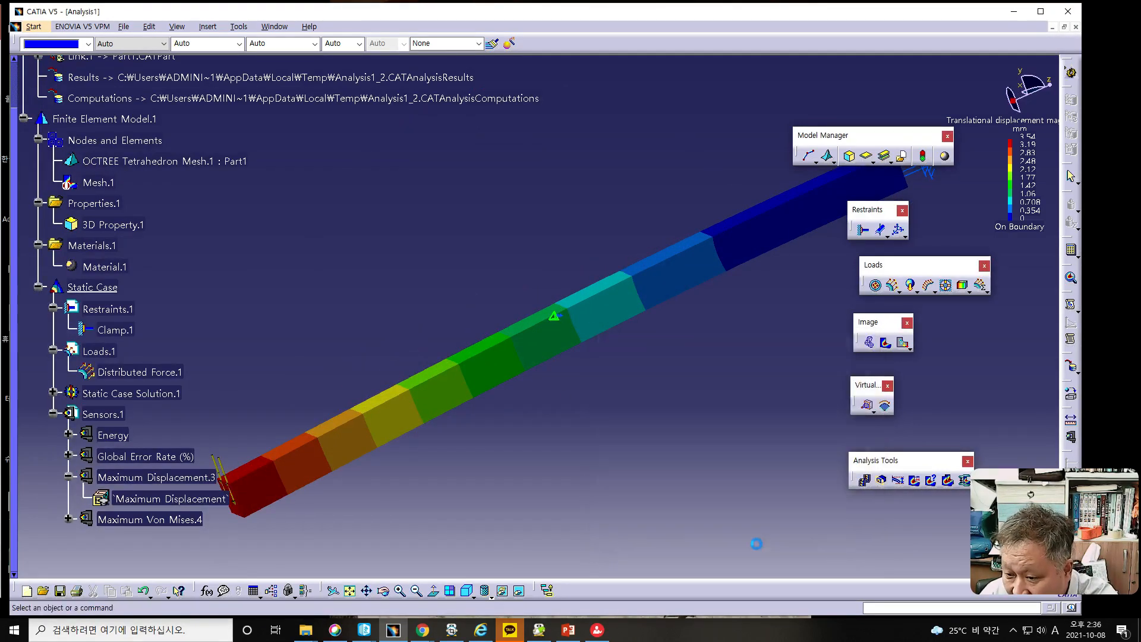
- Animate the translational displacement image, close the animation and switch to PowerPoint
left_click(863, 481)
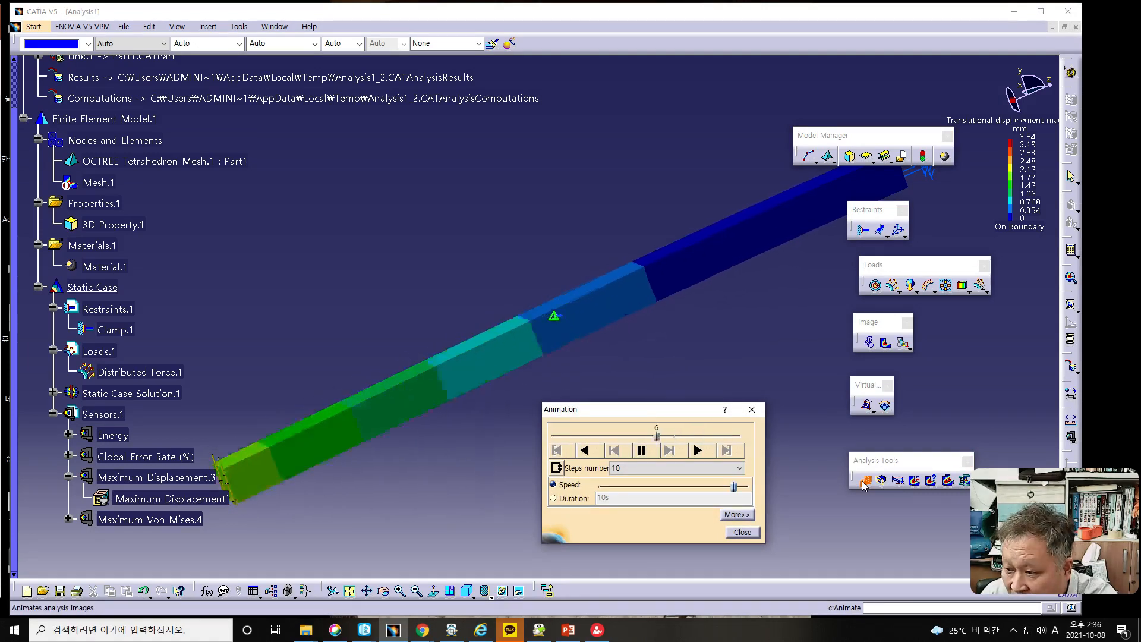
left_click(742, 532)
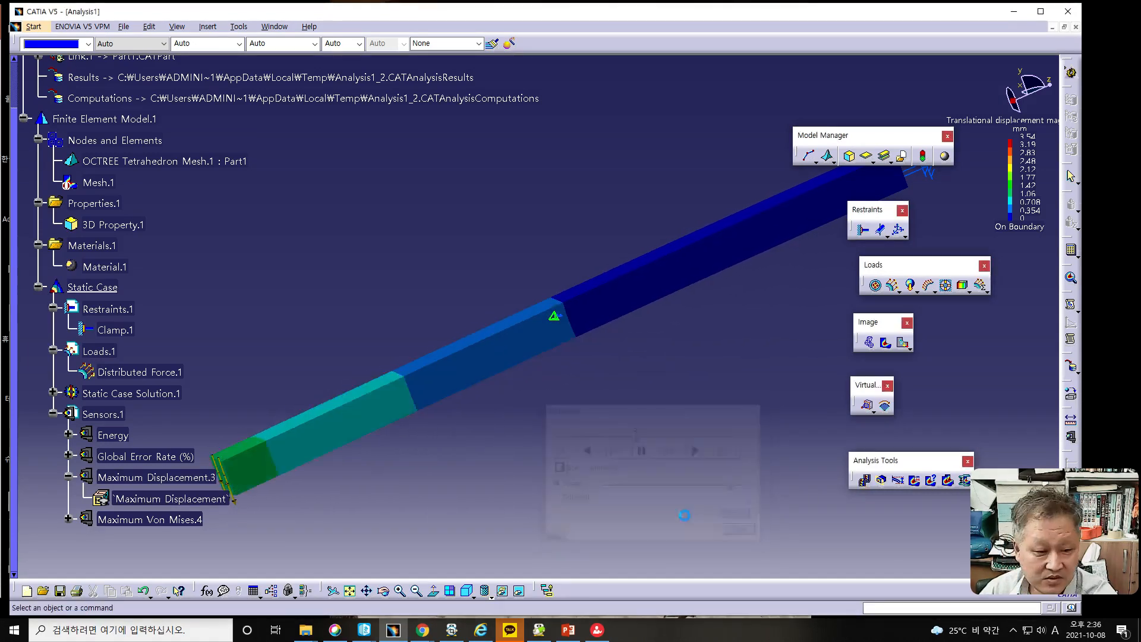
left_click(568, 631)
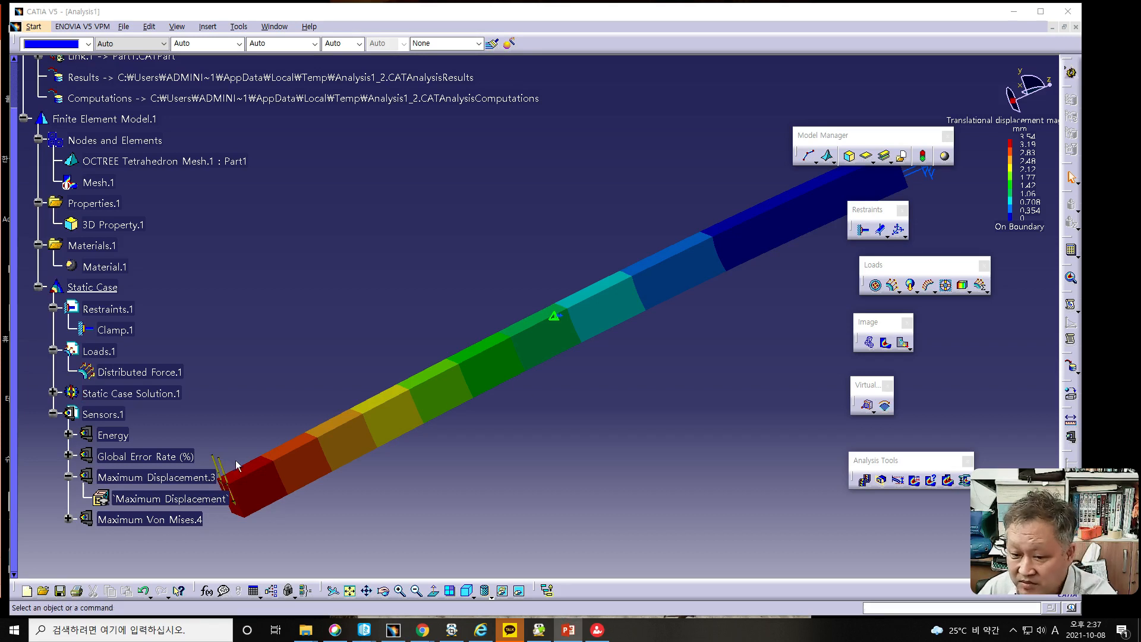
- Switch back to CATIA, display the Von Mises stress image and examine the global maximum label near the clamped end
left_click(886, 347)
left_click(887, 347)
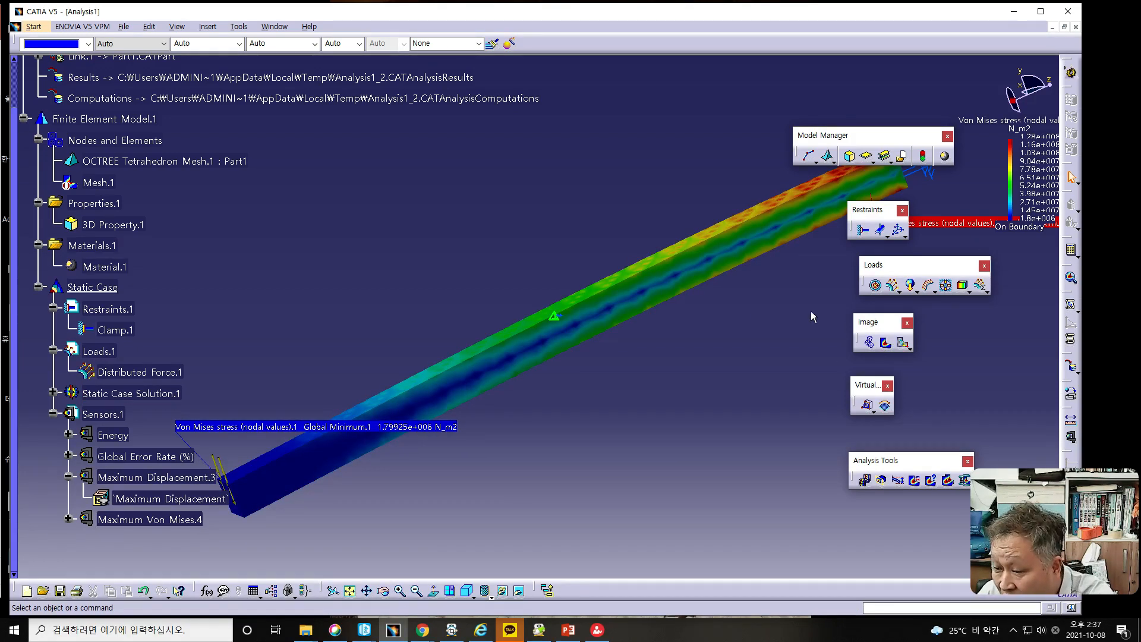
middle_click_drag(756, 313, 528, 428)
middle_click_drag(785, 397, 663, 284)
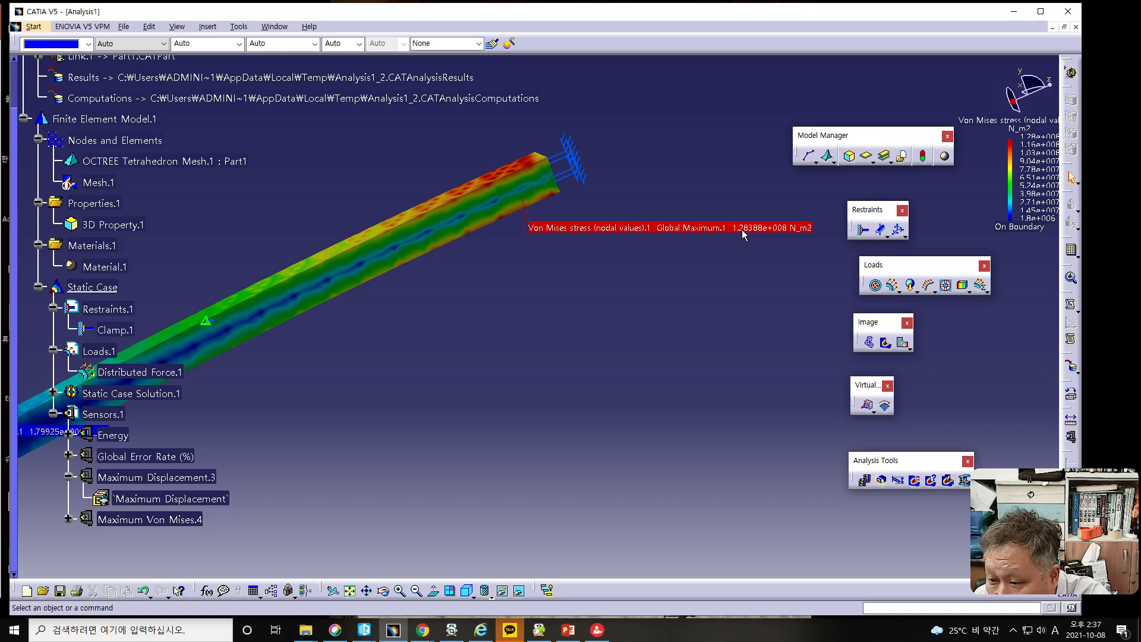
- Open the Maximum Von Mises sensor and read its stress parameter, comparing it with the global maximum label before cancelling
left_click(126, 520)
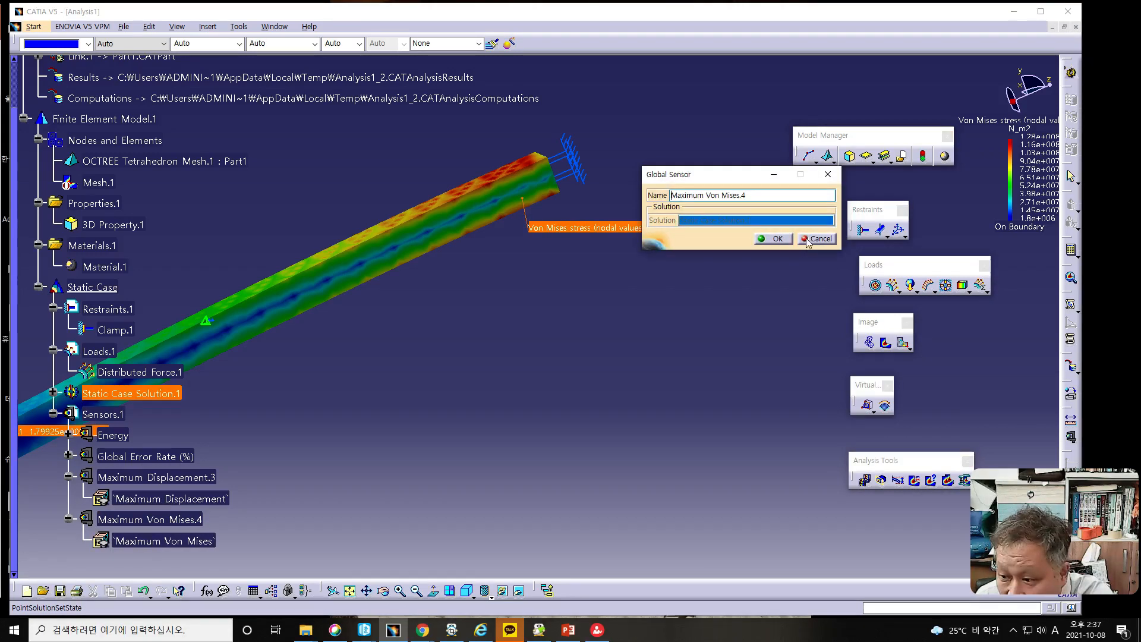
left_click(807, 240)
double_click(160, 541)
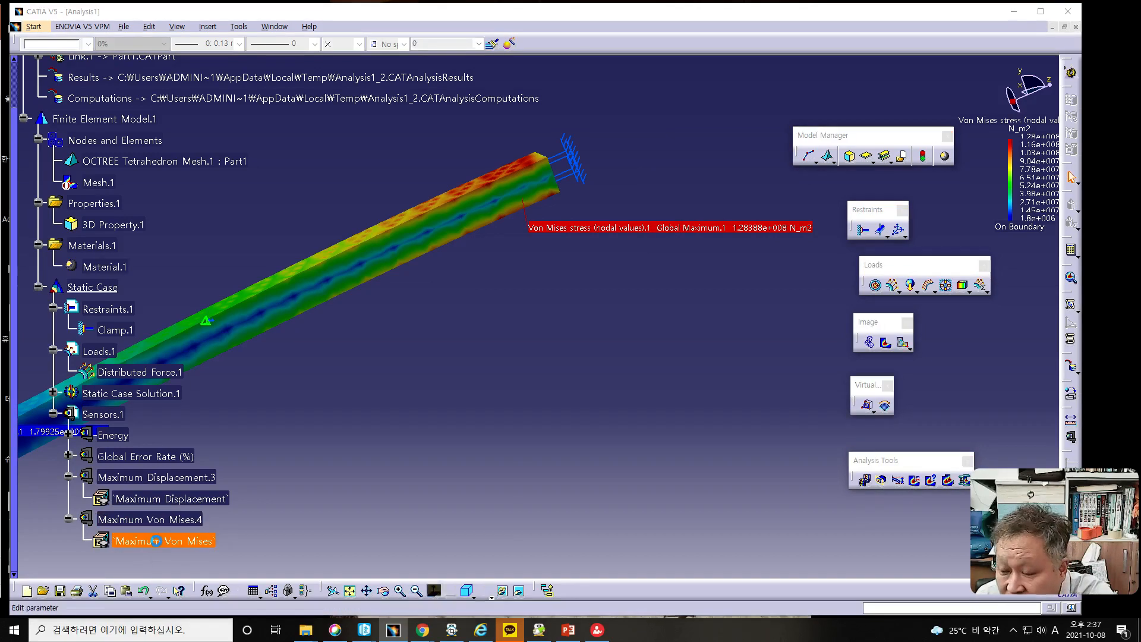
left_click_drag(312, 550, 629, 247)
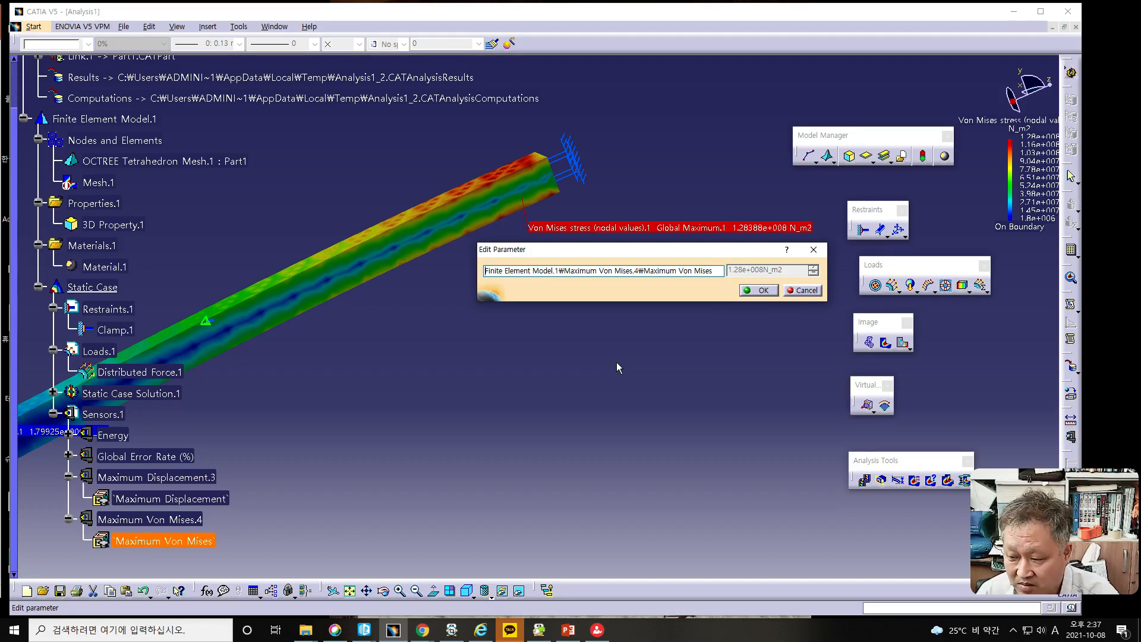
left_click(801, 290)
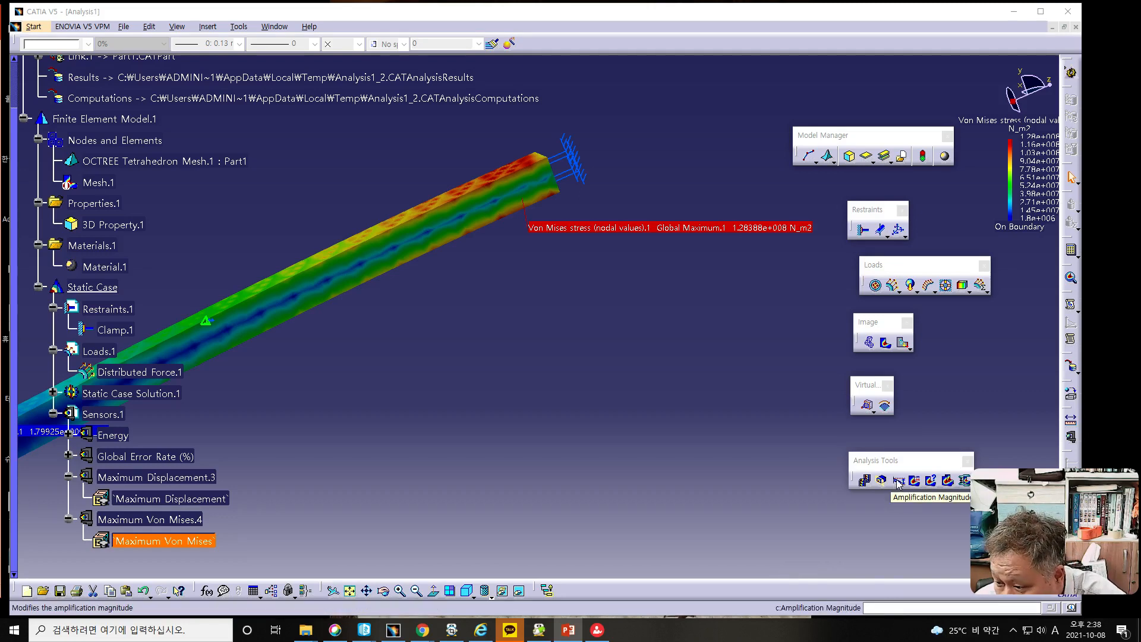
- Show the Information for the global maximum extremum to read its value, node and coordinates, then close it
left_click(933, 480)
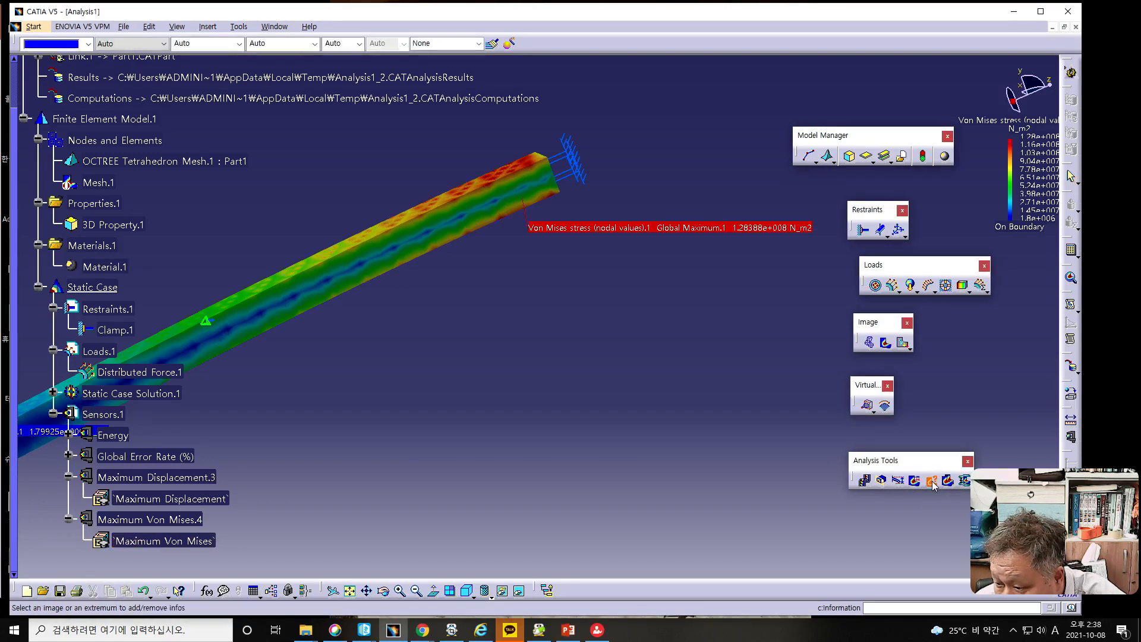
left_click(703, 231)
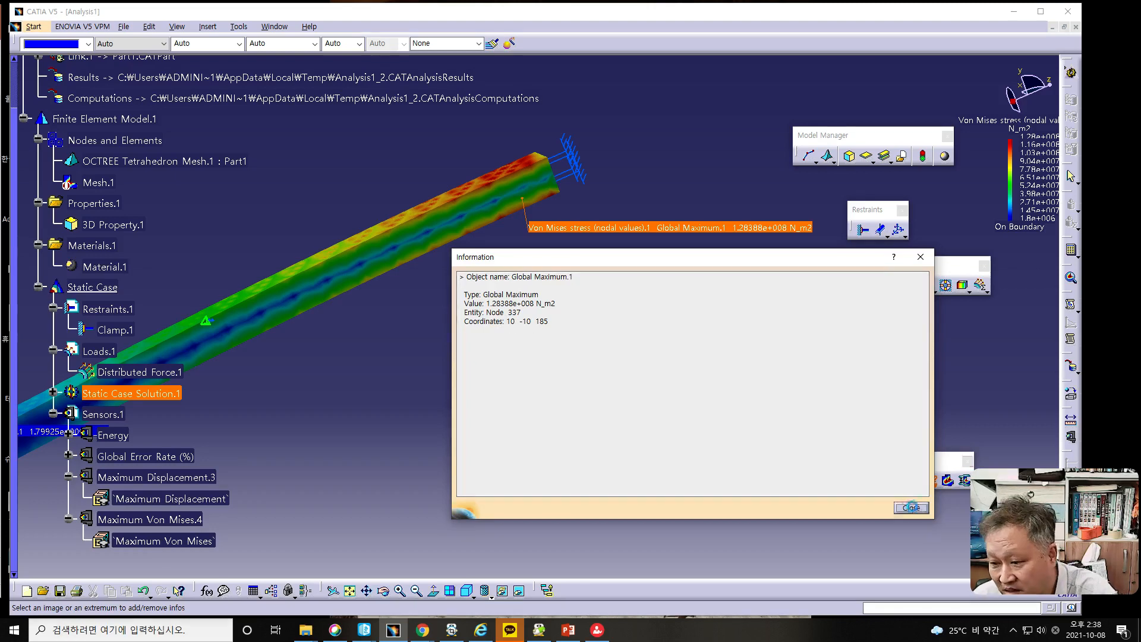
left_click(911, 508)
- Dismiss the label edition of the global minimum extremum and show its Information to read value, node and coordinates
middle_click_drag(277, 385, 619, 321)
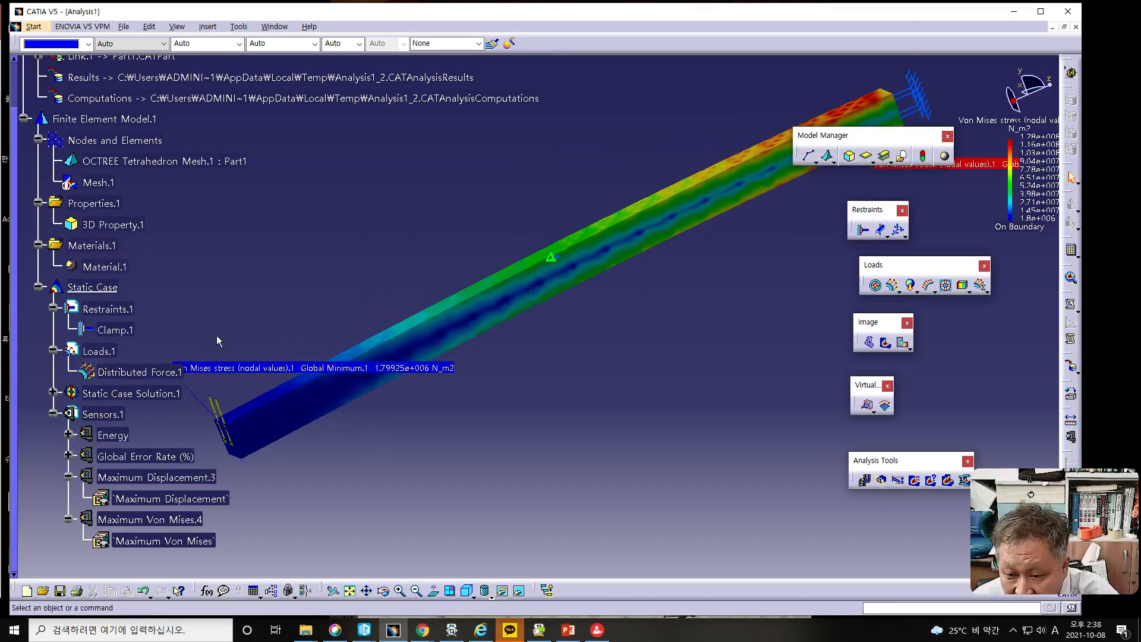
double_click(241, 366)
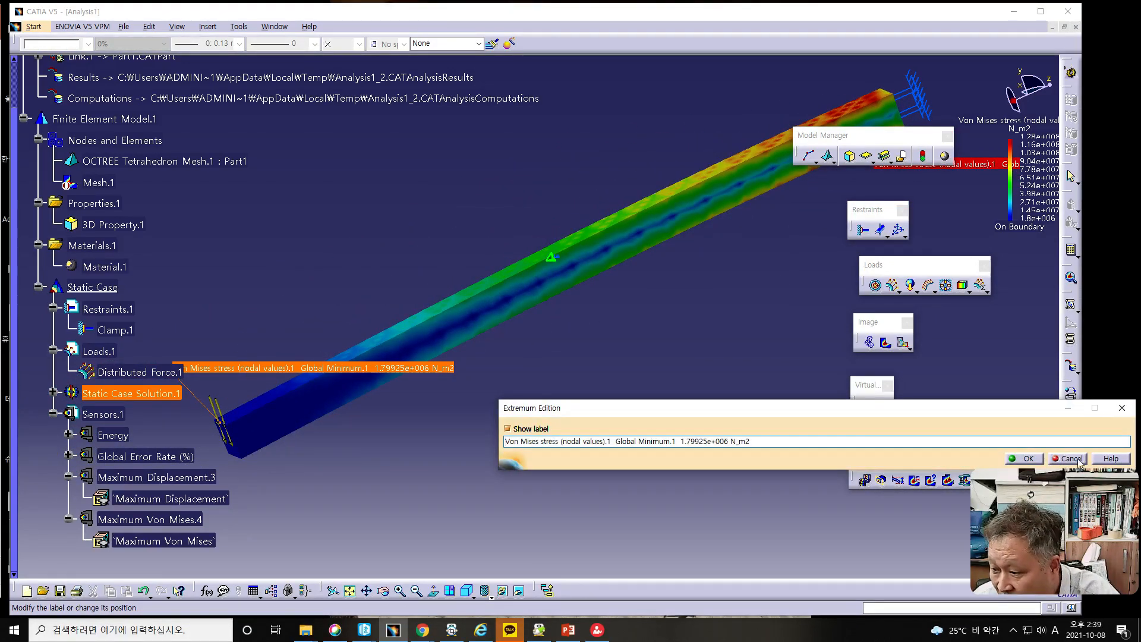
key("Return")
left_click(927, 479)
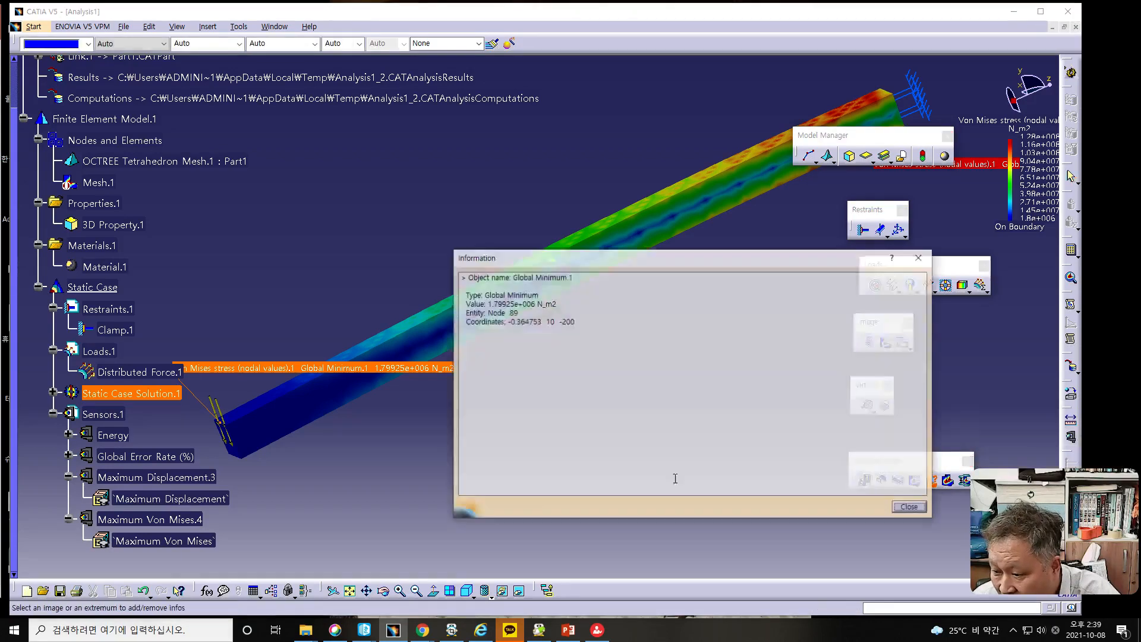
- Close the global minimum's Information, show it for the Von Mises stress image to read an element's values, extrema and steel properties, and close it
left_click(910, 508)
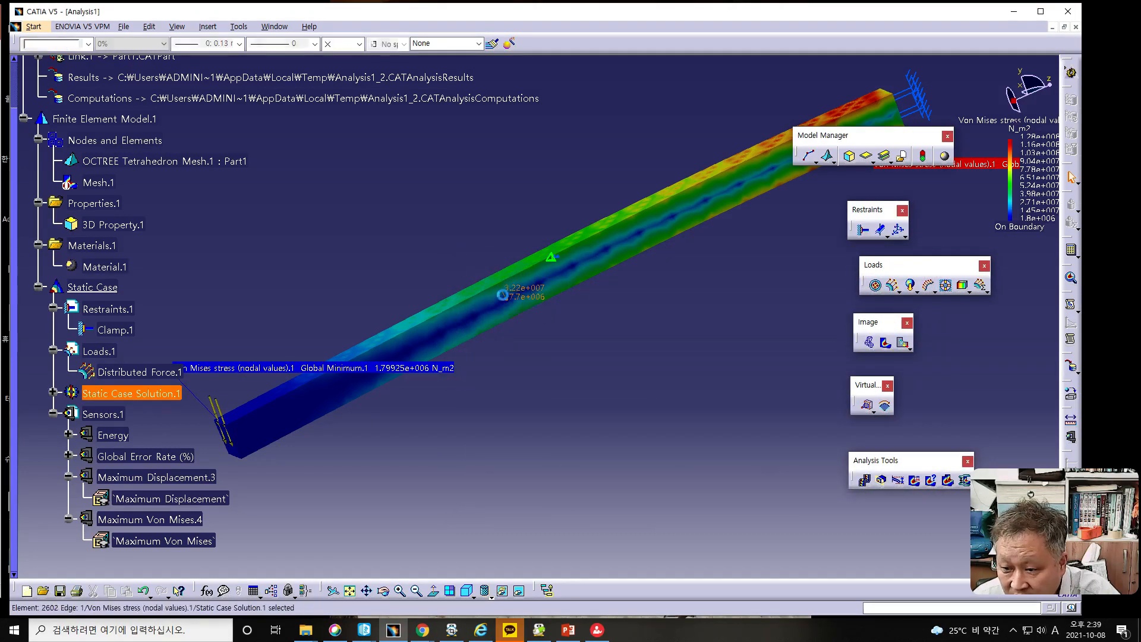
left_click(505, 295)
left_click(932, 482)
left_click_drag(573, 257, 724, 291)
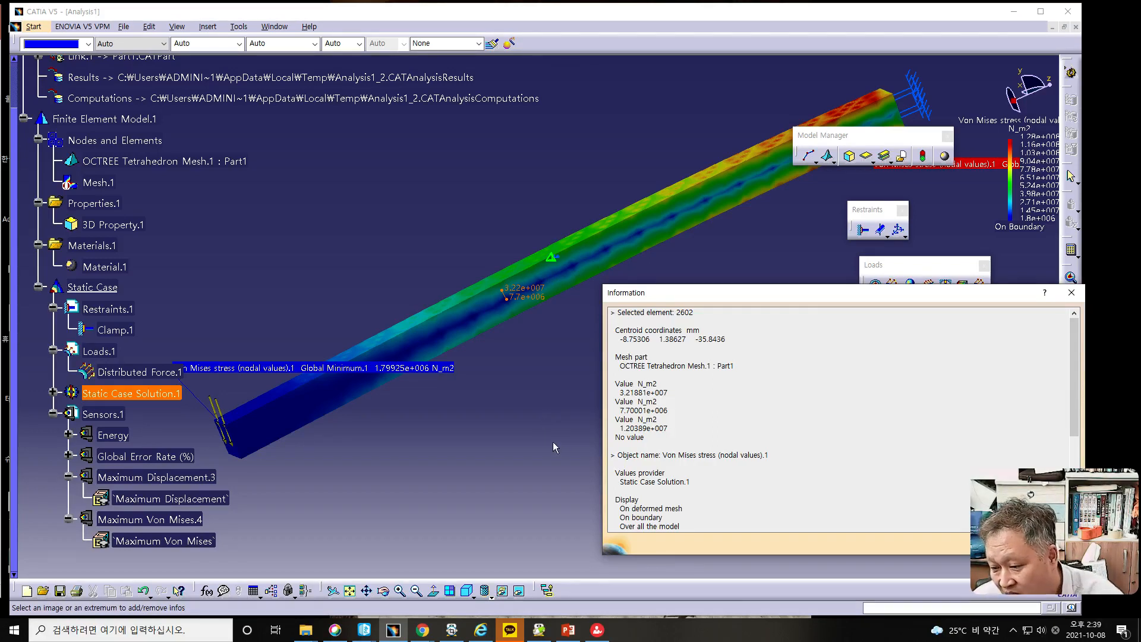
scroll(638, 476, "down", 6)
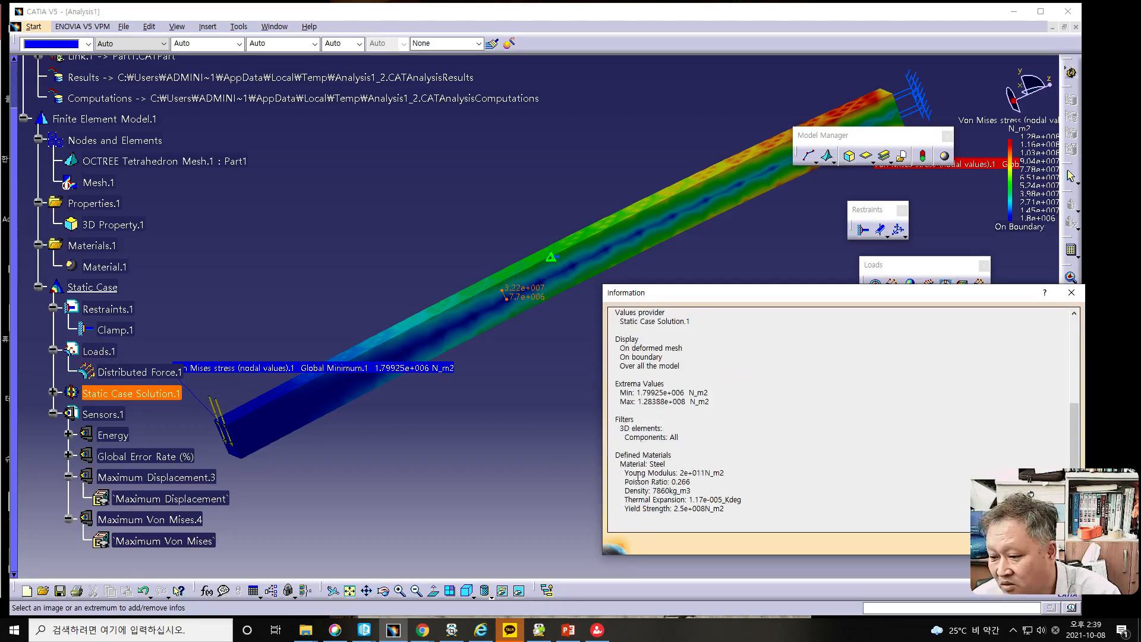
left_click_drag(933, 301, 736, 295)
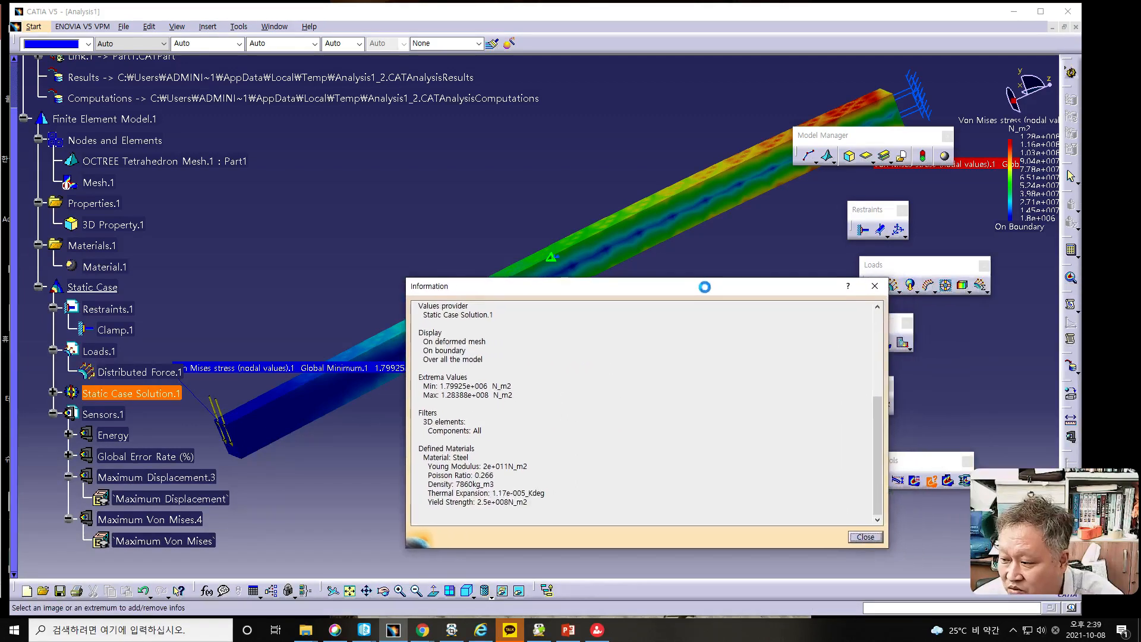
left_click(868, 538)
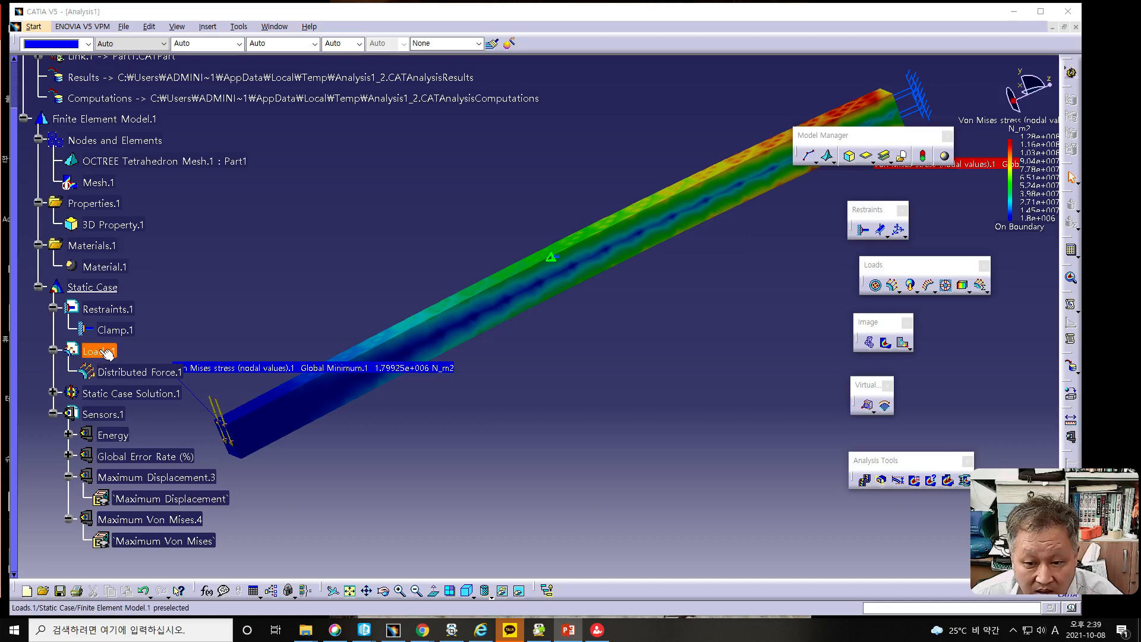
- Activate the Mesh.1 image alongside the Von Mises stress image and render the bar shaded with its element edges
right_click(106, 183)
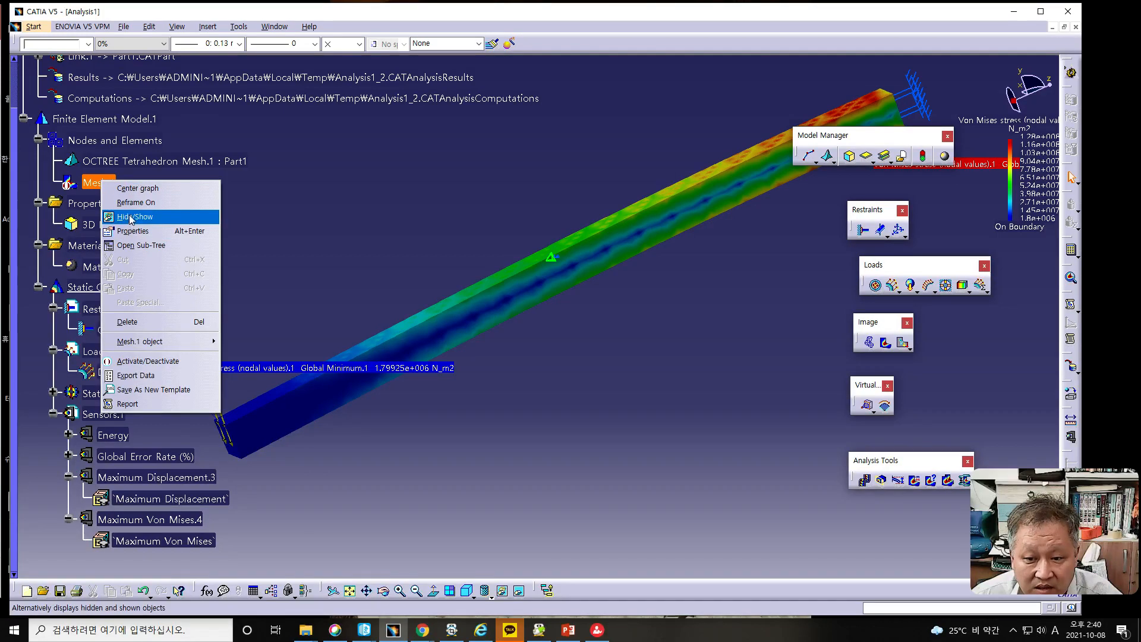
left_click(145, 363)
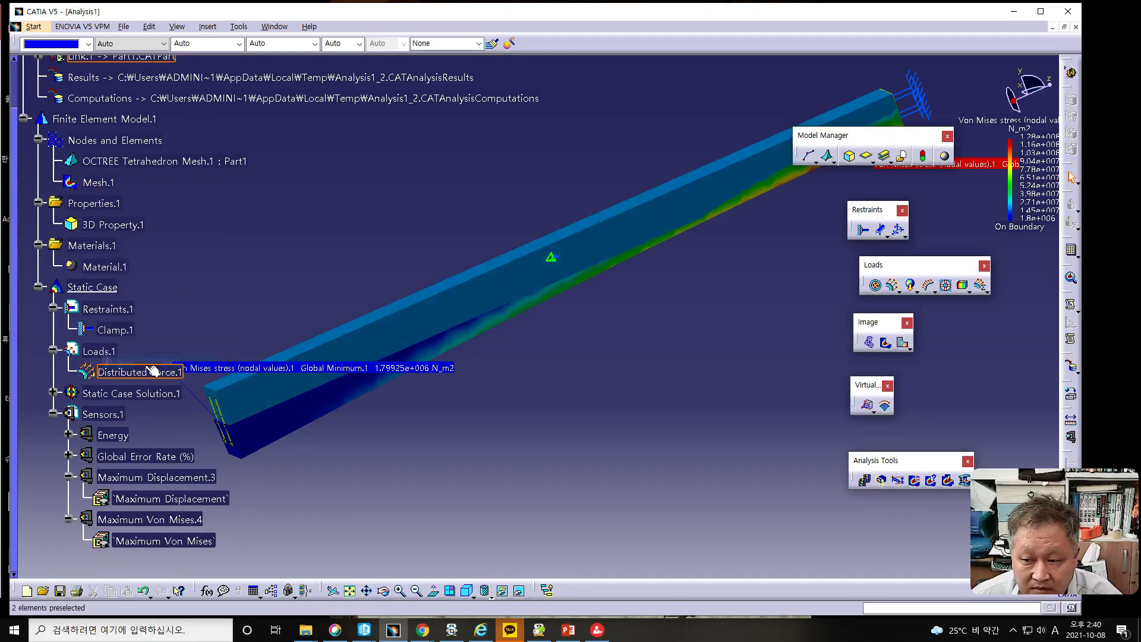
middle_click_drag(565, 415, 525, 386)
left_click(493, 599)
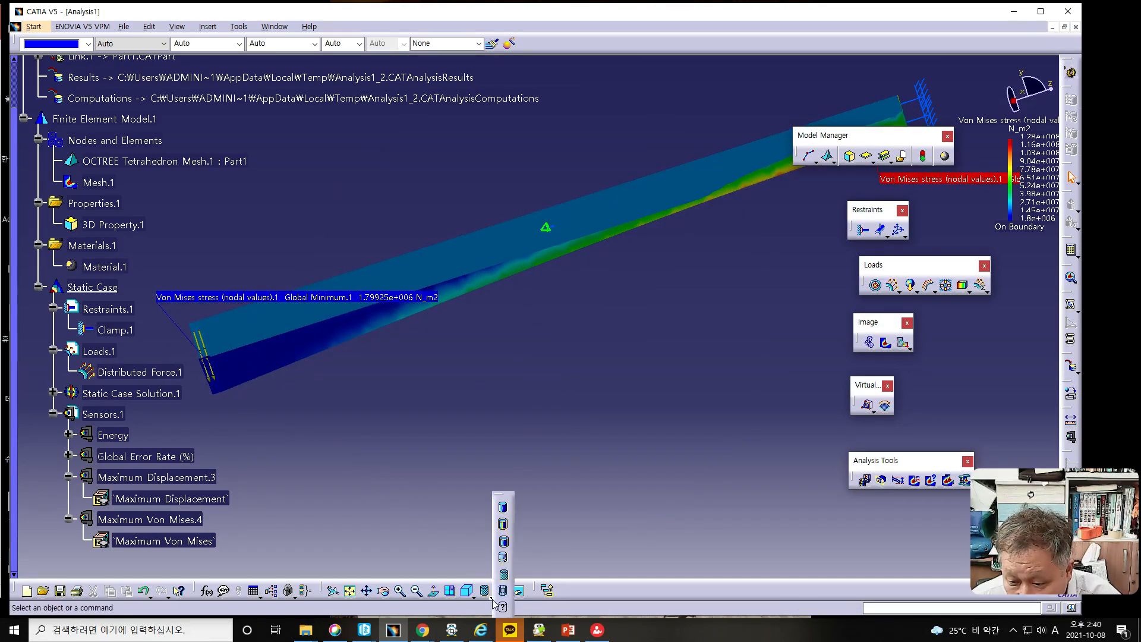
left_click(501, 543)
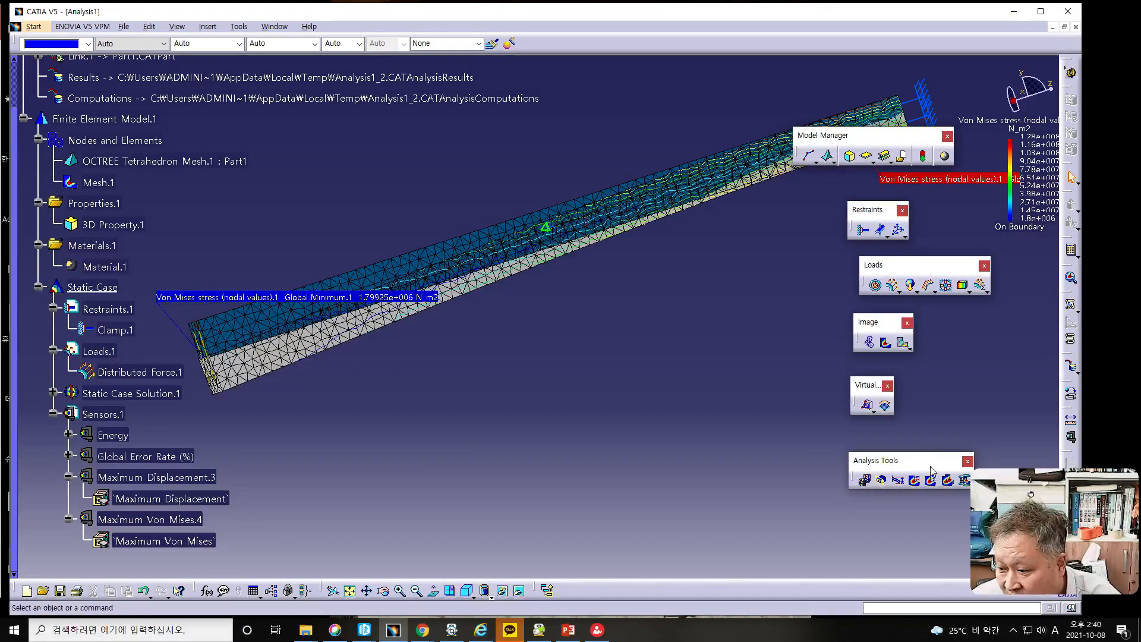
- Apply an Images Layout that explodes the mesh and stress images along Y at a distance of 100mm
left_click_drag(933, 466, 865, 458)
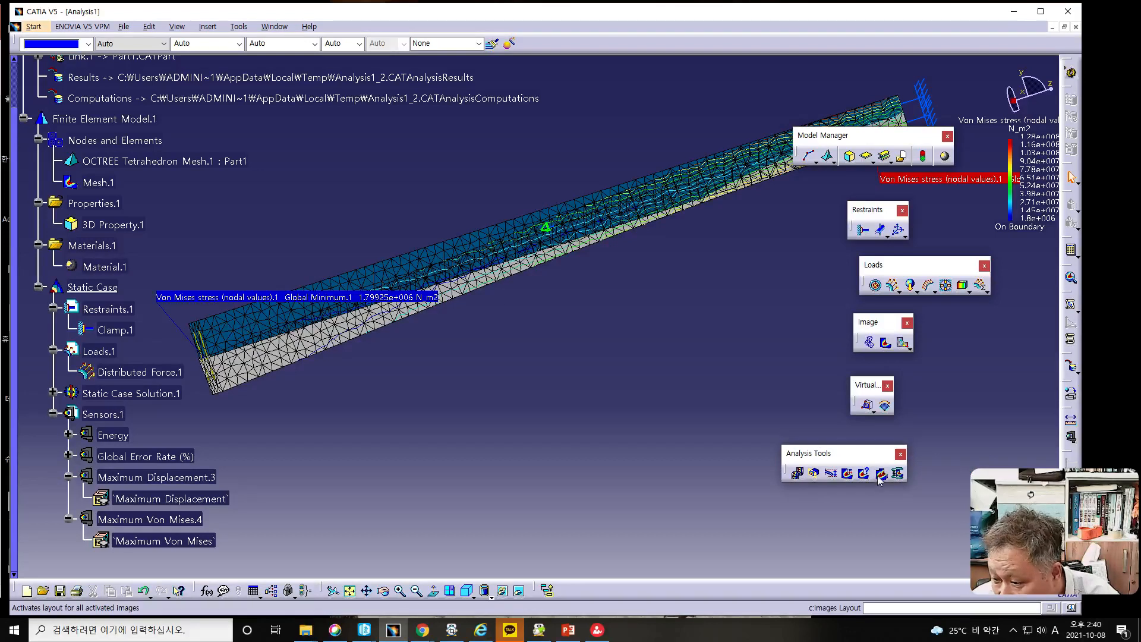
left_click(881, 474)
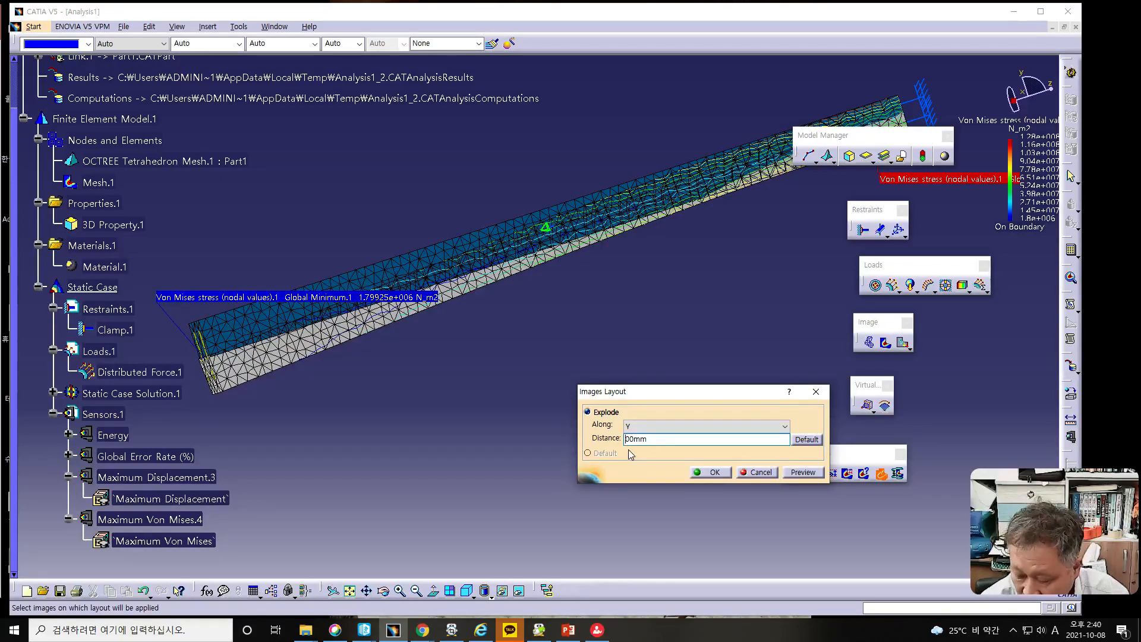
left_click(807, 474)
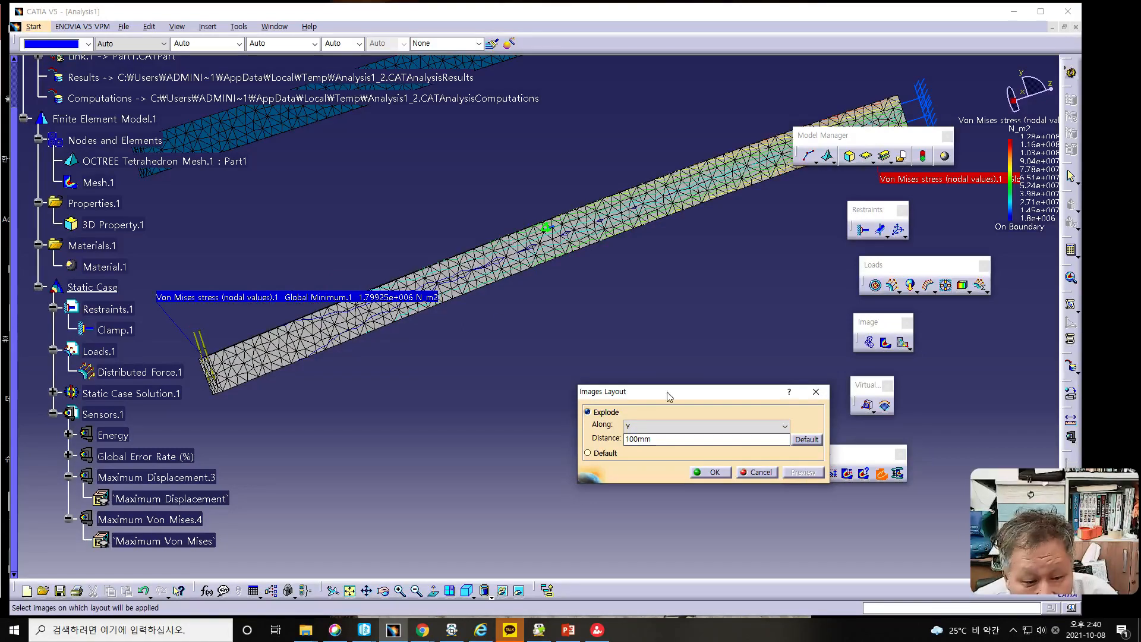
left_click(807, 474)
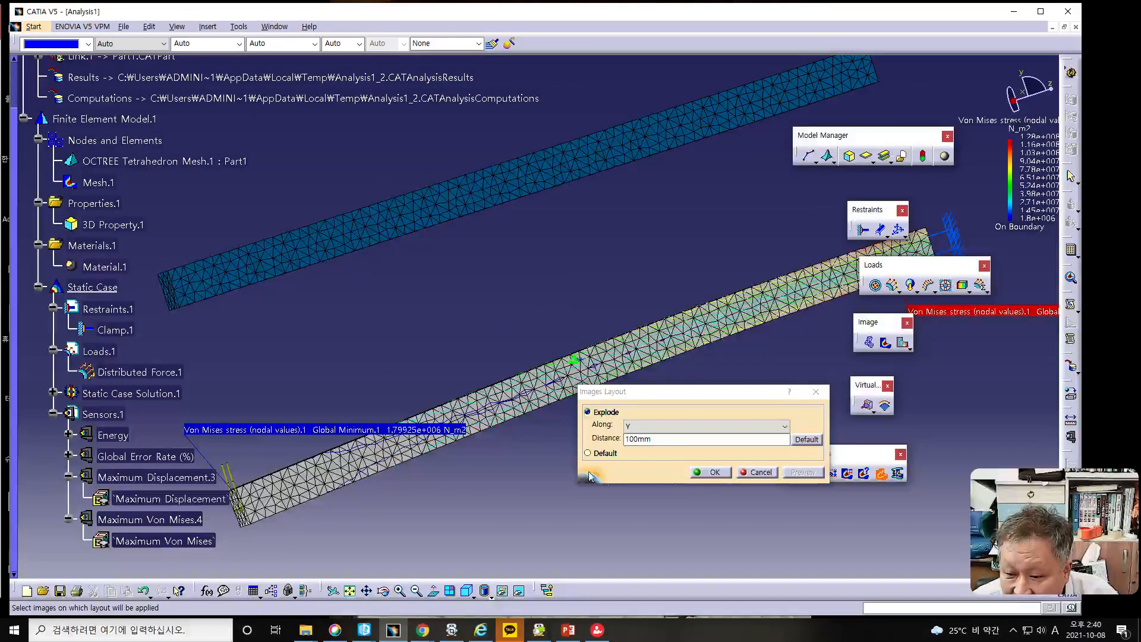
left_click(706, 474)
middle_click_drag(600, 463, 510, 455)
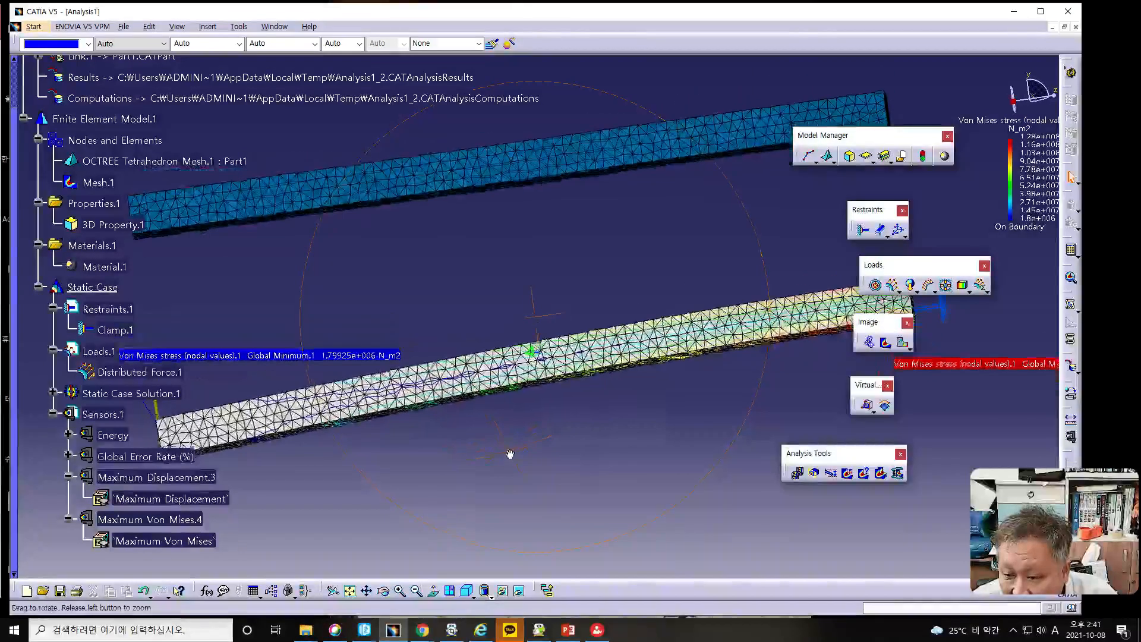
- Animate the Y-exploded images and compare the deforming bar with the undeformed mesh from the side before closing the animation
left_click(798, 474)
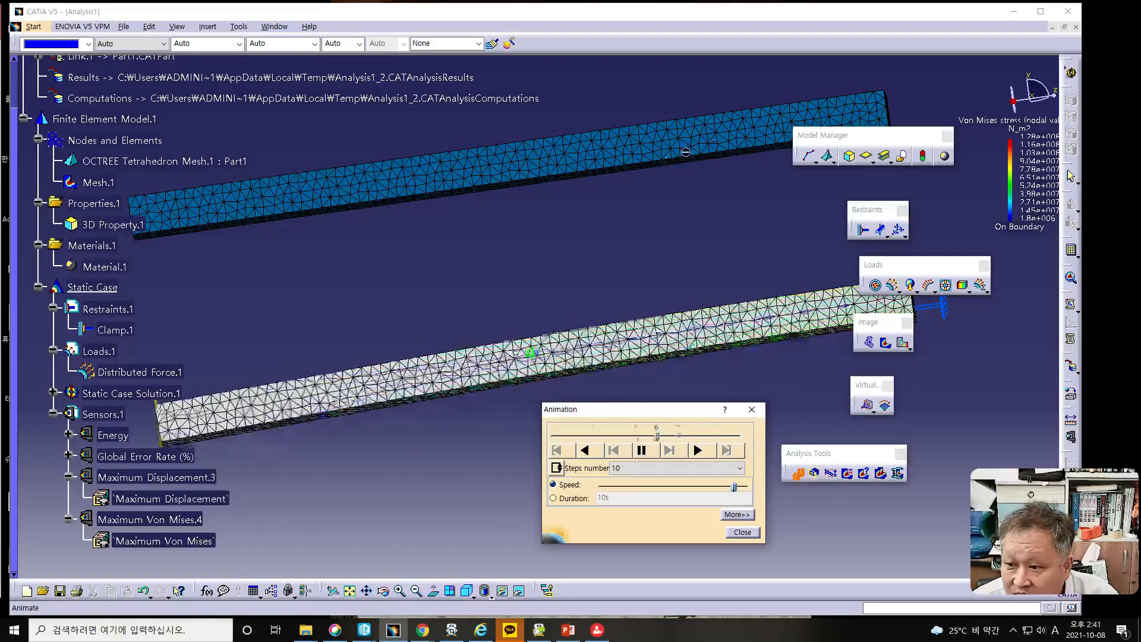
scroll(808, 211, "down", 1)
middle_click_drag(807, 211, 818, 260)
middle_click_drag(548, 243, 547, 265)
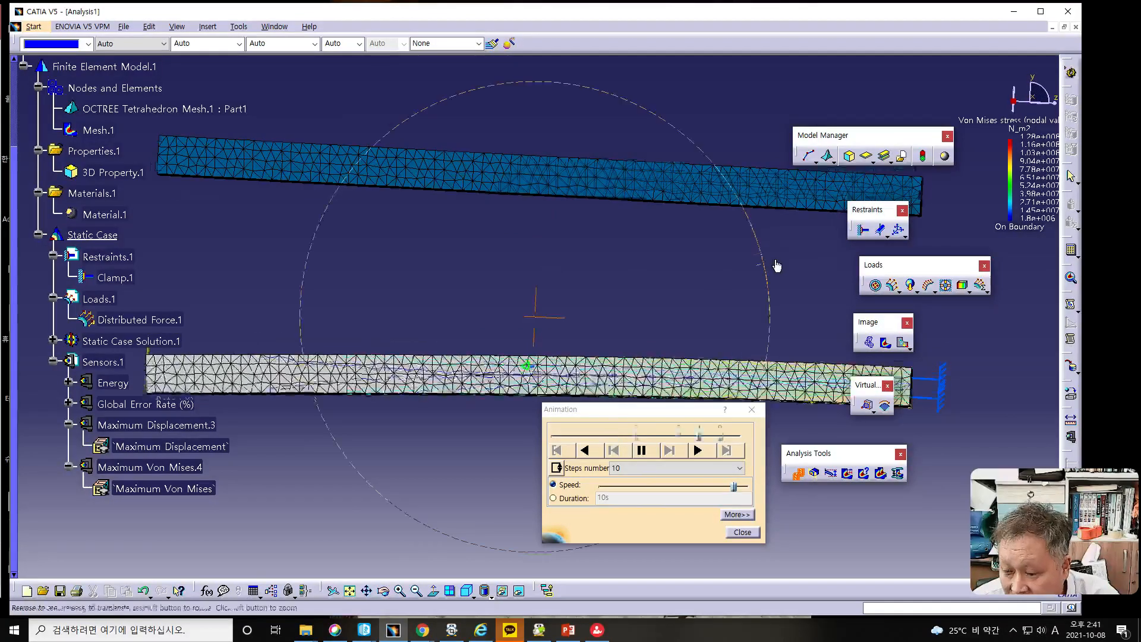
middle_click_drag(777, 266, 779, 251)
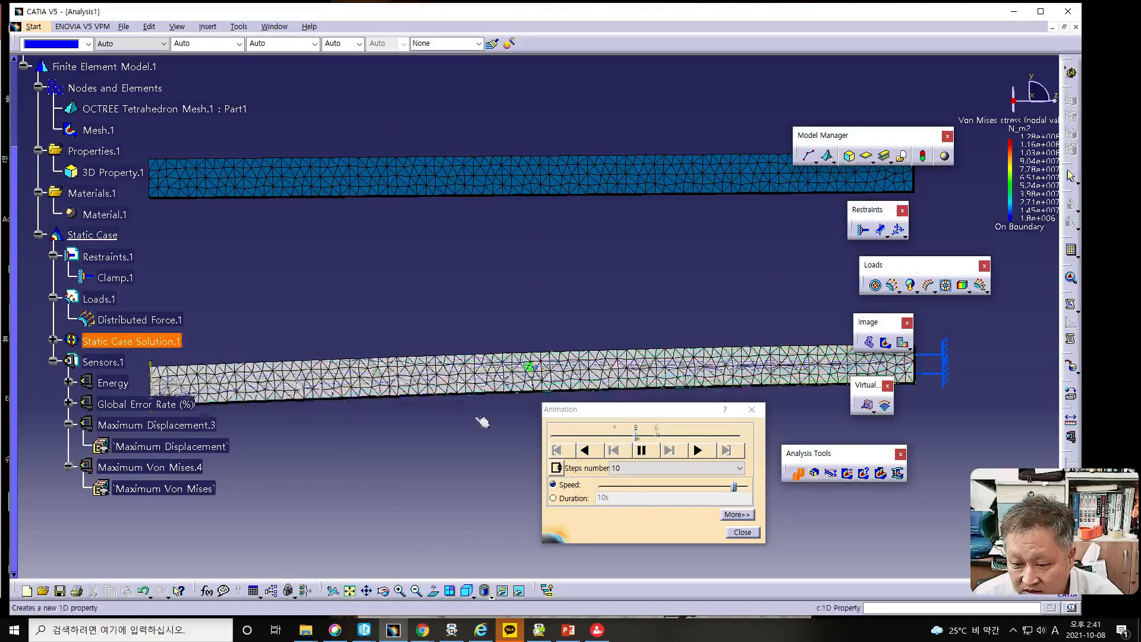
left_click(742, 532)
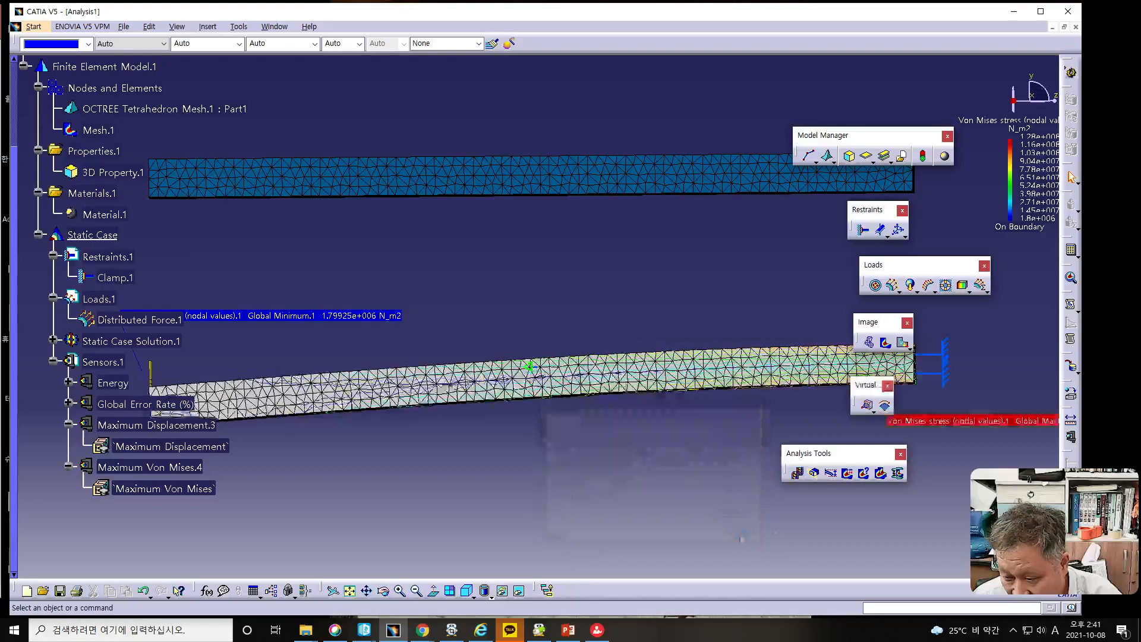
- Change the Images Layout to explode the mesh and stress images along X at a distance of 100mm
left_click(882, 474)
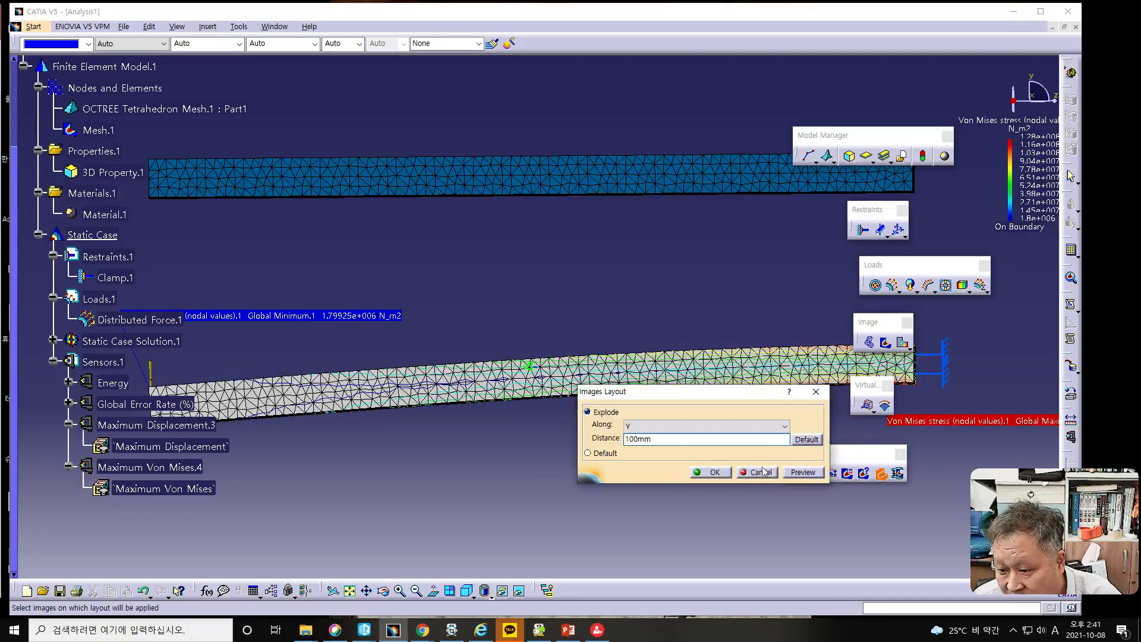
left_click(639, 433)
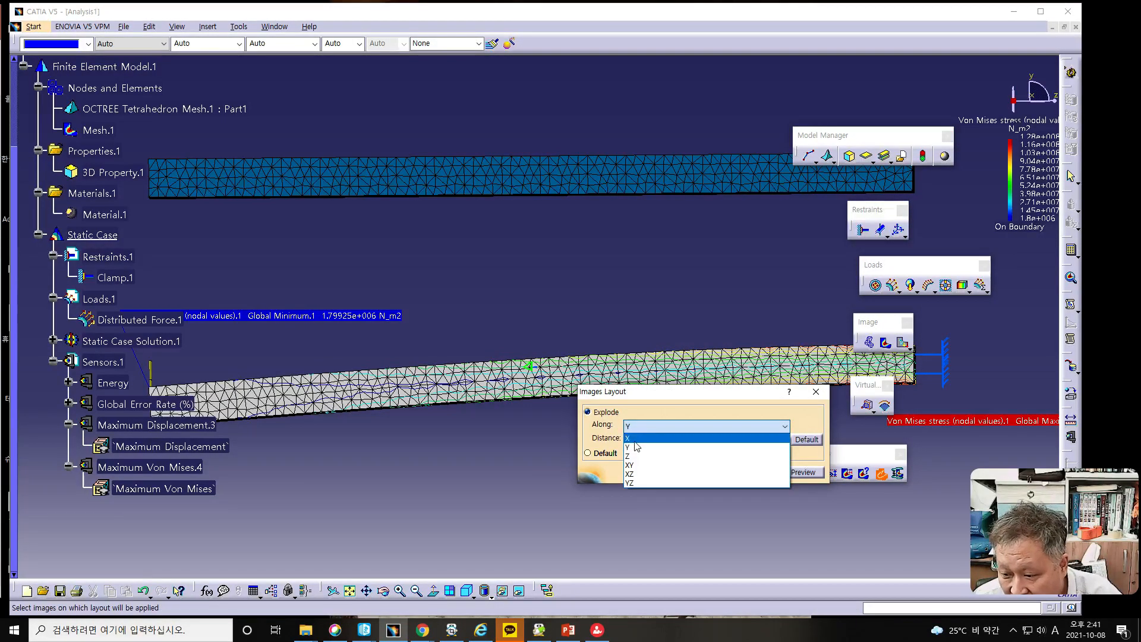
left_click(633, 438)
left_click(804, 472)
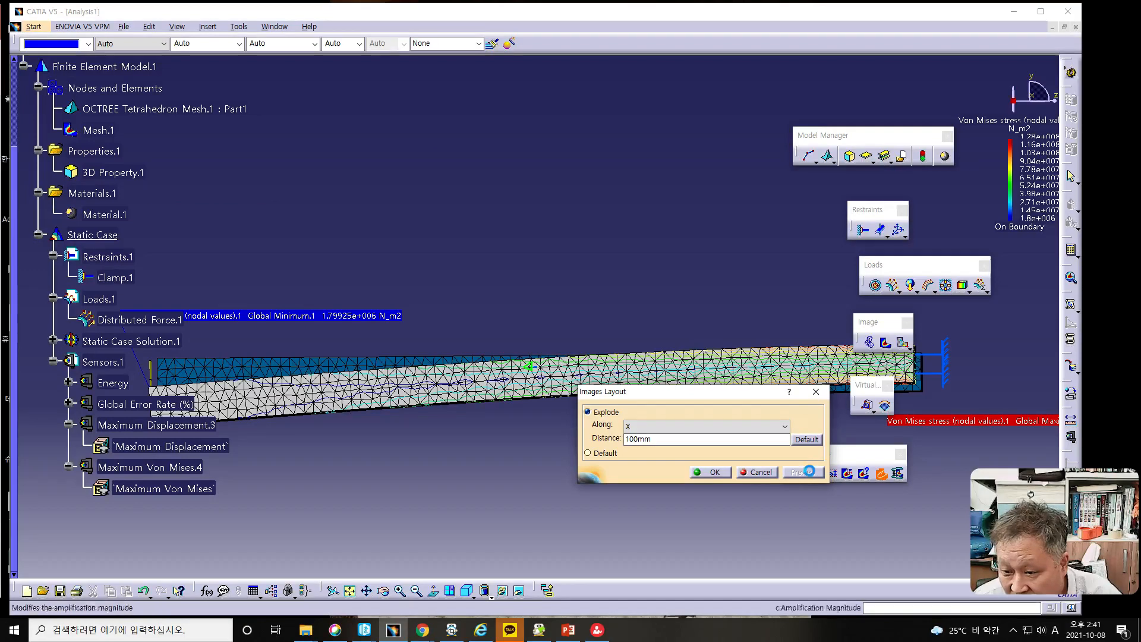
left_click(711, 472)
- Animate the X-exploded images to compare the bending bar with the undeformed mesh behind it, and close the animation
middle_click_drag(666, 422, 661, 393)
left_click(798, 473)
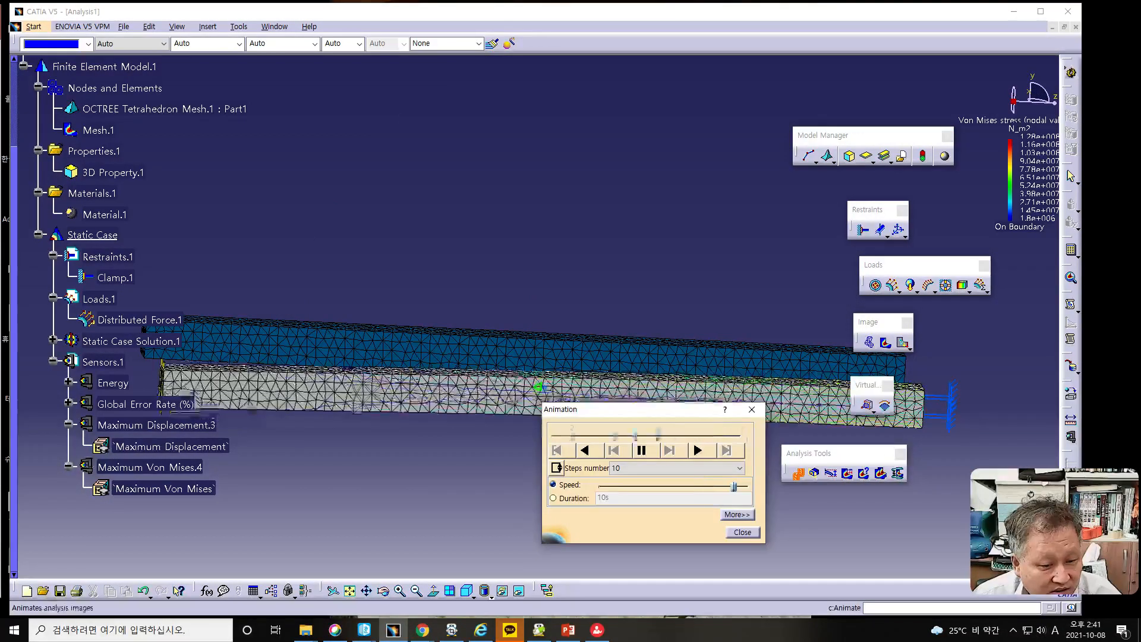
left_click(737, 533)
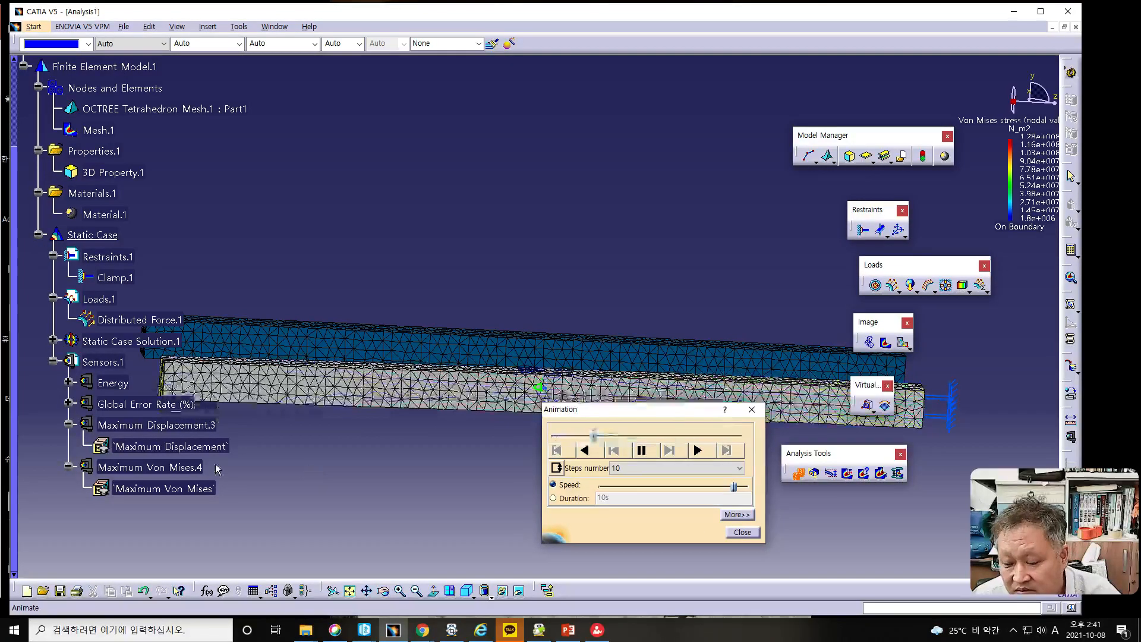
left_click(752, 533)
- Display the Displacement image of the static case solution and examine the translational displacement vectors along the bar
key("alt+Tab")
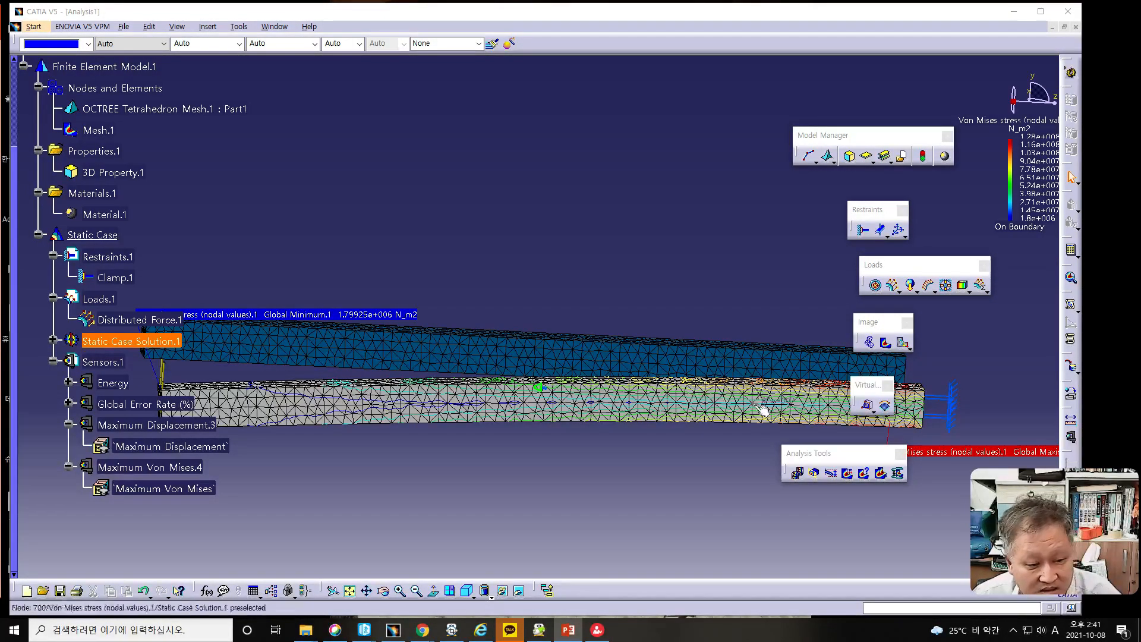
left_click(903, 346)
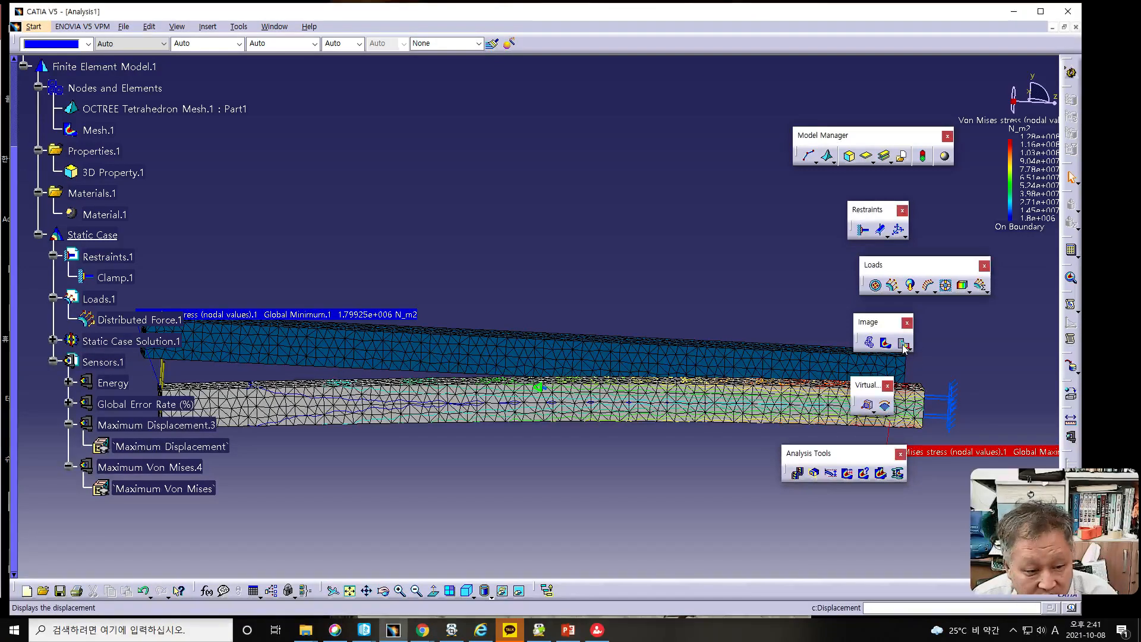
left_click(902, 345)
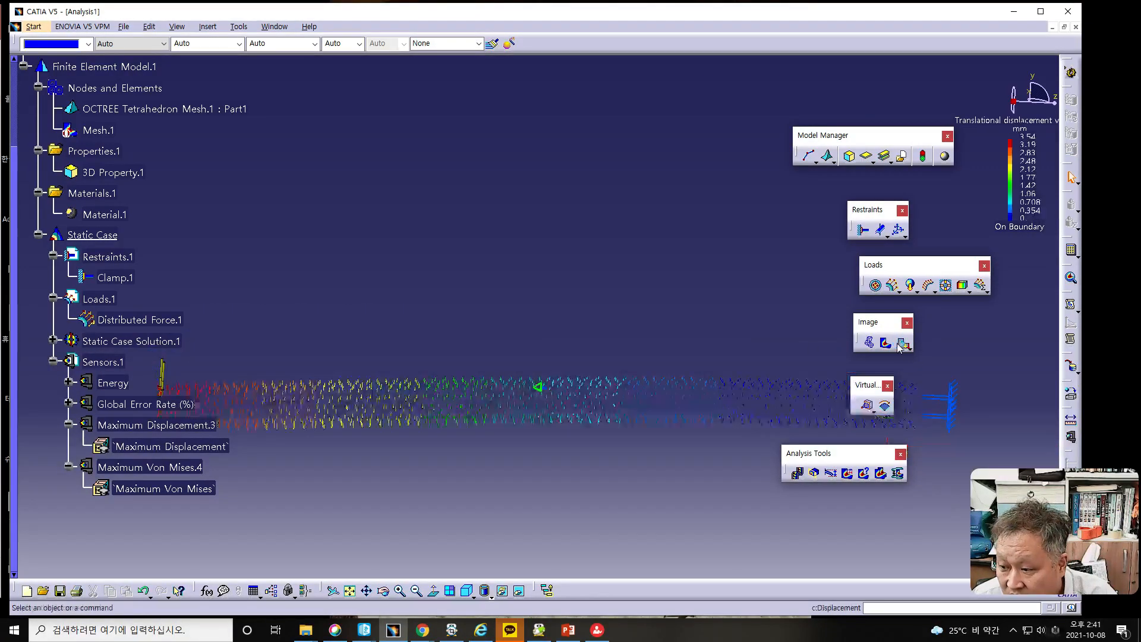
middle_click_drag(404, 331, 414, 361)
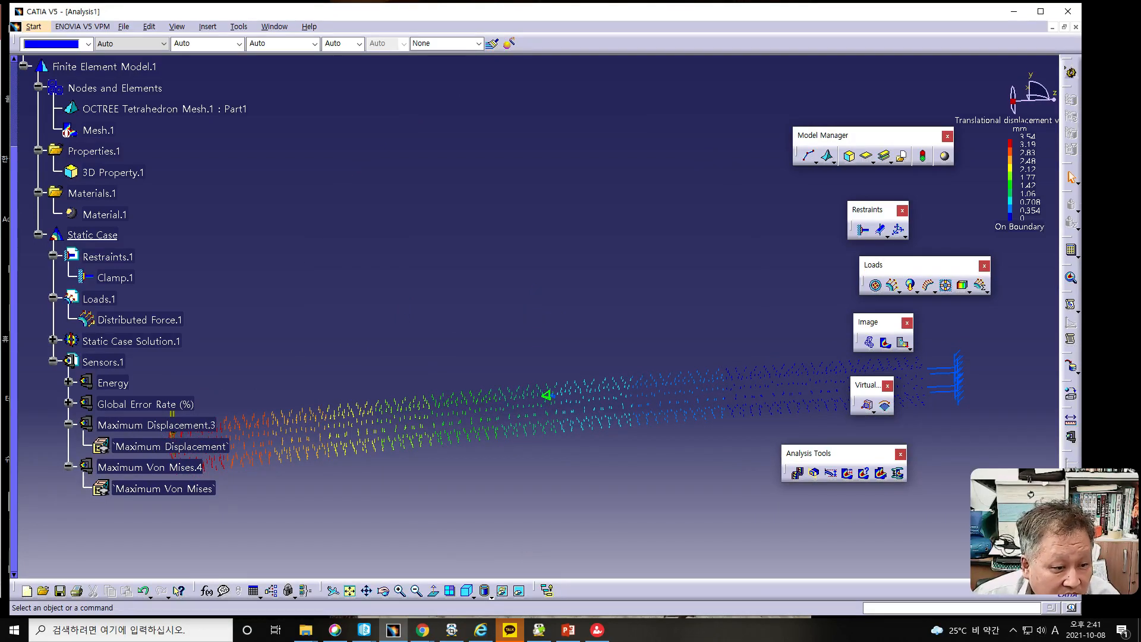
- Open the displacement image for editing and compare its Average iso and Symbol representations, ending on Symbol
key("alt+Tab")
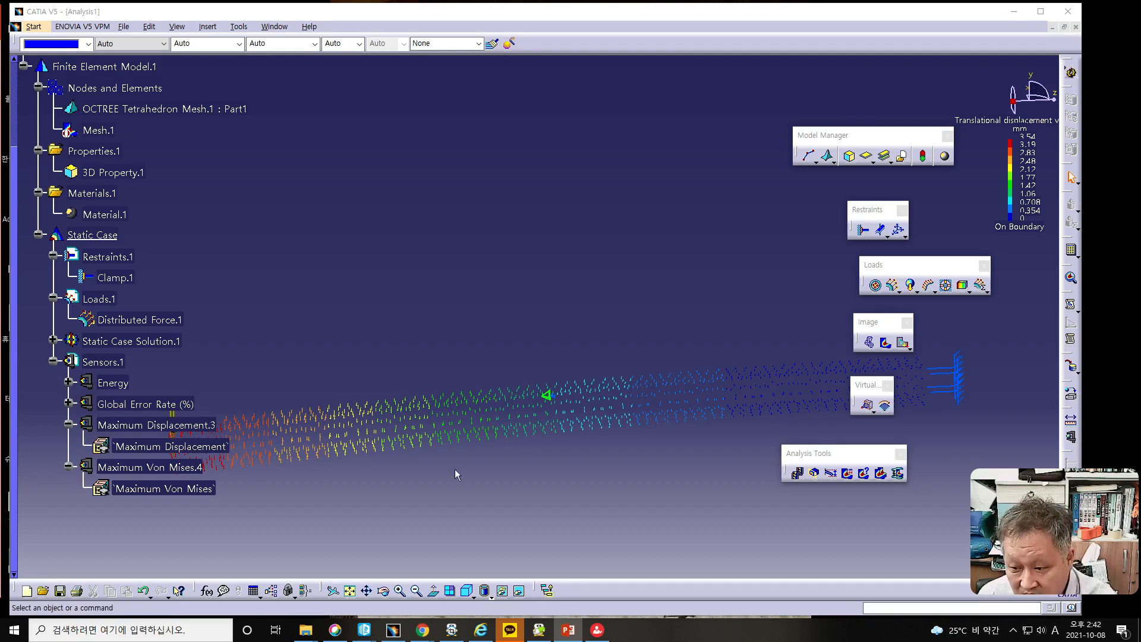
double_click(501, 400)
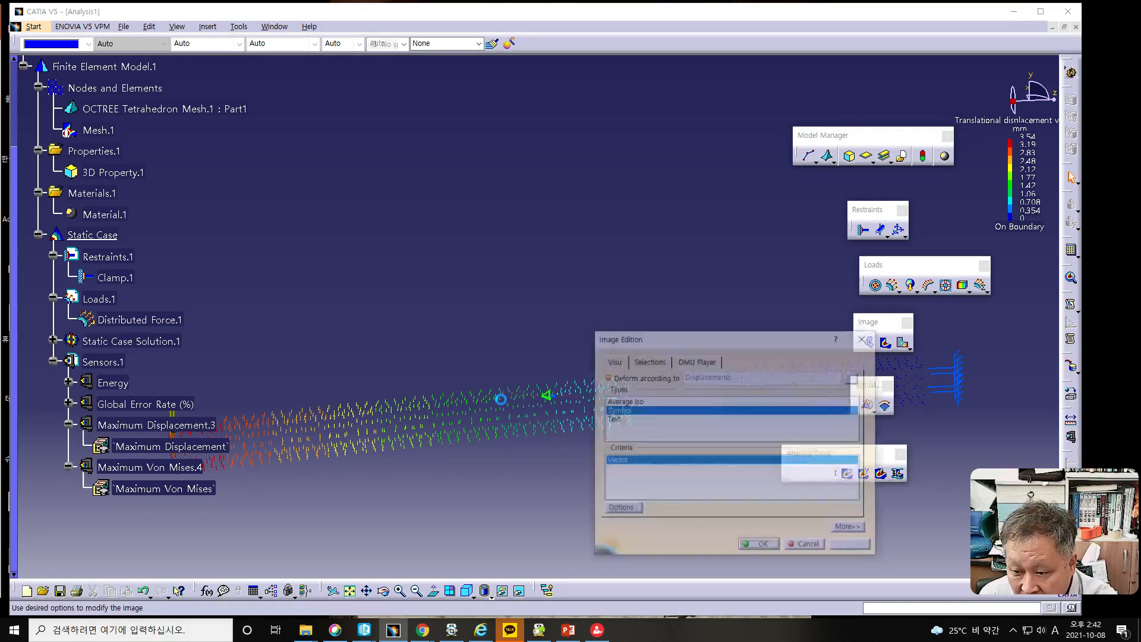
left_click_drag(640, 337, 363, 157)
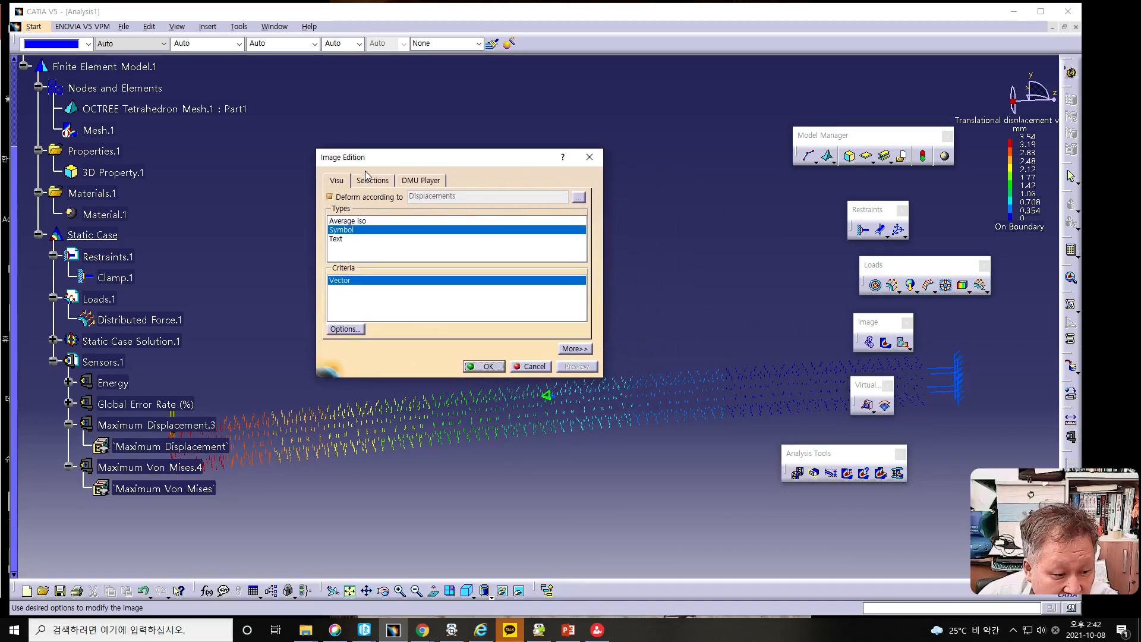
left_click(350, 221)
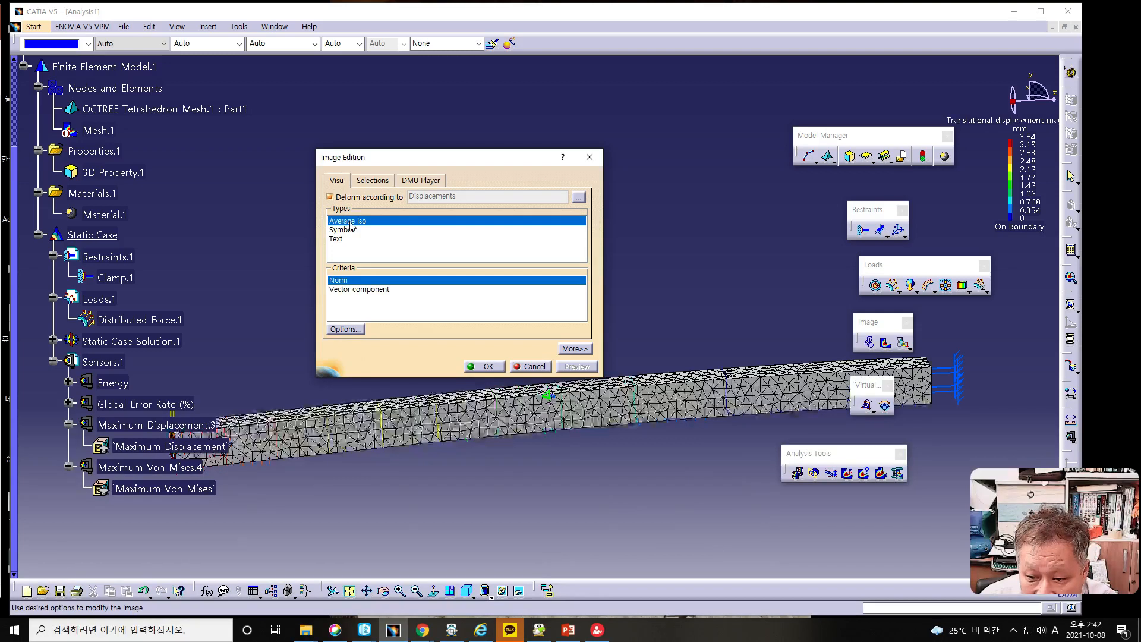
left_click(344, 231)
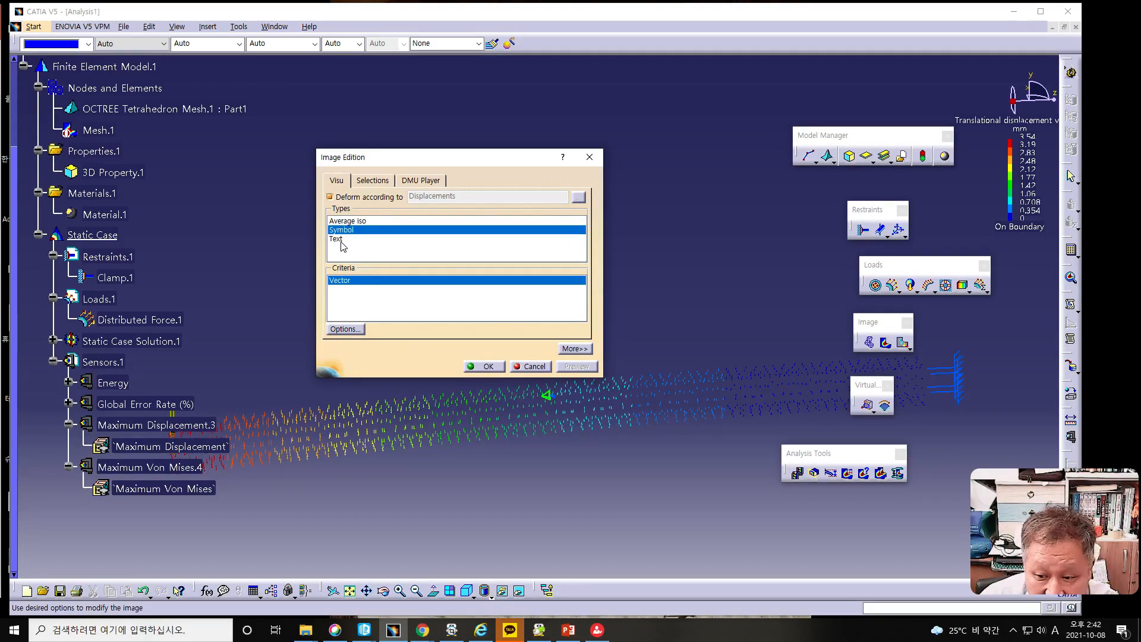
left_click(348, 221)
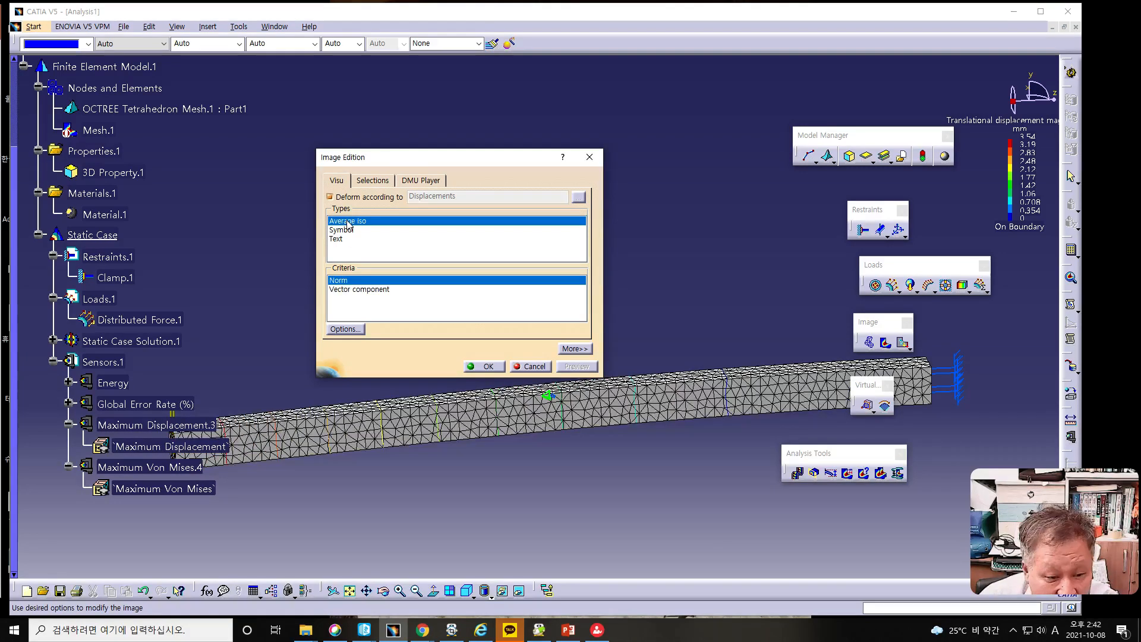
left_click(340, 230)
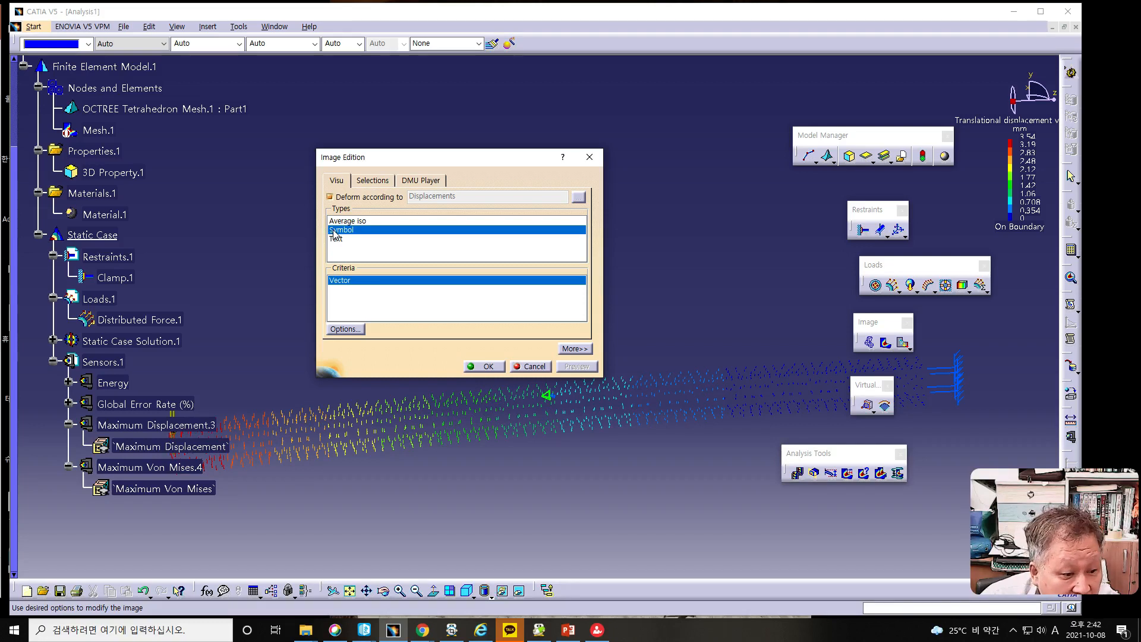
- Expand the image's filter settings, show only component C3 of the displacement vectors, and restore All components
left_click(580, 349)
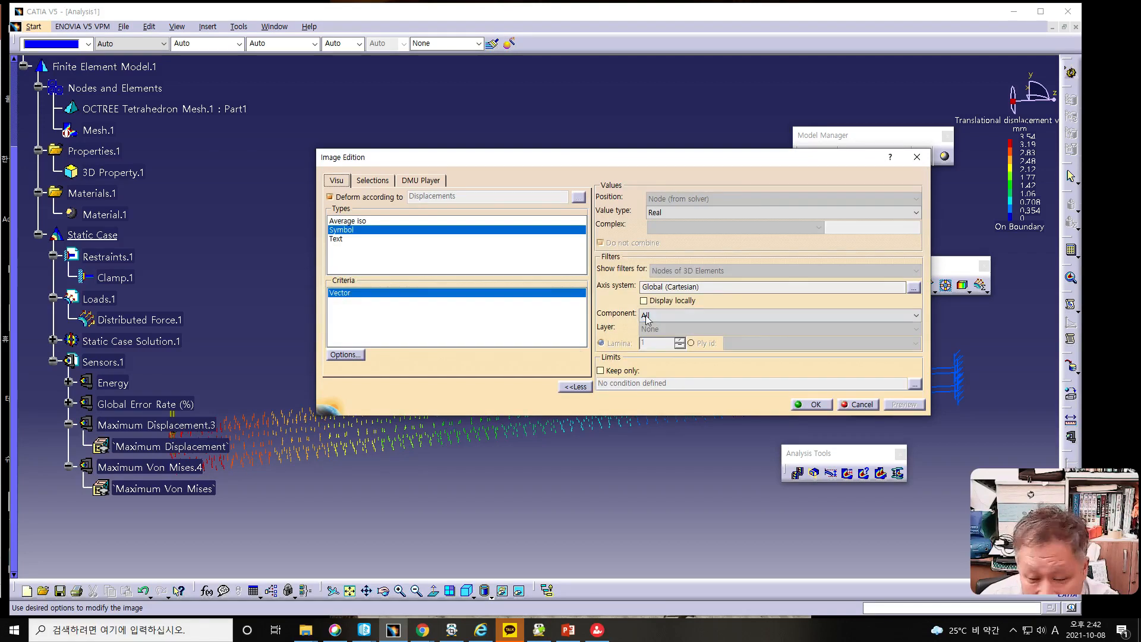
left_click(660, 326)
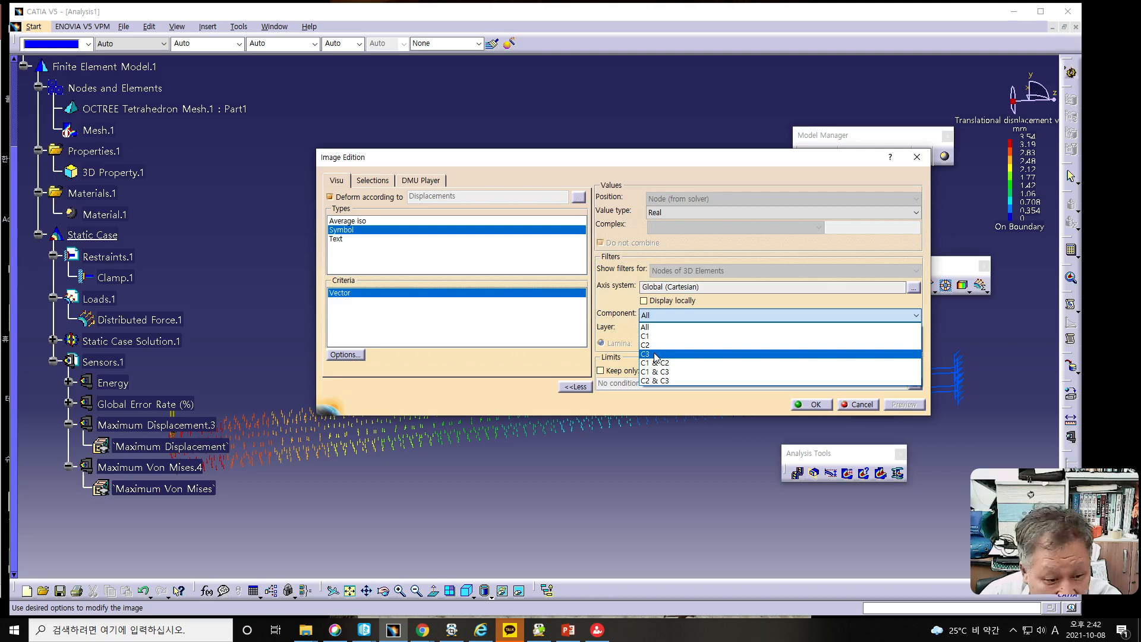
left_click(656, 355)
left_click_drag(631, 162, 587, 84)
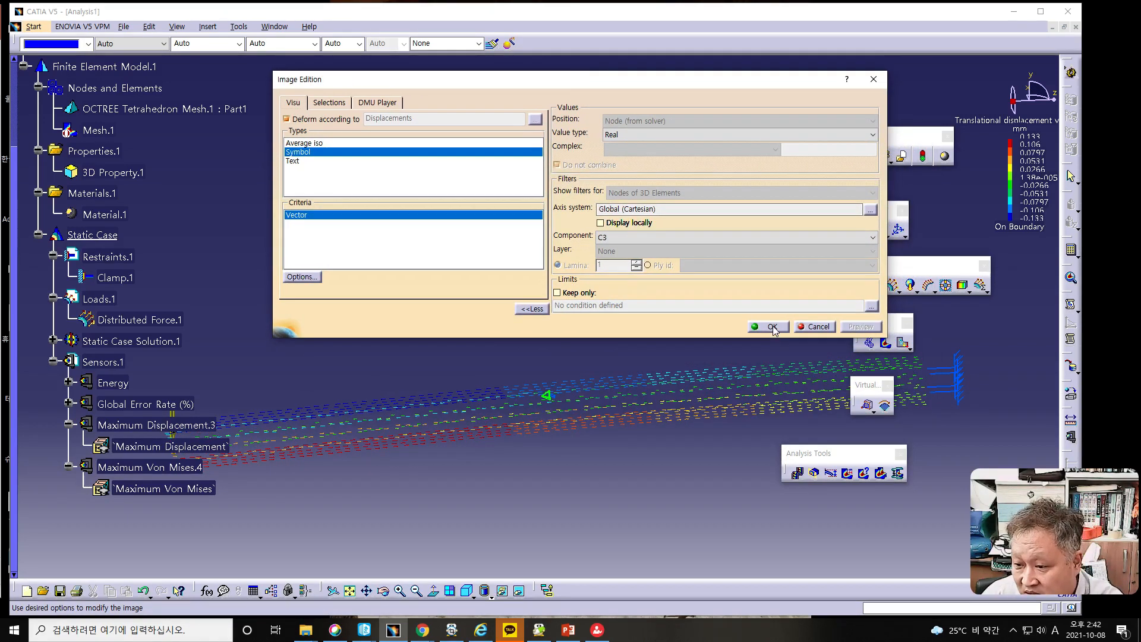
left_click(616, 240)
left_click(611, 252)
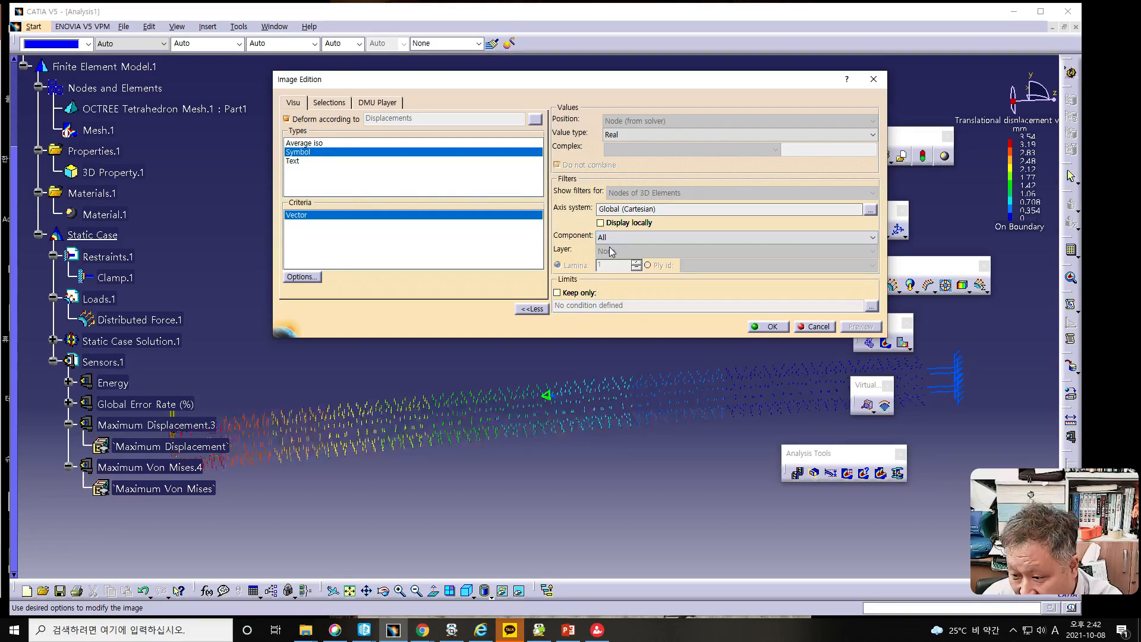
- Compare the displacement vectors for components C1, C2 and C3, return to All, and cancel the image editing
left_click(614, 237)
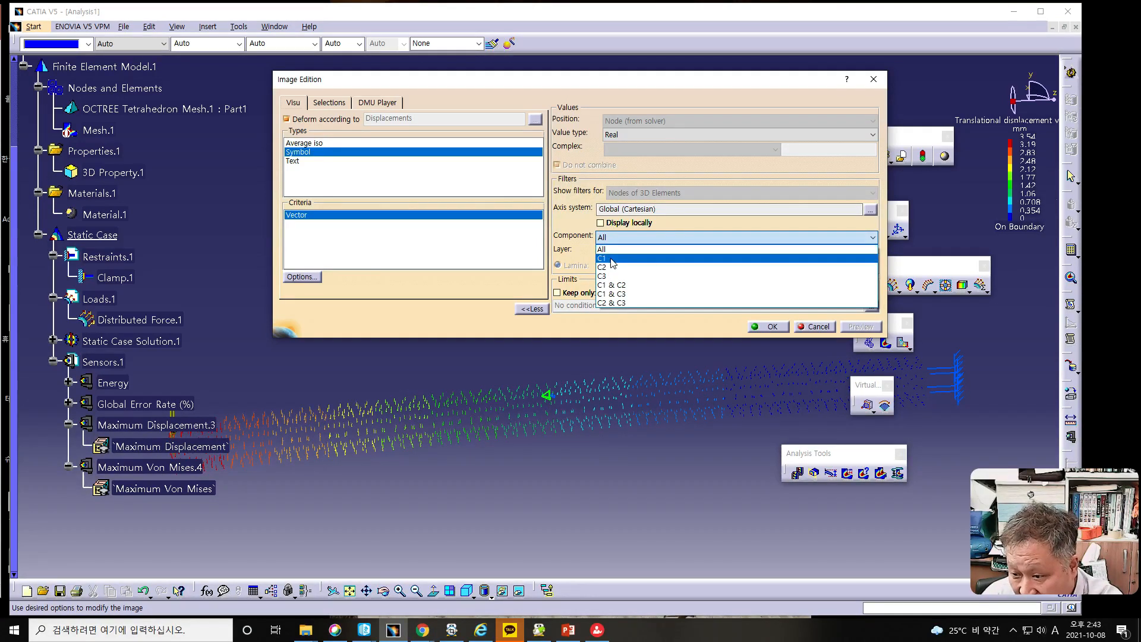
left_click(613, 259)
left_click(614, 238)
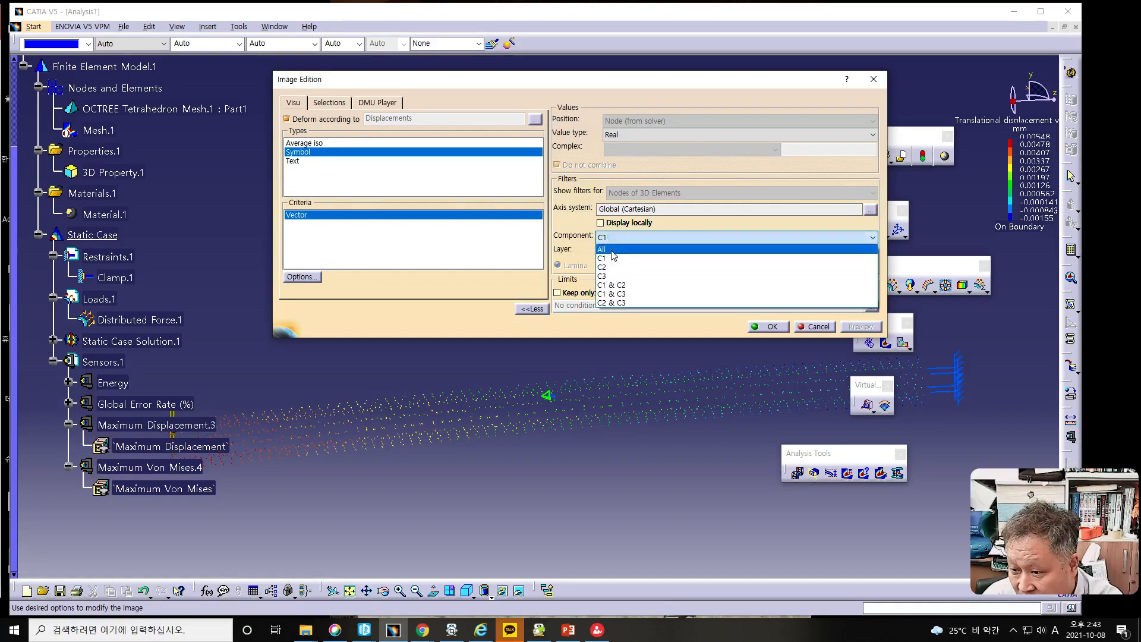
left_click(612, 267)
left_click(613, 237)
left_click(613, 259)
left_click(613, 237)
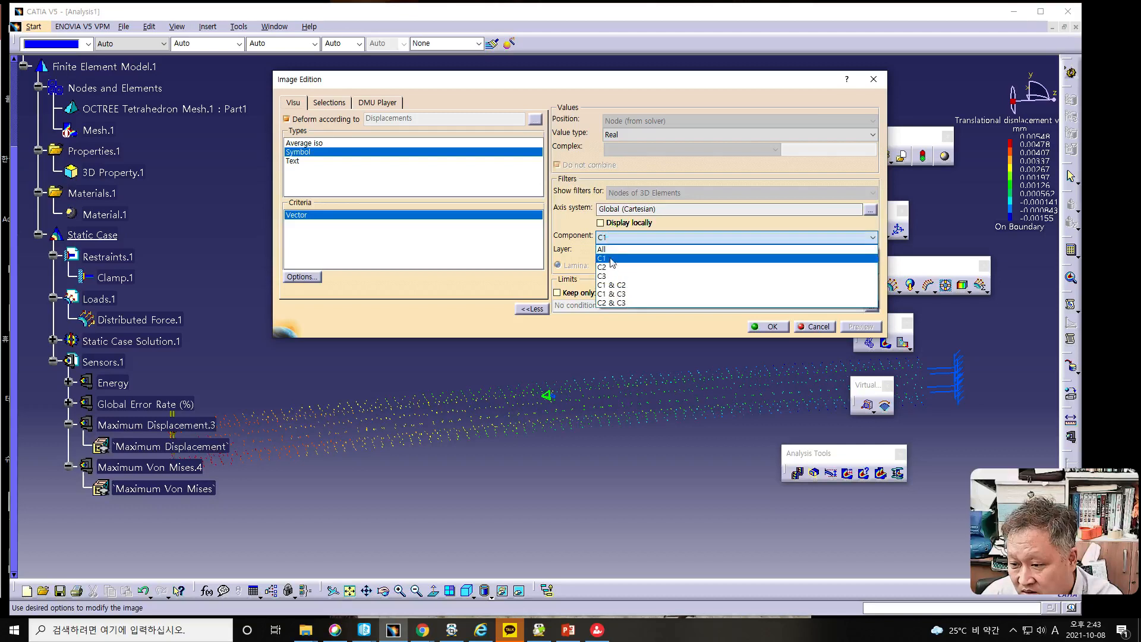
left_click(613, 267)
left_click(612, 238)
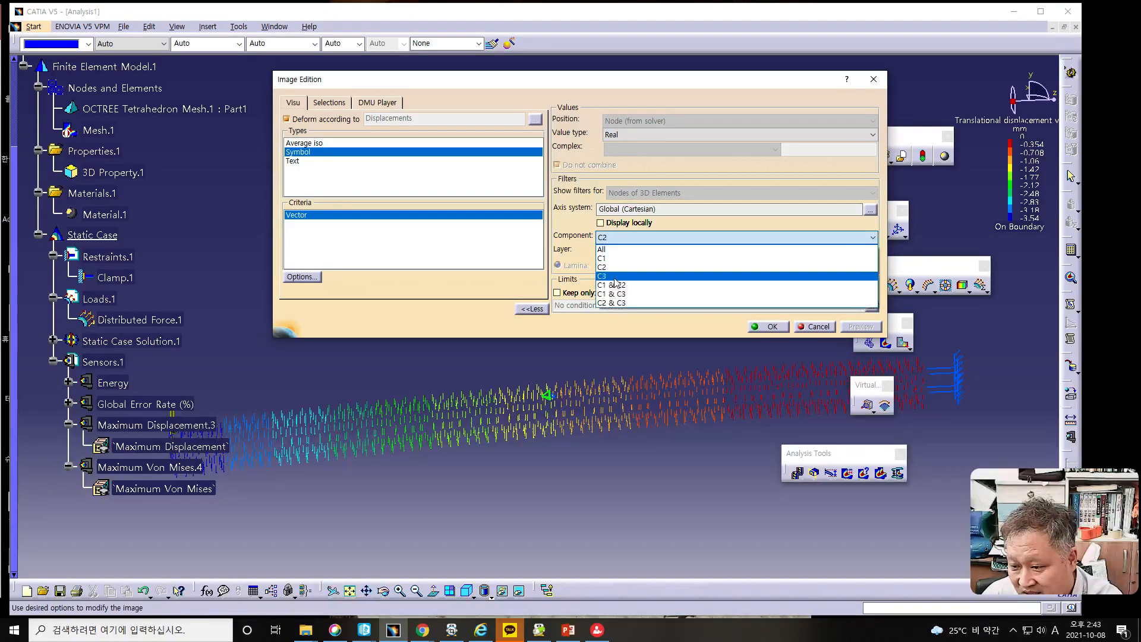
left_click(616, 277)
left_click(613, 237)
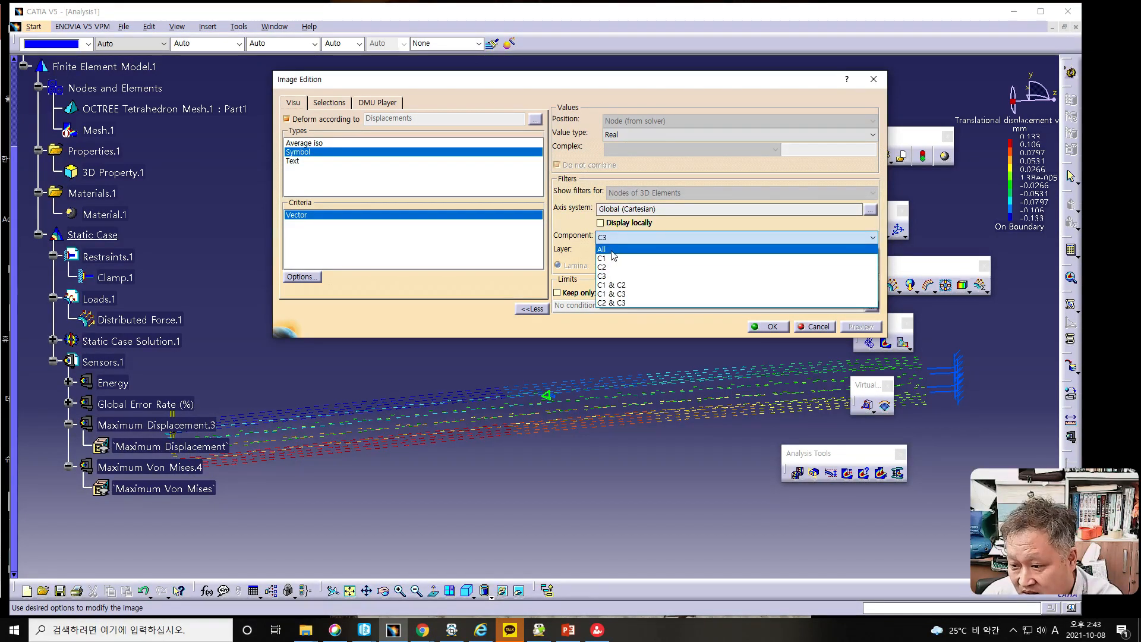
left_click(613, 250)
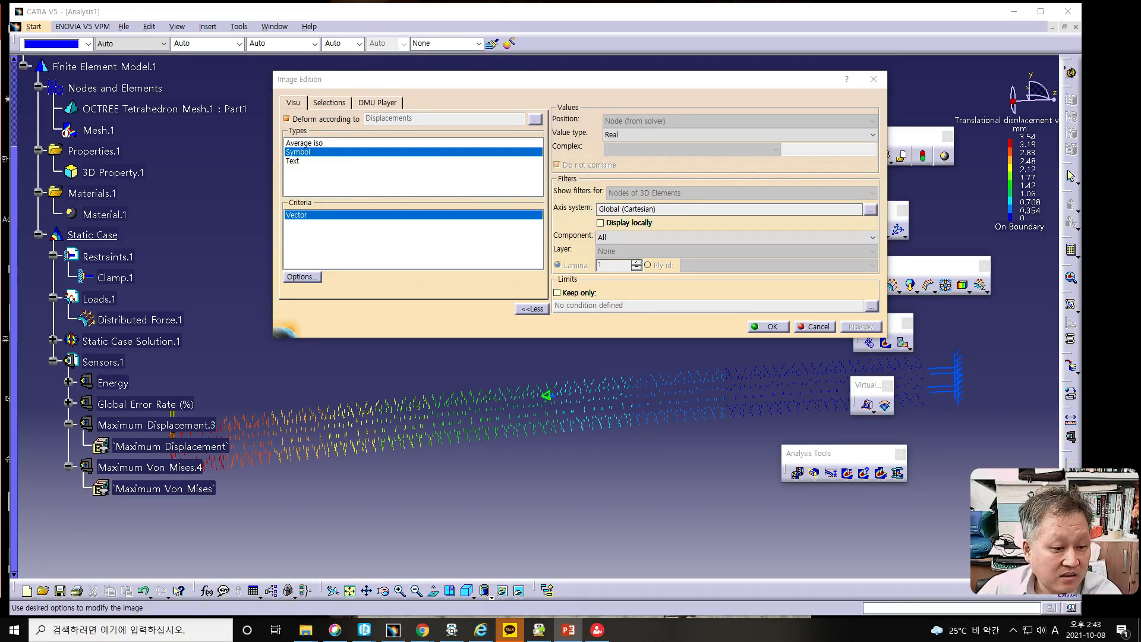
left_click(818, 329)
left_click(818, 326)
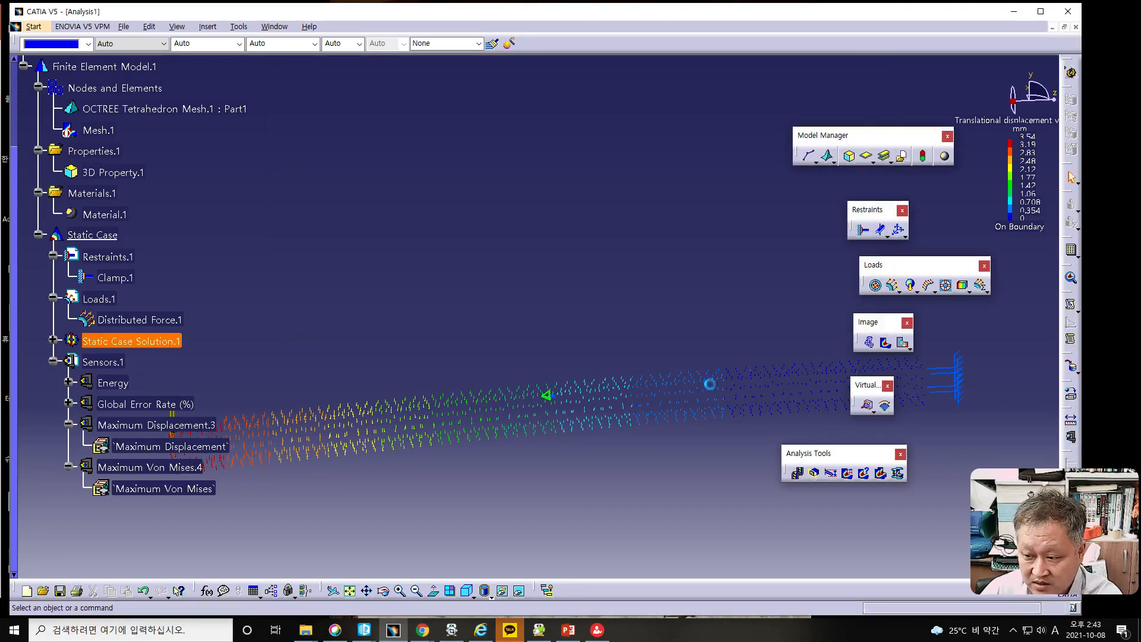
- Display the Von Mises stress image and apply the customized view mode with all edges and Material shading
left_click(869, 344)
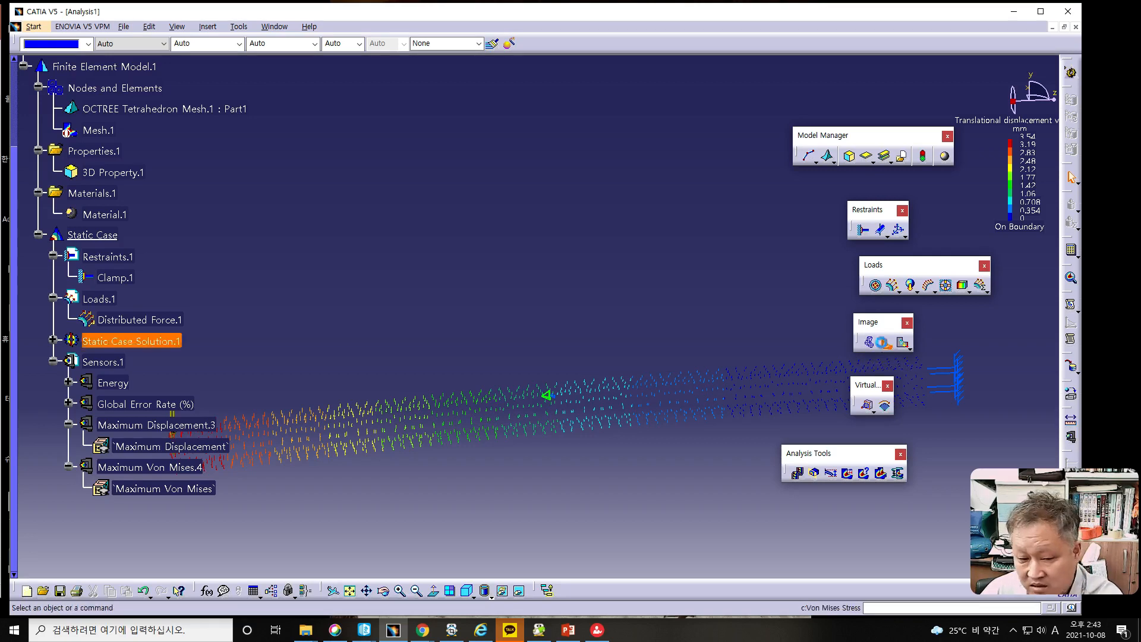
middle_click_drag(553, 447, 563, 302)
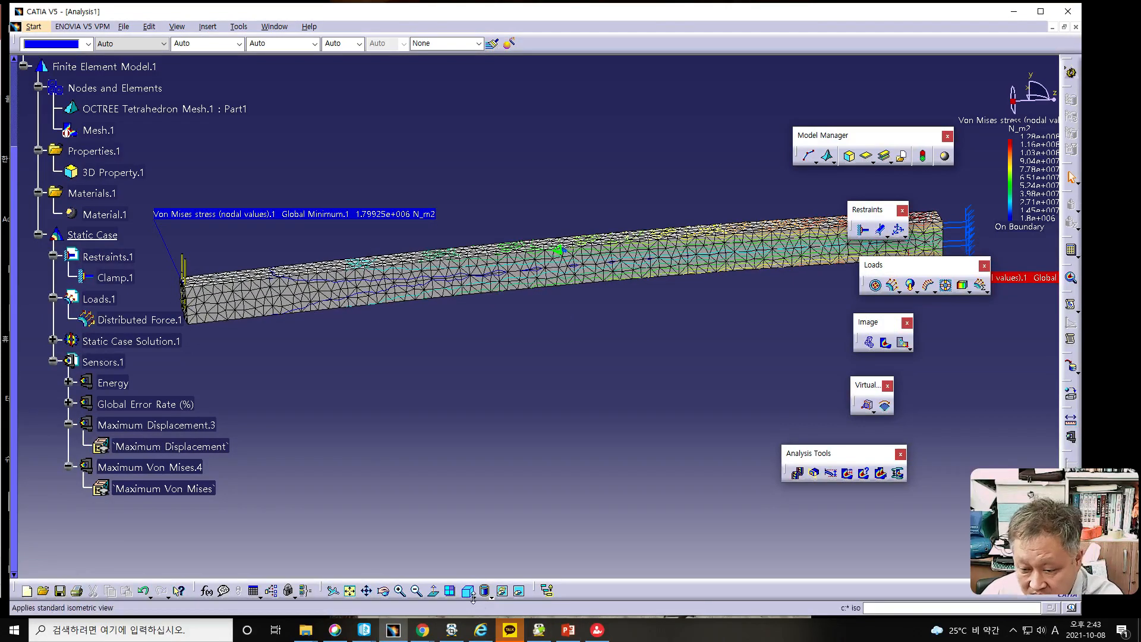
left_click(491, 598)
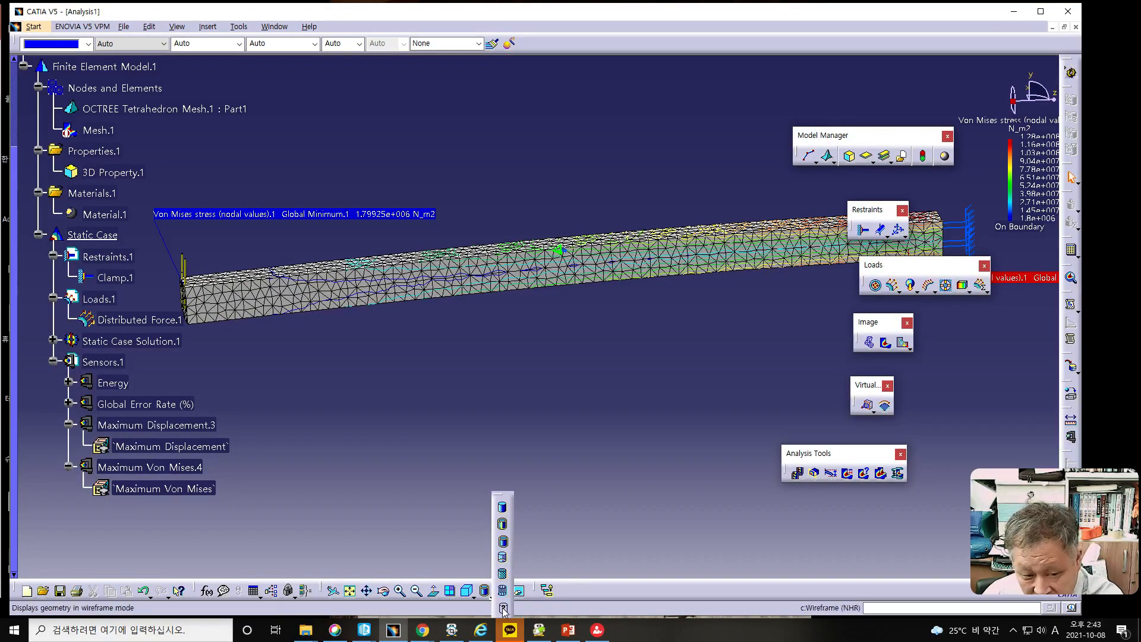
left_click(501, 607)
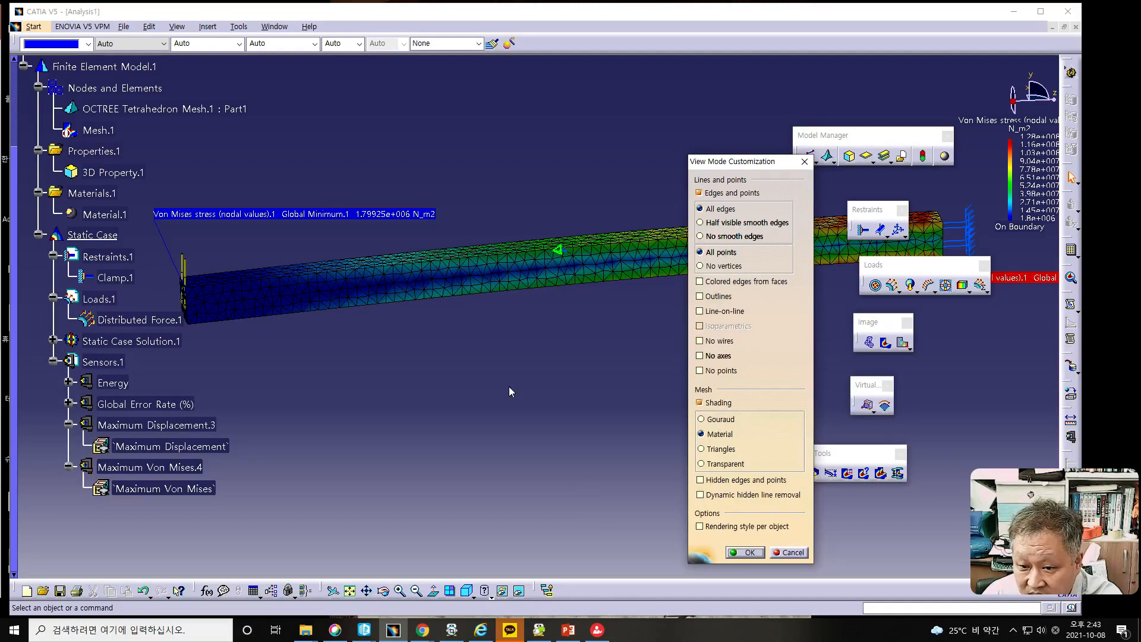
left_click(745, 552)
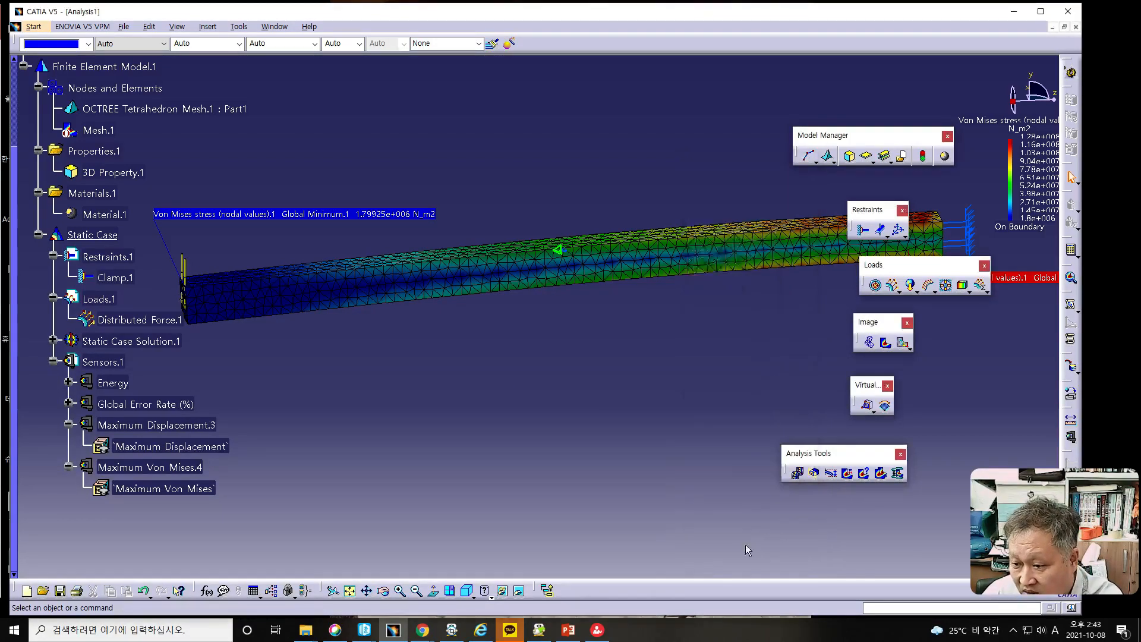
- Animate the shaded Von Mises stress image, examine the bending bar from another angle, and close the animation
left_click(799, 474)
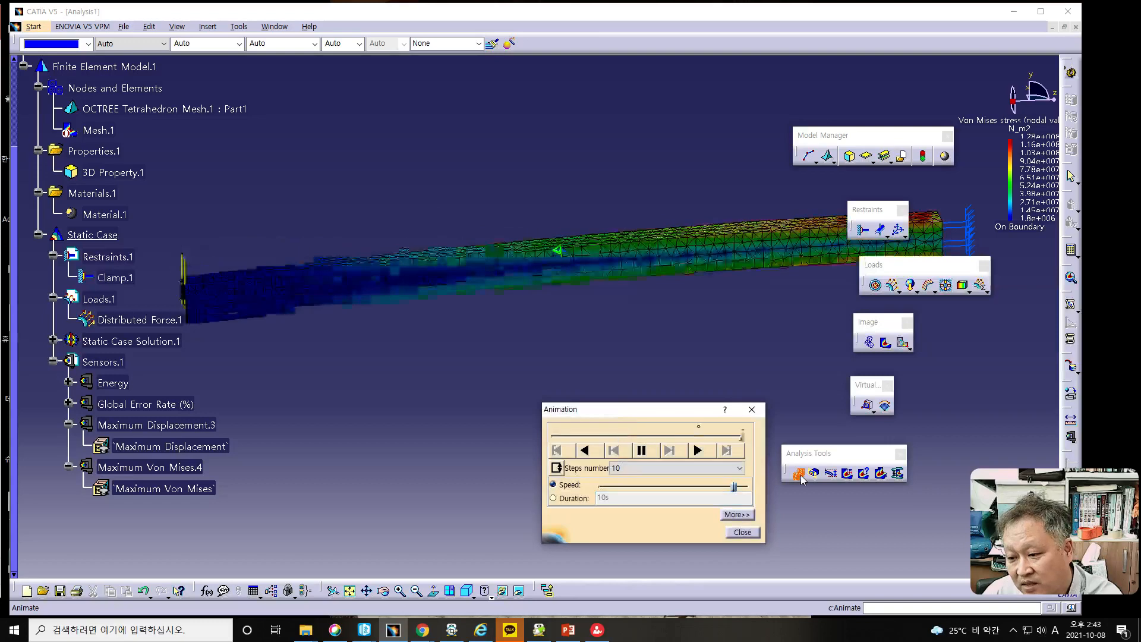
middle_click_drag(461, 438, 335, 360)
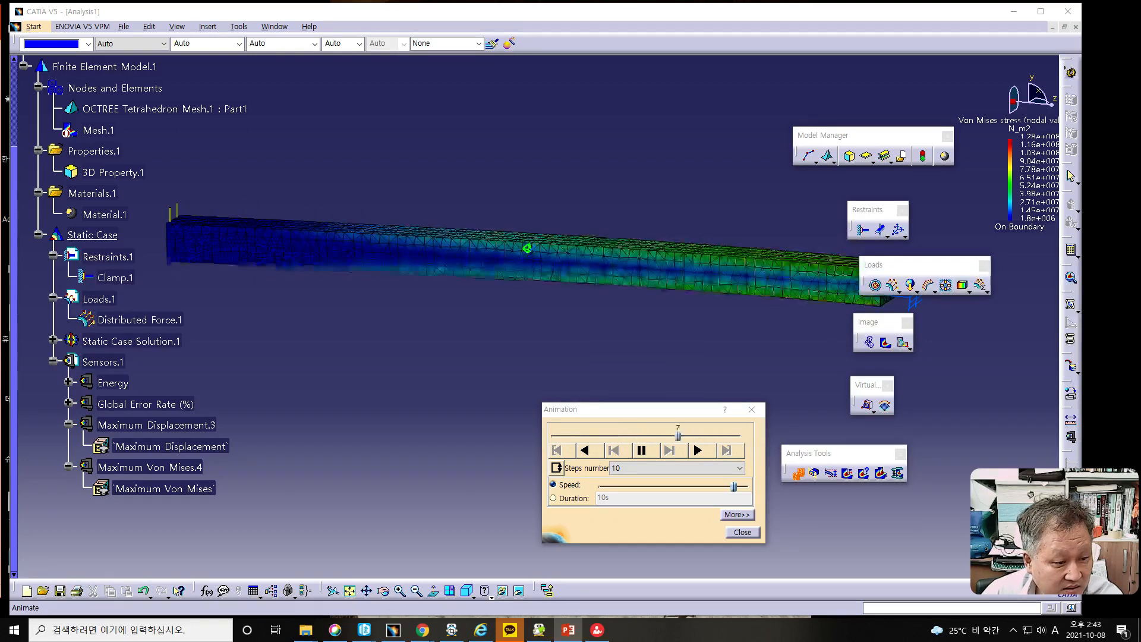
left_click(743, 532)
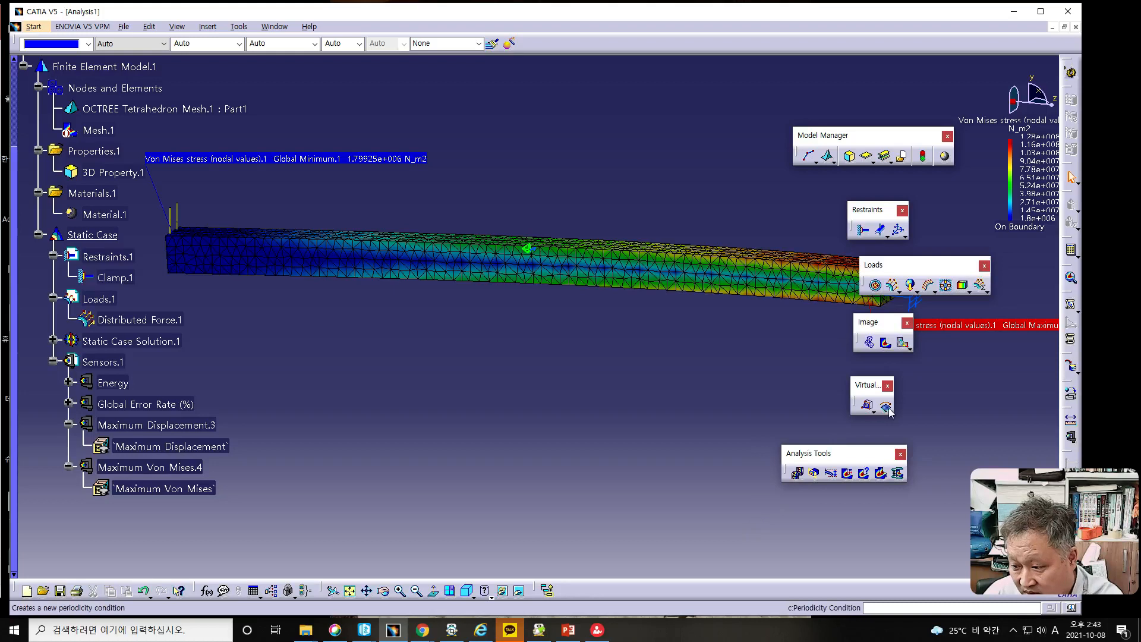
- Review the Displacement and Von Mises stress images again, and display the Principal Stress image of the bar
left_click(901, 346)
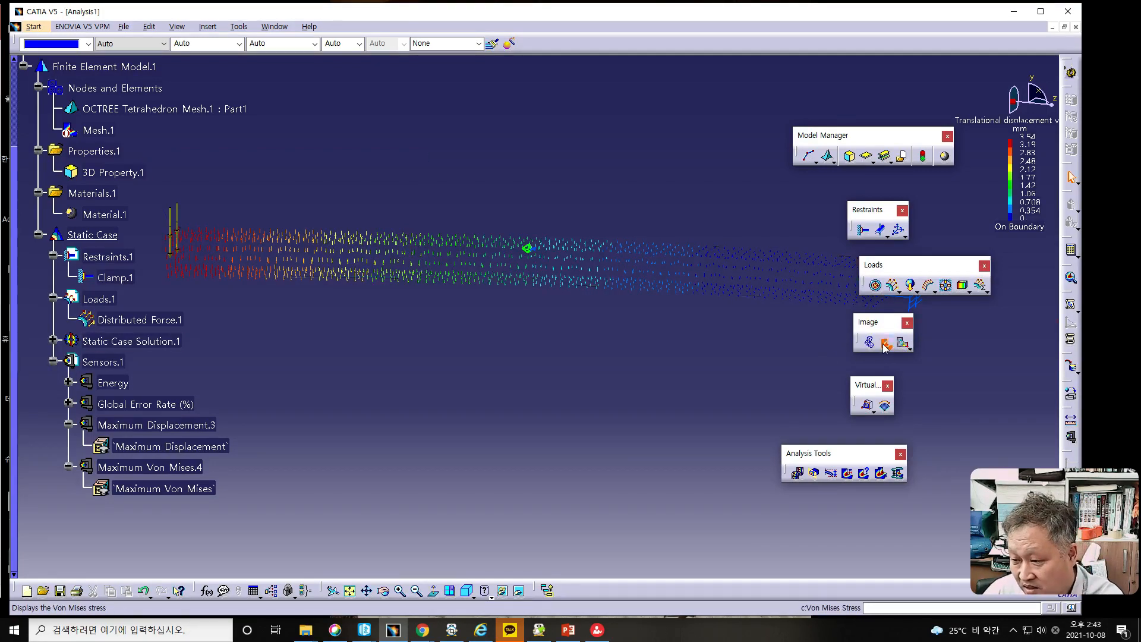
left_click(885, 348)
left_click(910, 350)
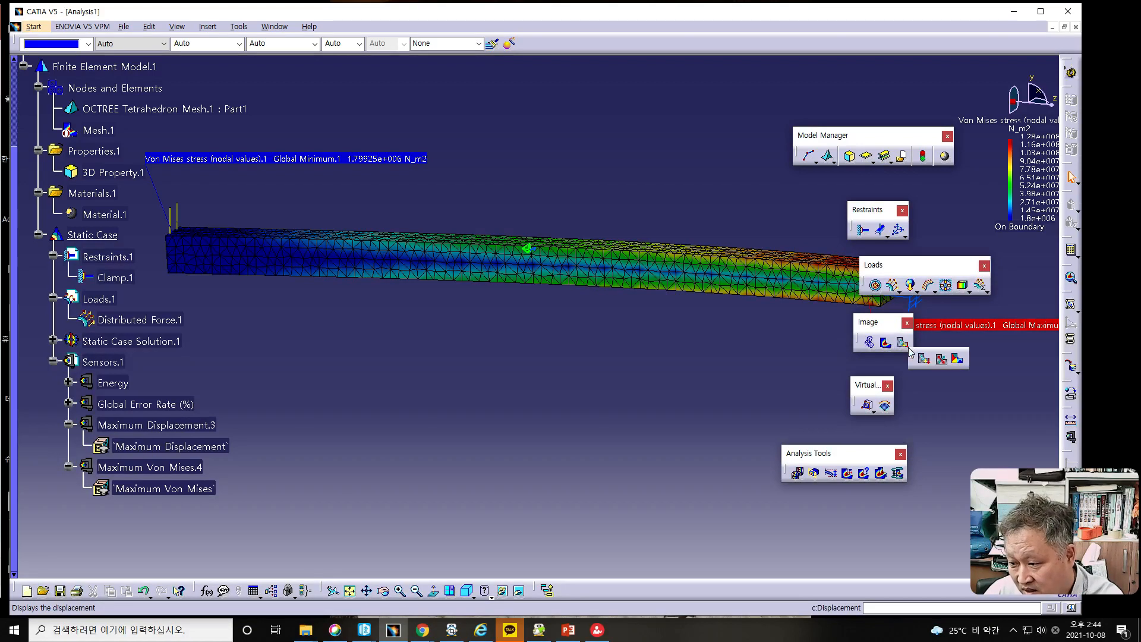
left_click(941, 360)
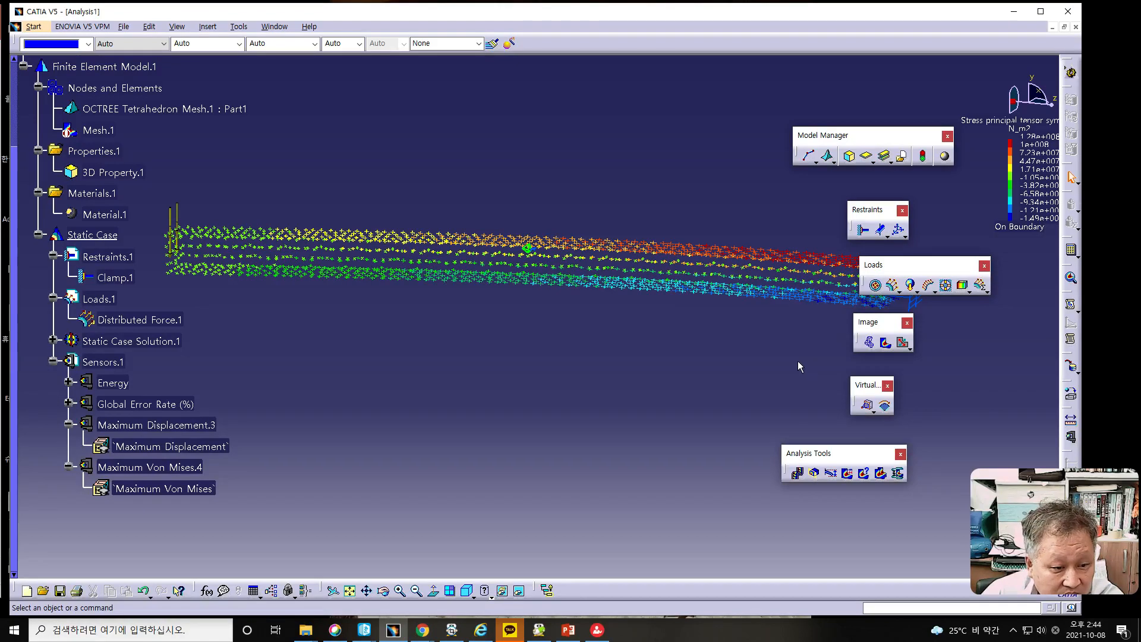
- Open the principal stress image for editing with its extended options and display only component C11
double_click(632, 257)
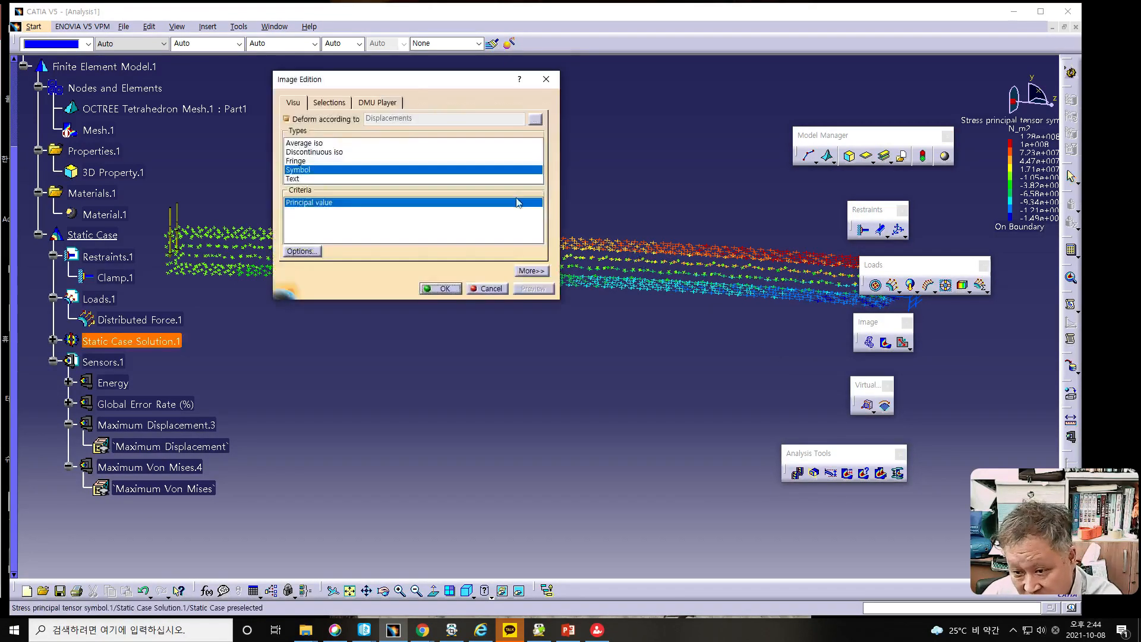
left_click_drag(395, 77, 618, 210)
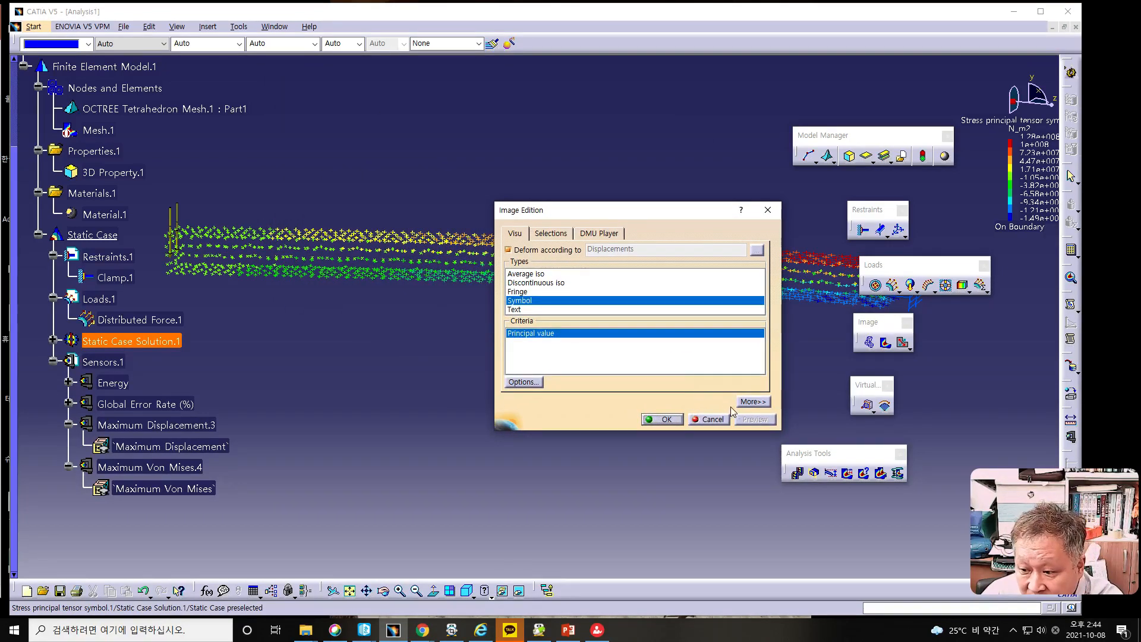
left_click(752, 402)
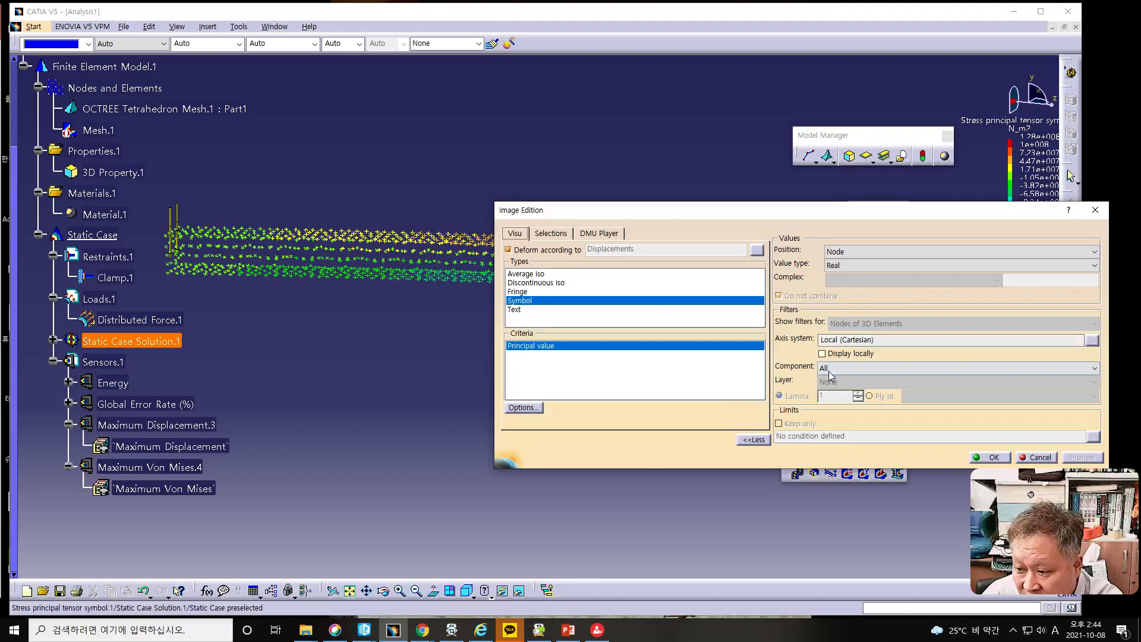
left_click(832, 369)
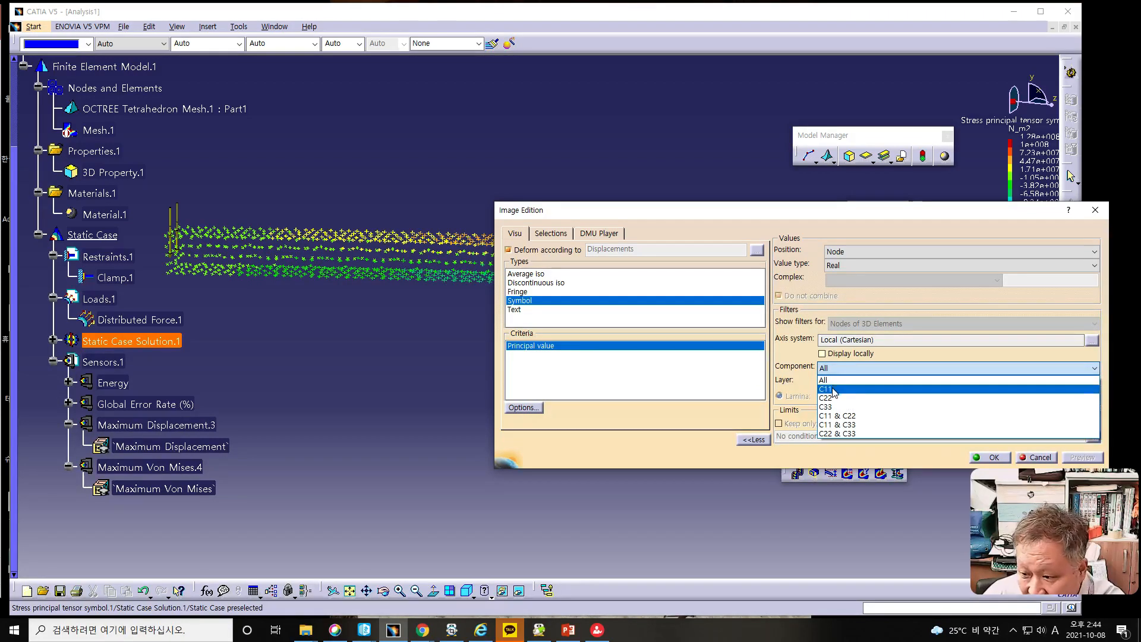
left_click(832, 388)
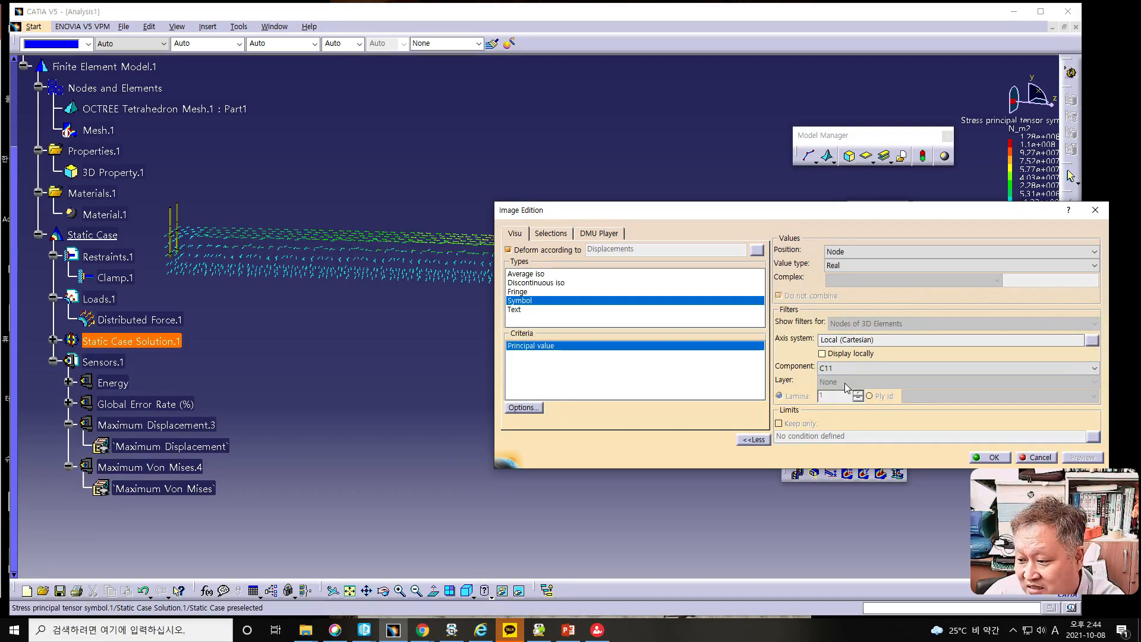
left_click_drag(832, 210, 803, 290)
- Display principal stress components C22 and C33 in turn, return to All, and cancel the image editing
left_click(807, 450)
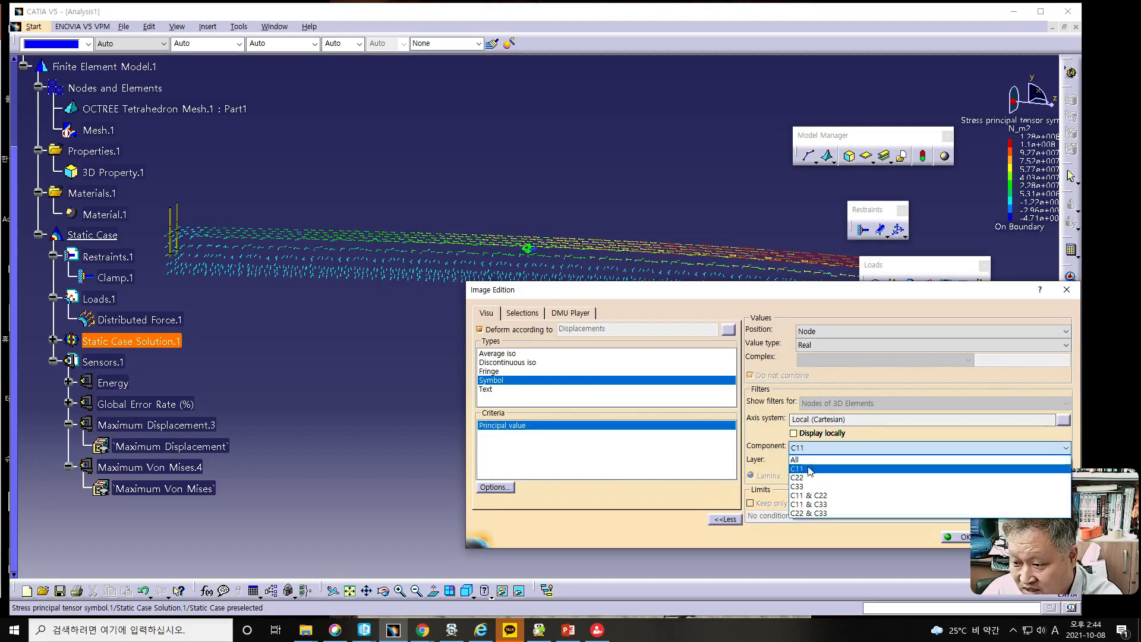
left_click(809, 473)
left_click(813, 450)
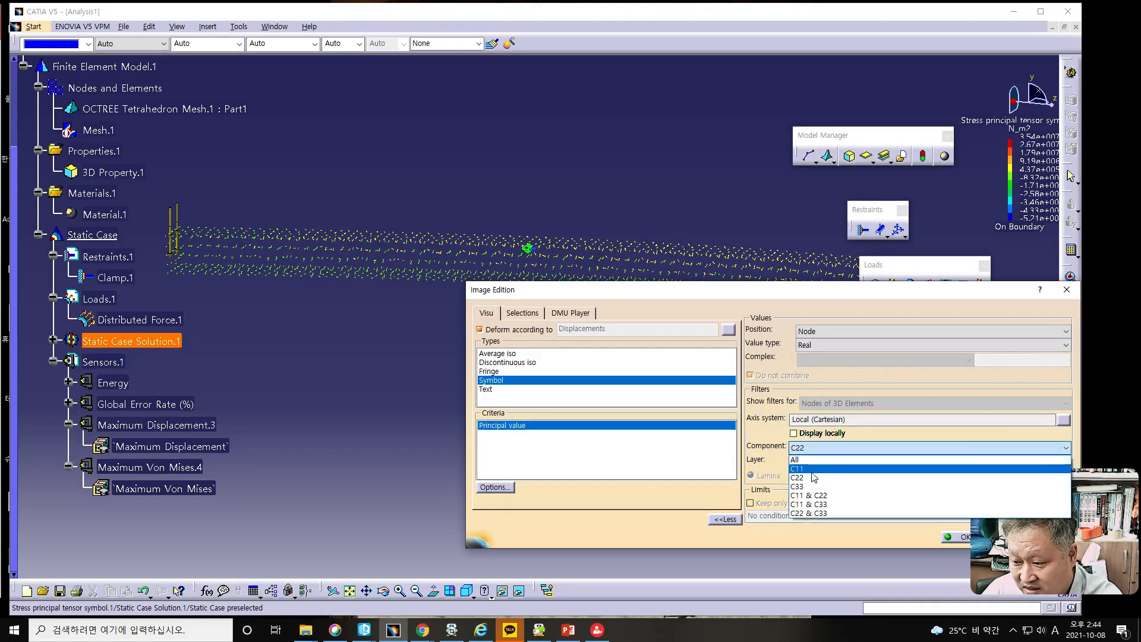
left_click(811, 482)
left_click(812, 449)
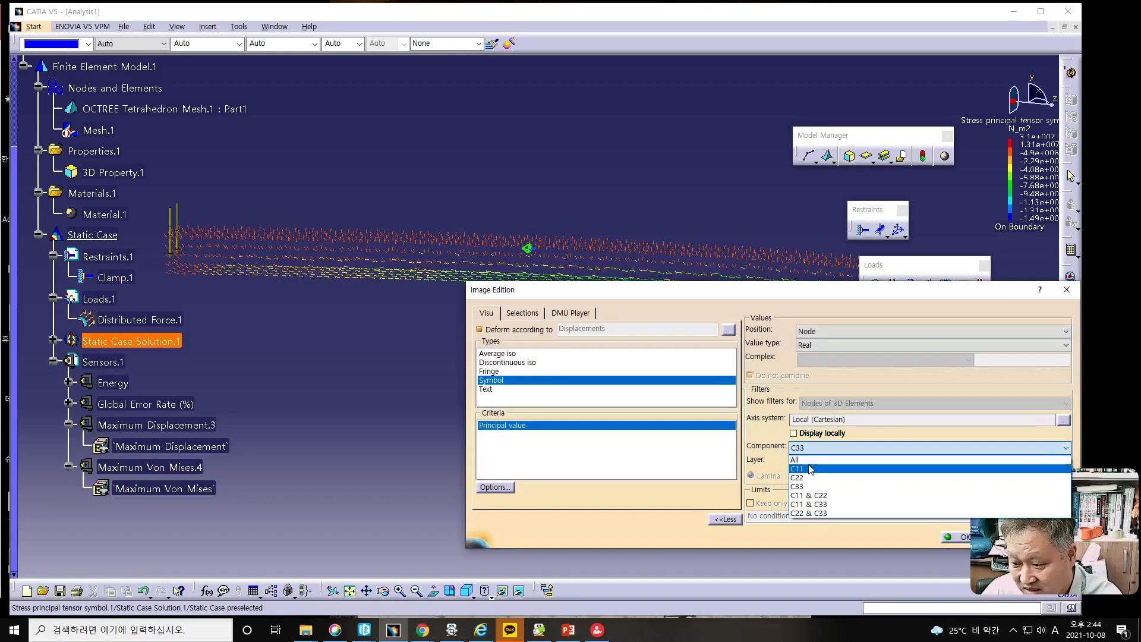
left_click(814, 456)
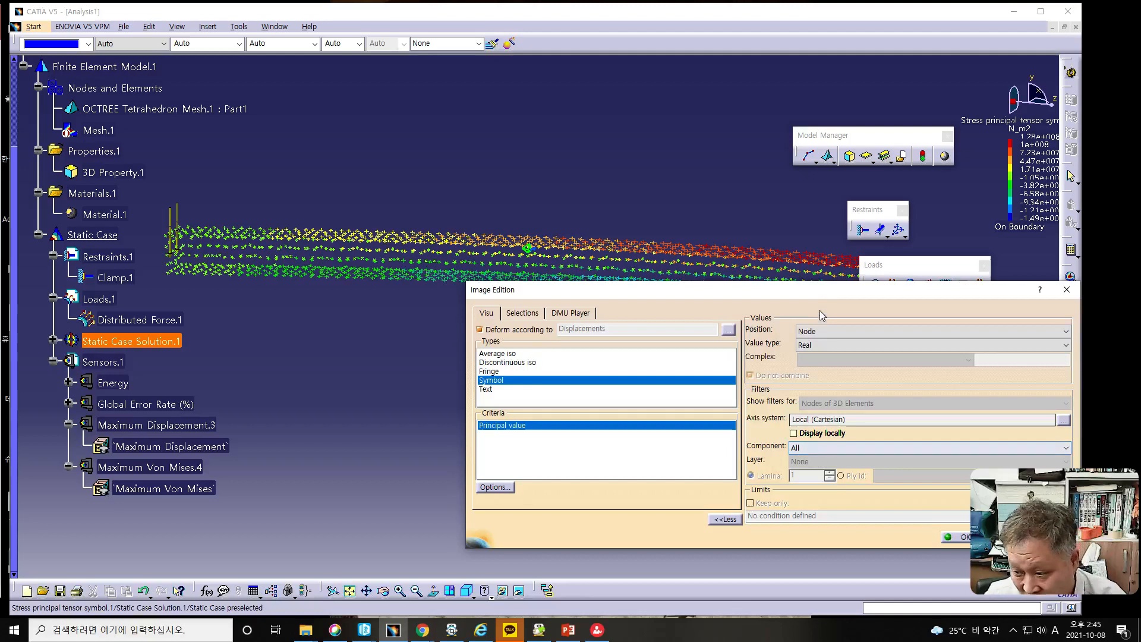
key("alt+Tab")
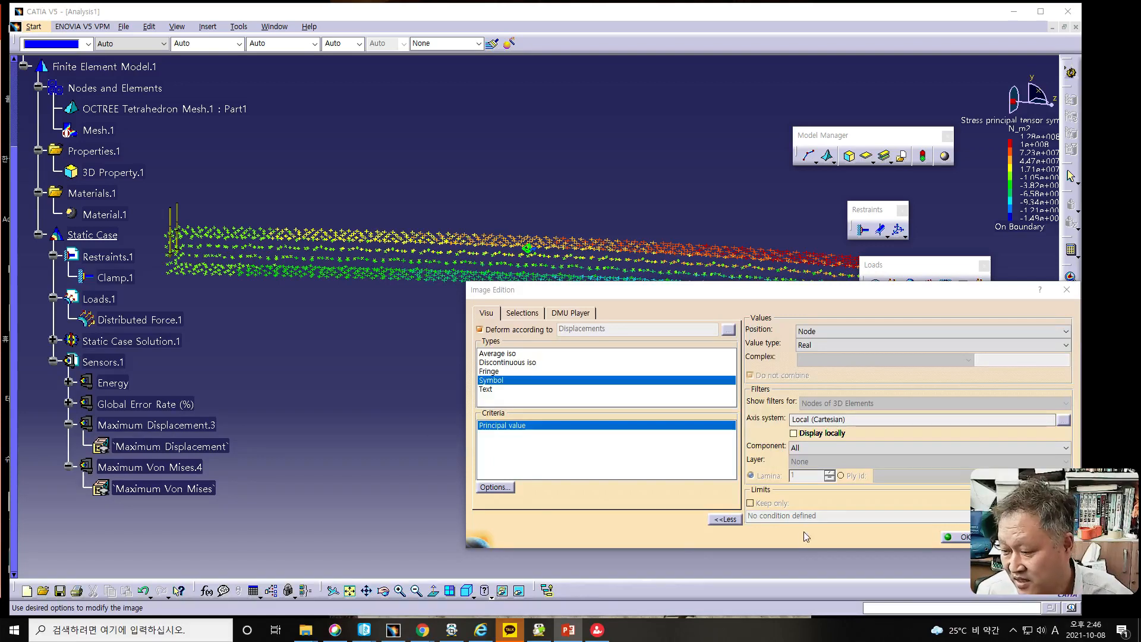
left_click_drag(804, 291, 657, 185)
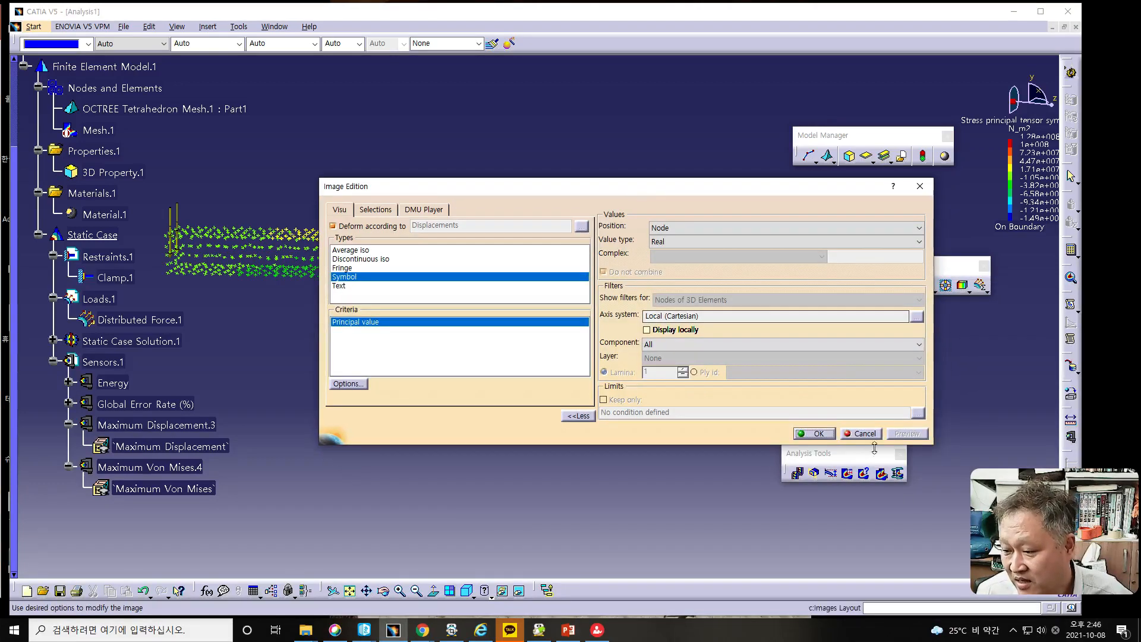
left_click(850, 434)
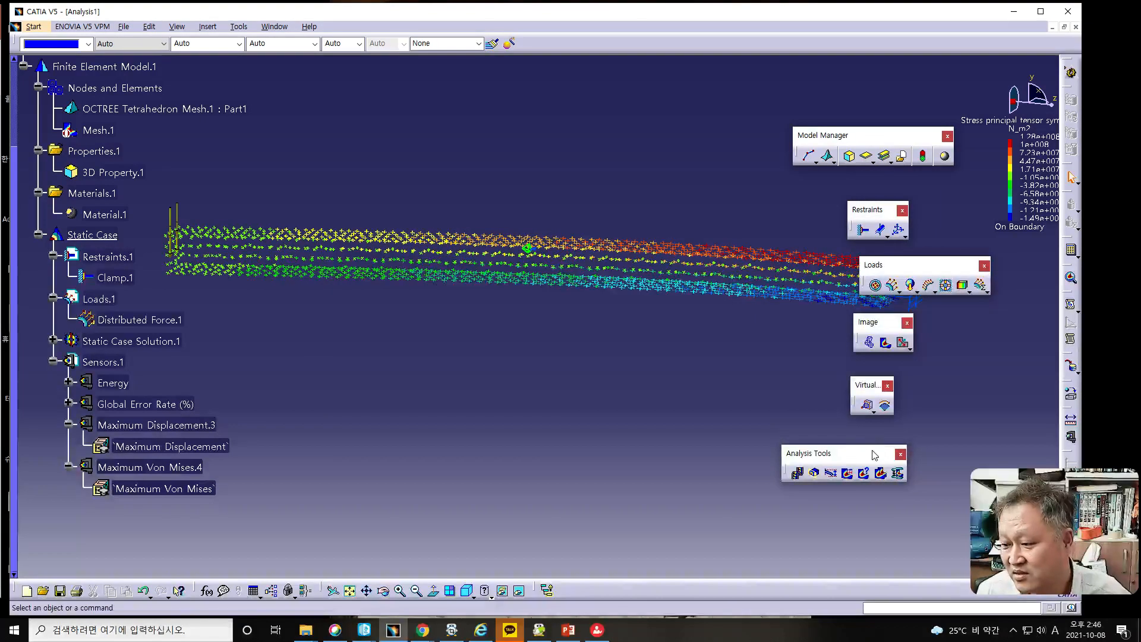